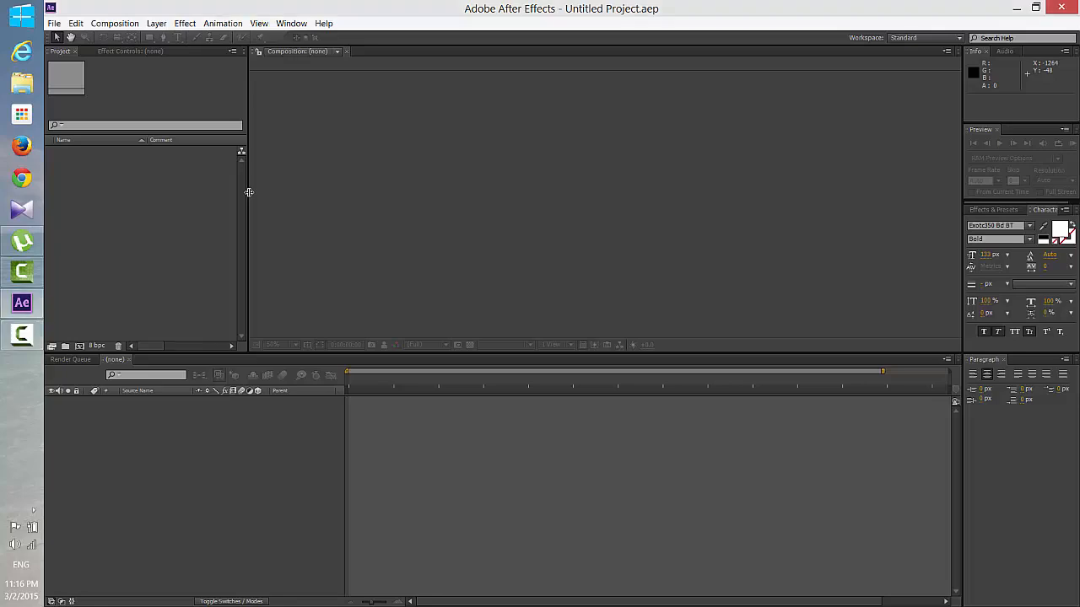
Import the bg n sky.tga image from the Sky Replacement folder into the project.
drag(249, 192, 312, 192)
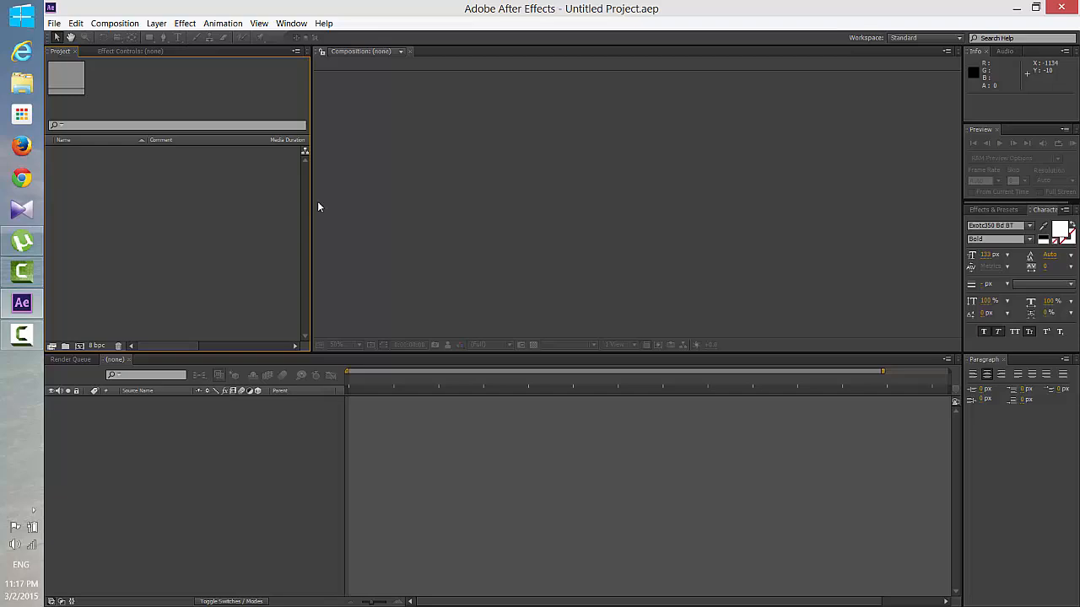
double_click(183, 237)
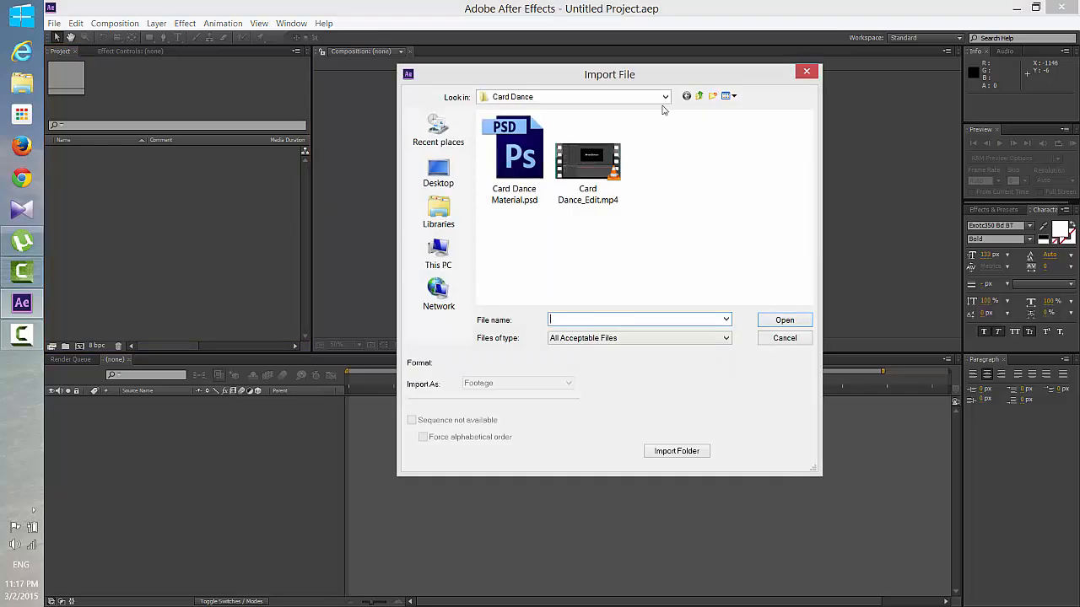
click(699, 97)
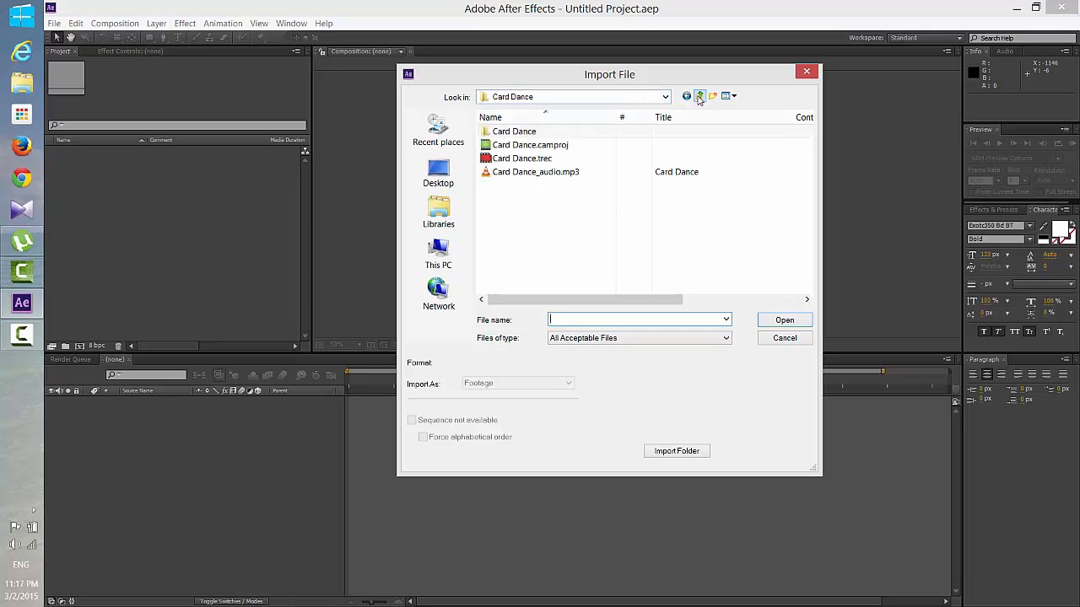
click(699, 97)
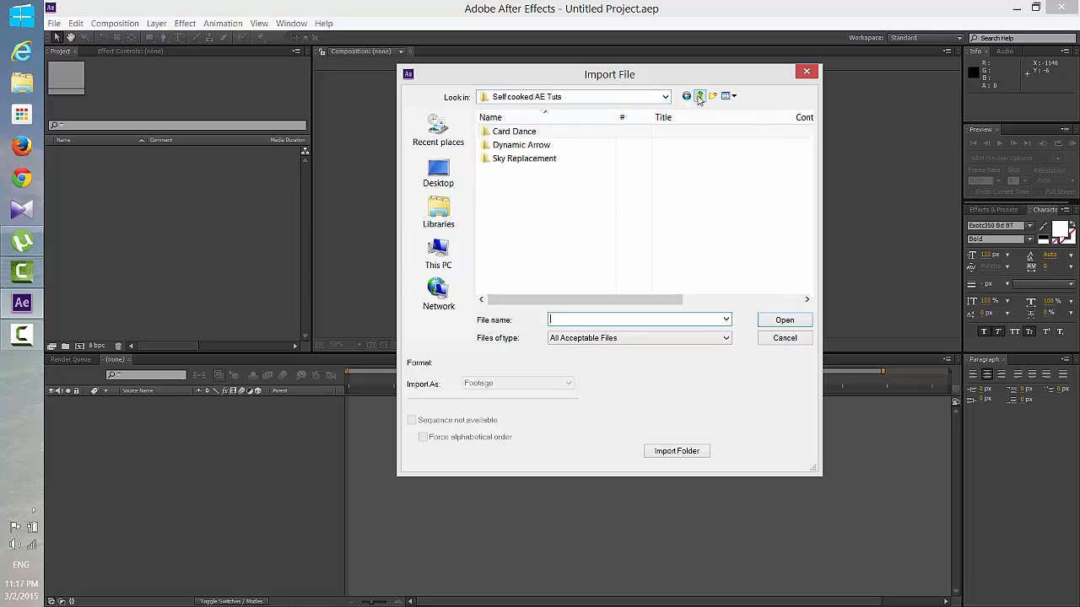
double_click(523, 159)
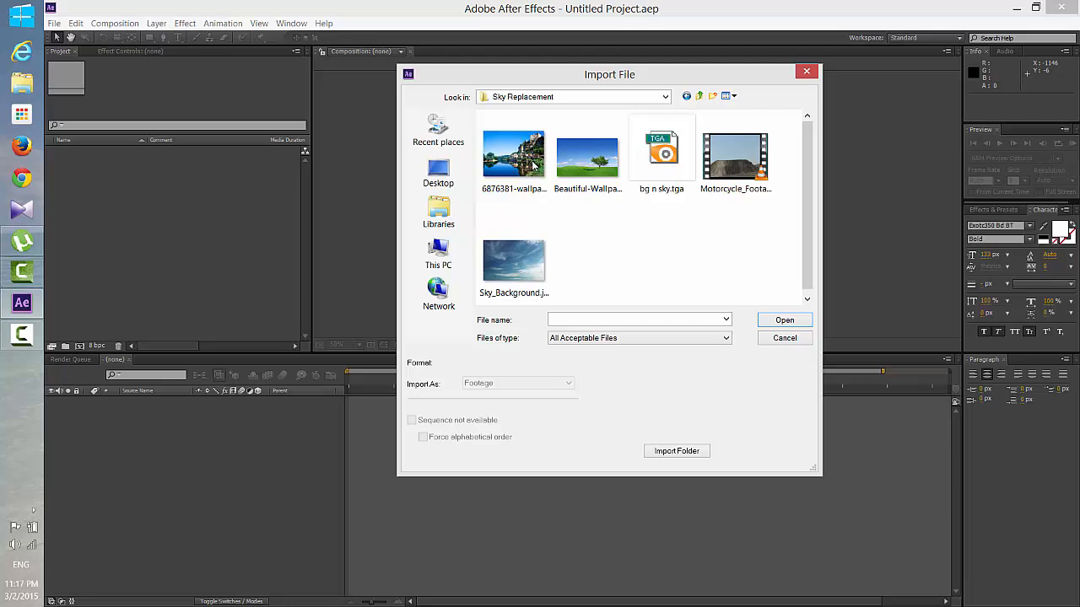
click(662, 156)
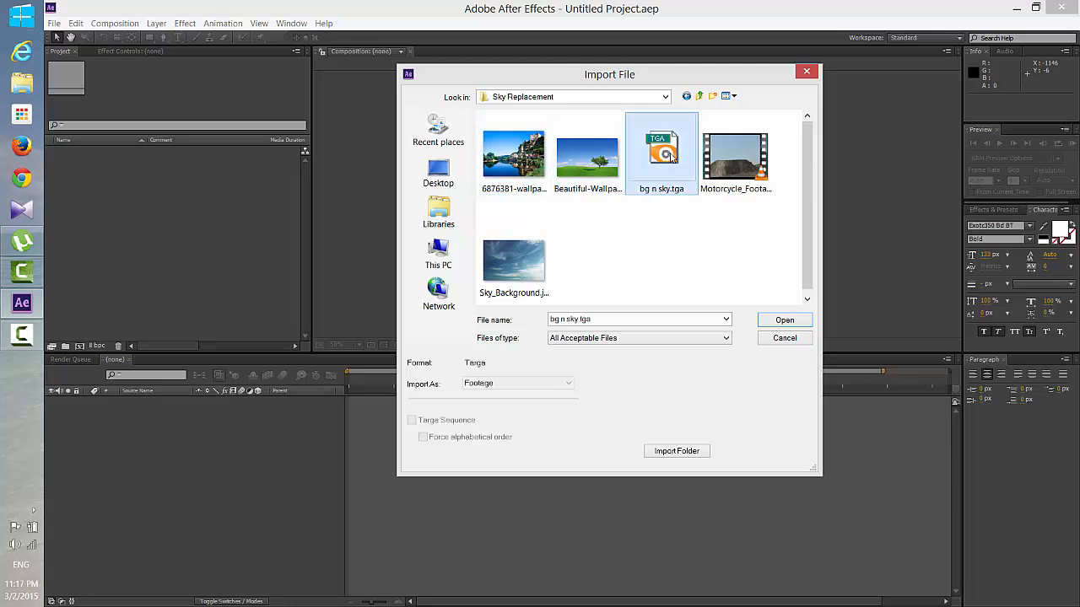
click(782, 319)
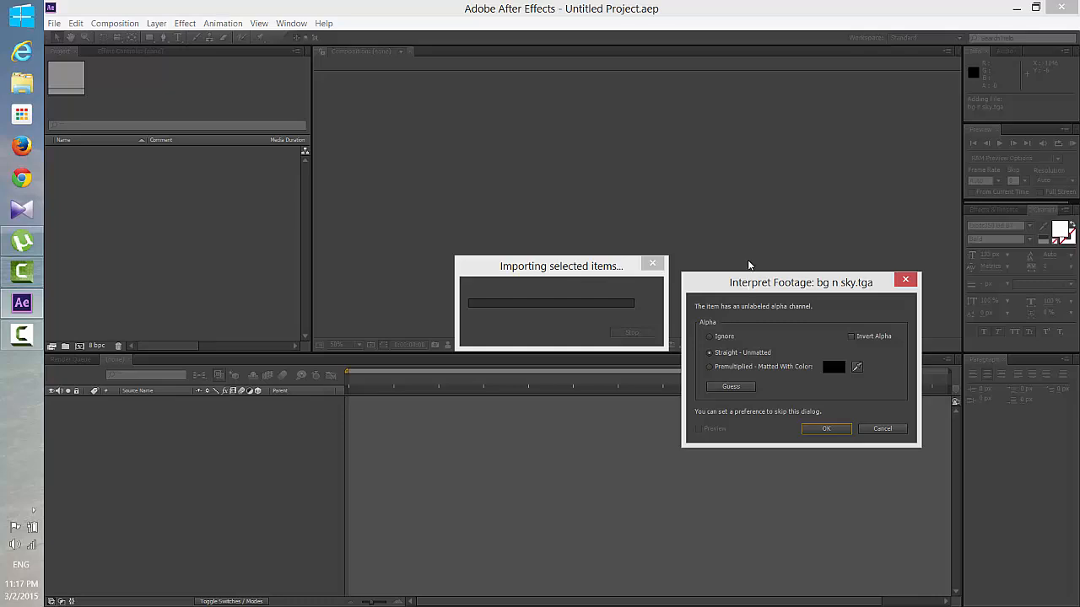
Interpret the image's alpha channel as Premultiplied - Matted With Color, keeping black as the matte color.
drag(820, 287, 812, 155)
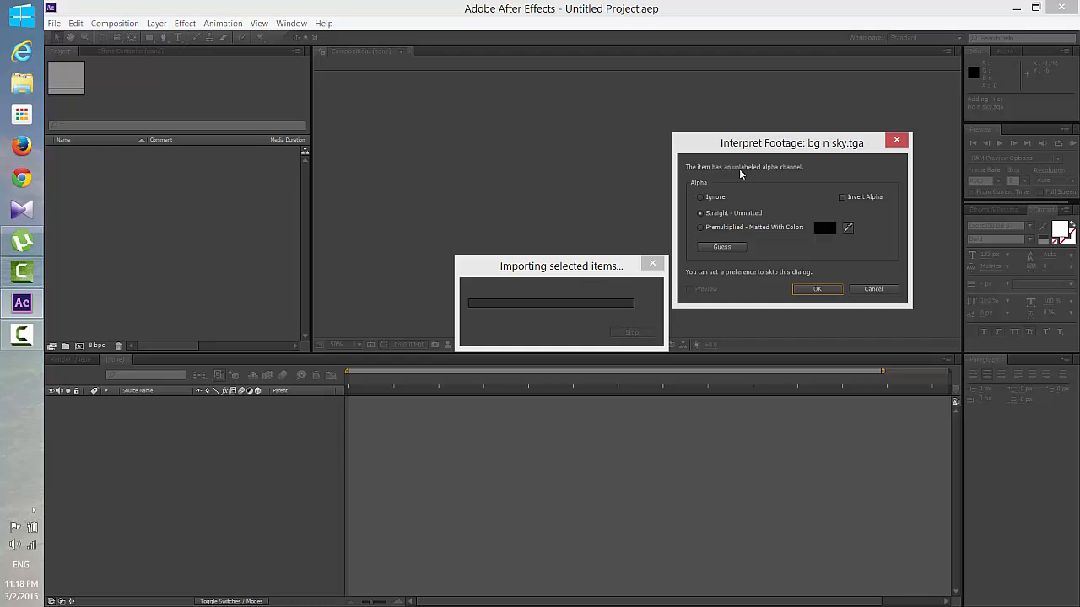
click(717, 230)
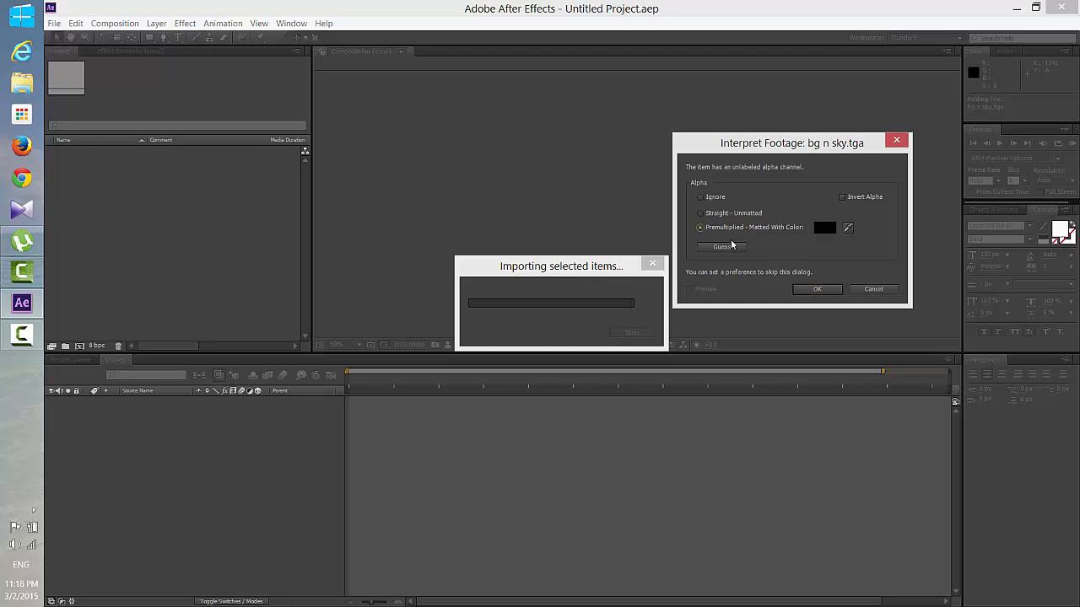
click(815, 292)
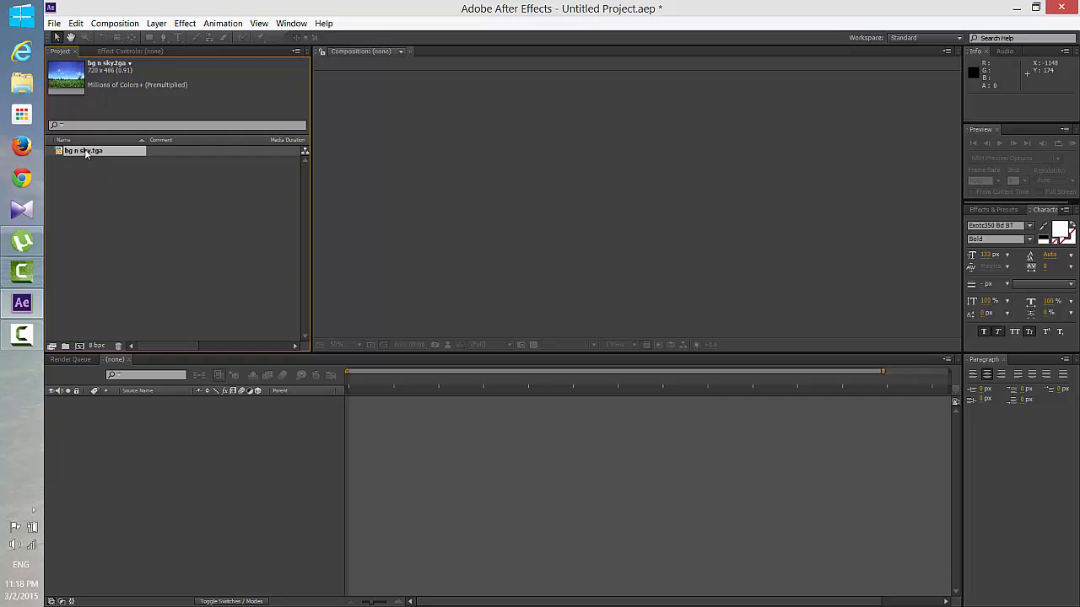
Create a composition from bg n sky.tga and display it in a single view at 100% magnification.
drag(85, 153, 81, 347)
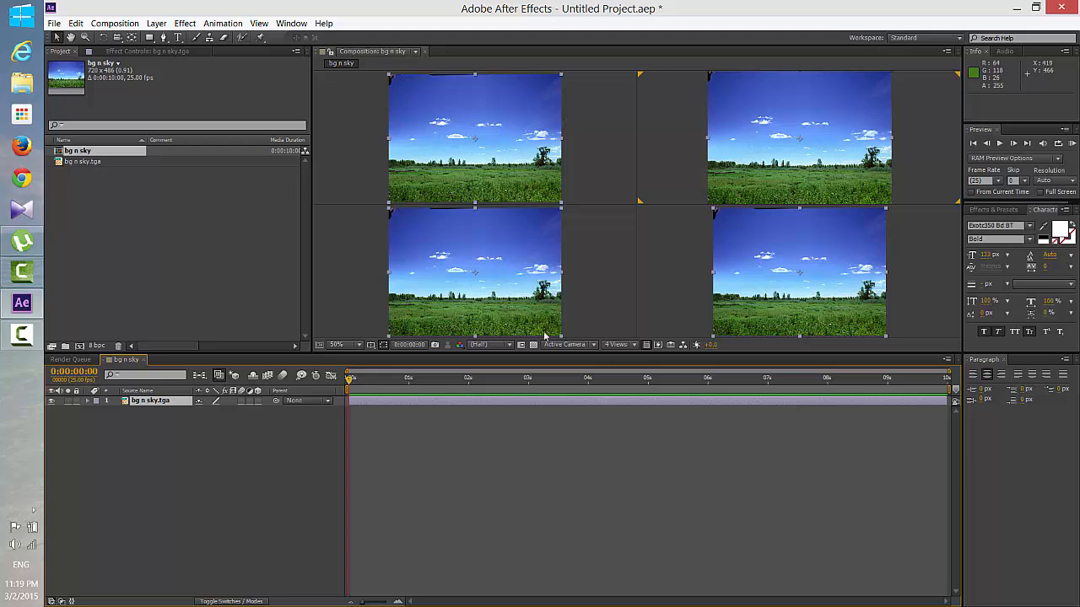
click(635, 346)
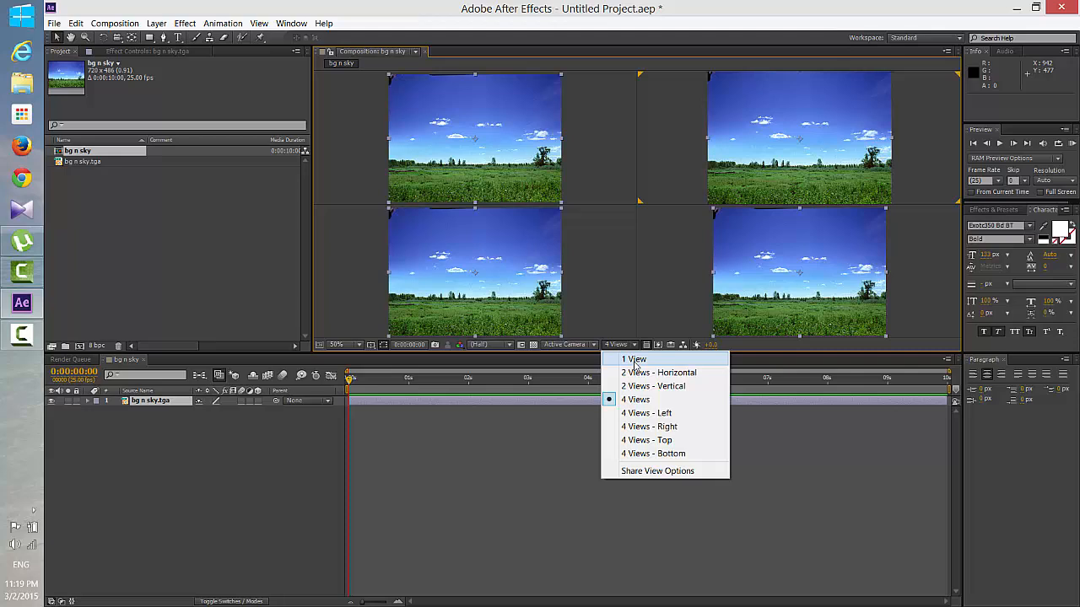
click(634, 361)
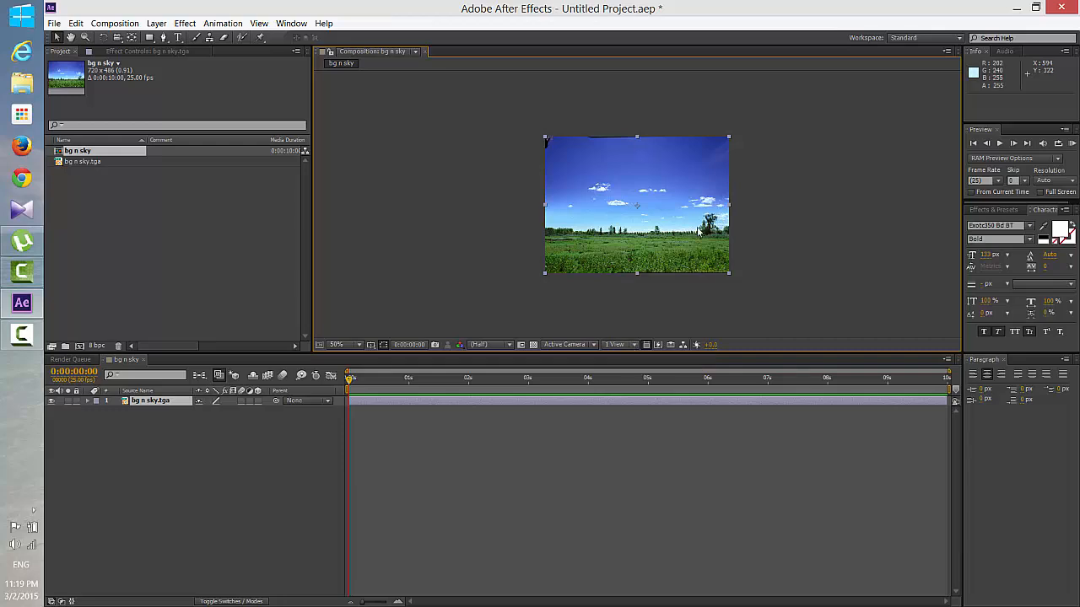
scroll(698, 230, up, 1)
scroll(712, 248, down, 1)
scroll(643, 272, up, 1)
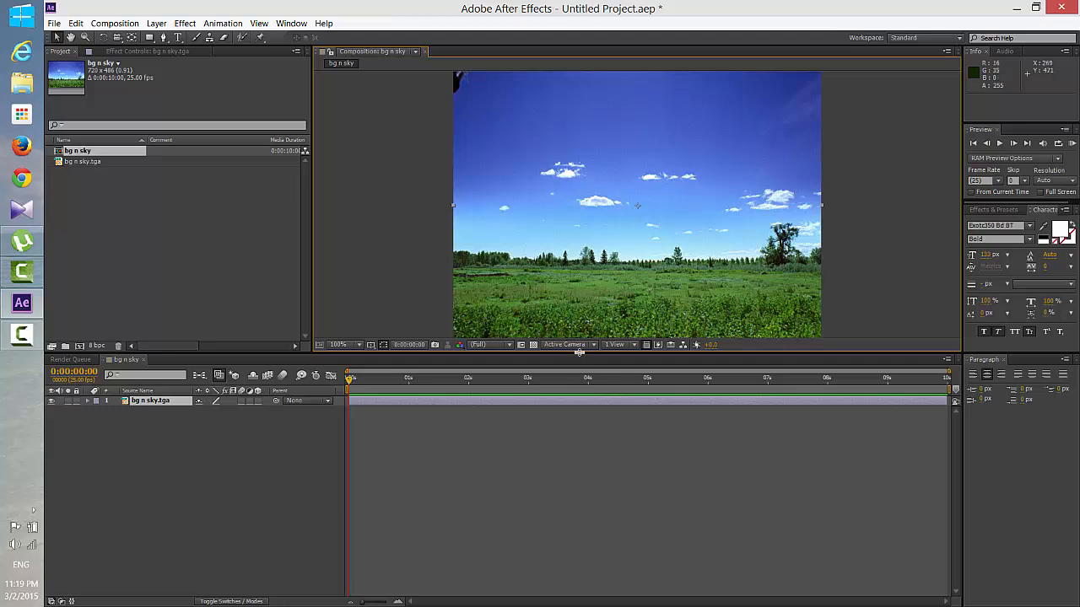
drag(580, 353, 580, 366)
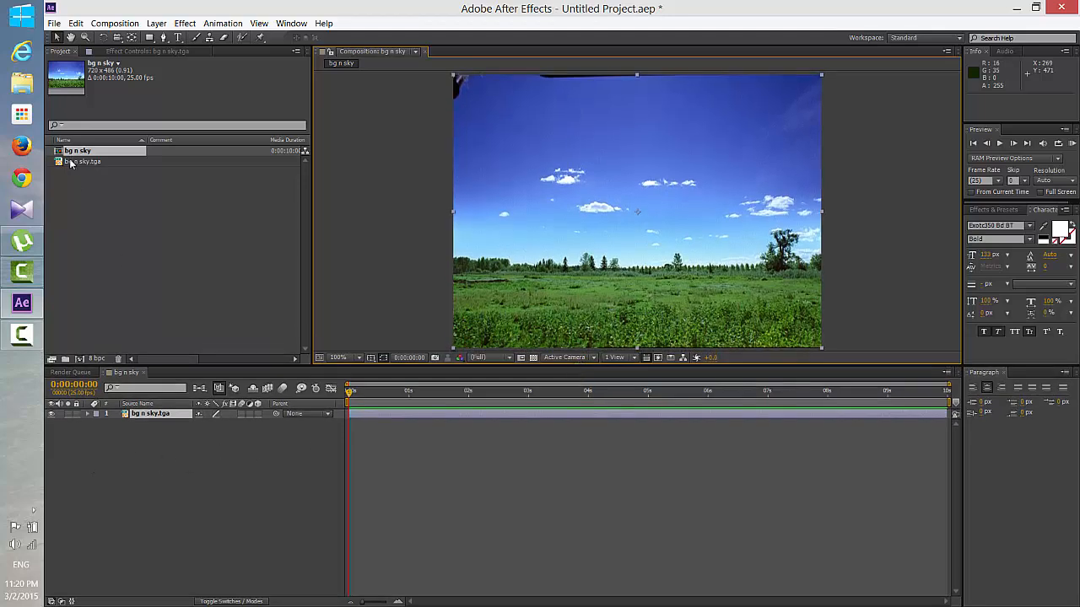
Duplicate the bg n sky.tga layer, hide the upper copy and select the lower one.
click(413, 416)
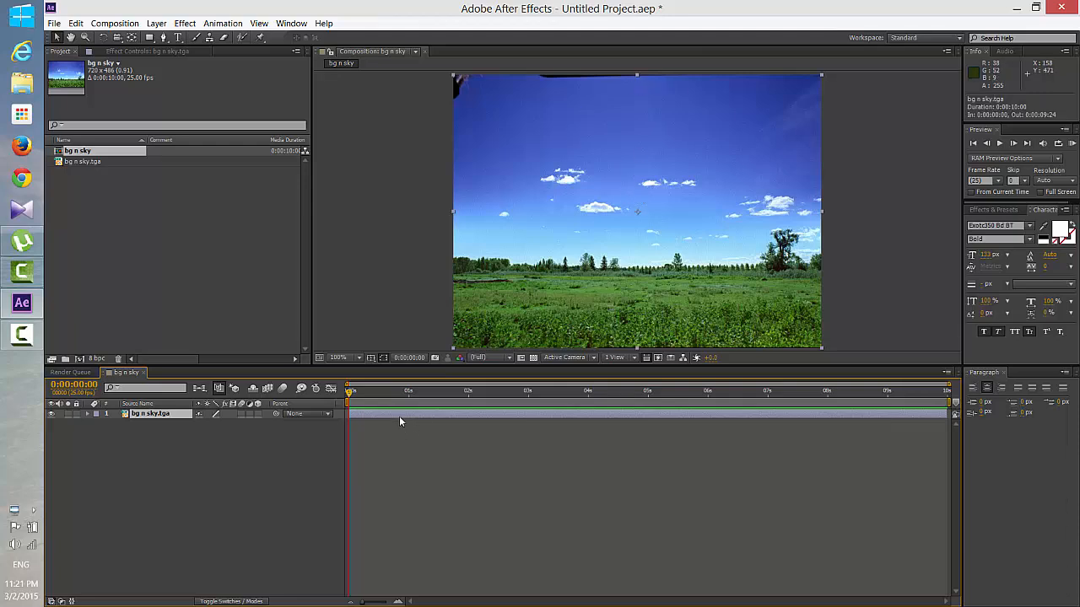
key(ctrl)
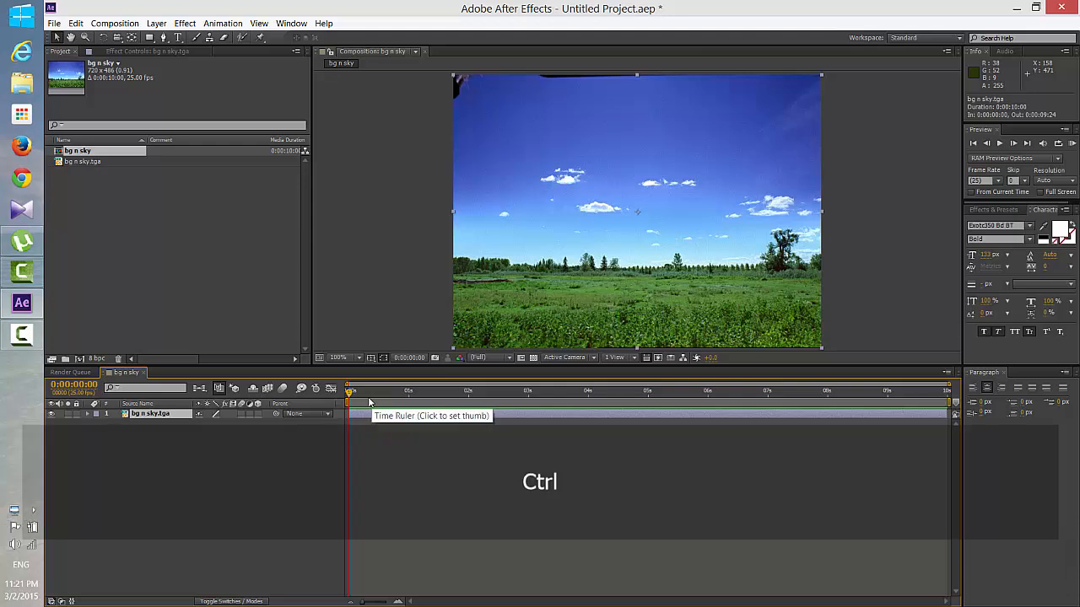
key(ctrl+d)
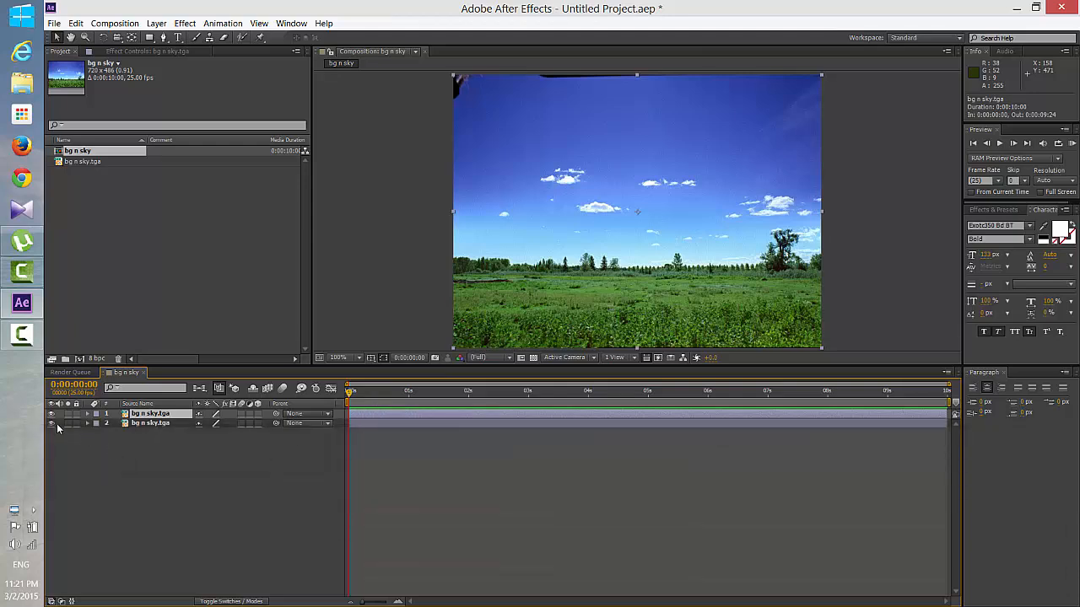
click(52, 414)
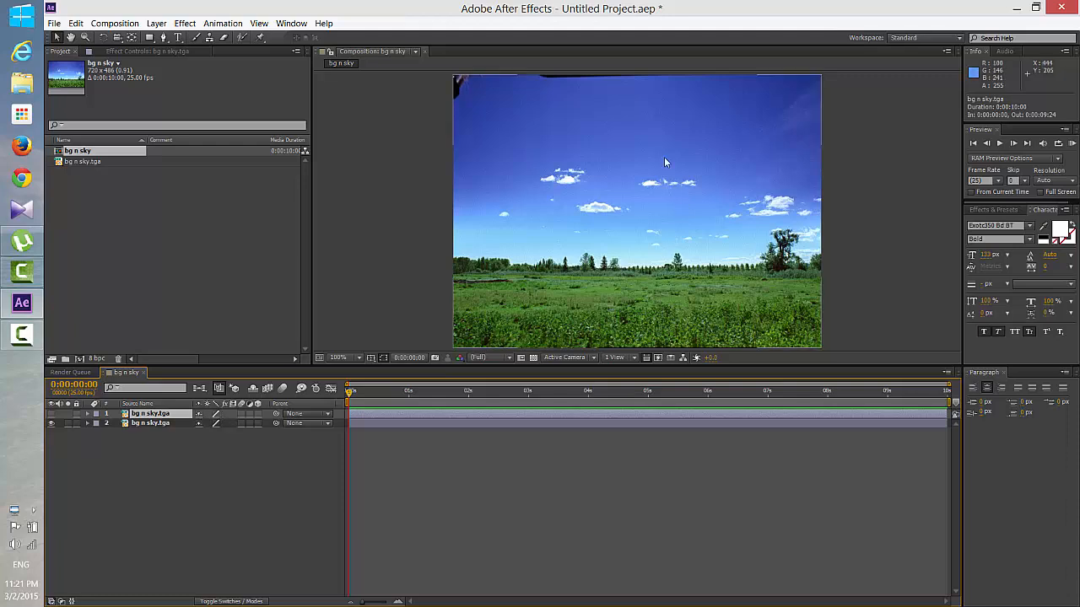
click(688, 147)
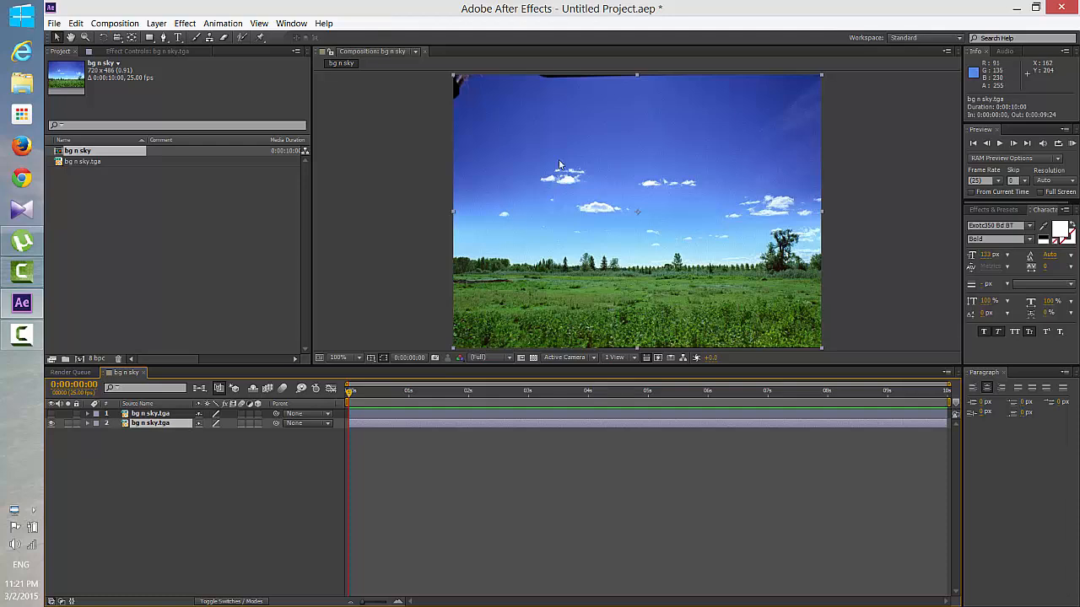
Examine the blue channel of the image in the composition view and return to the RGB display.
click(461, 358)
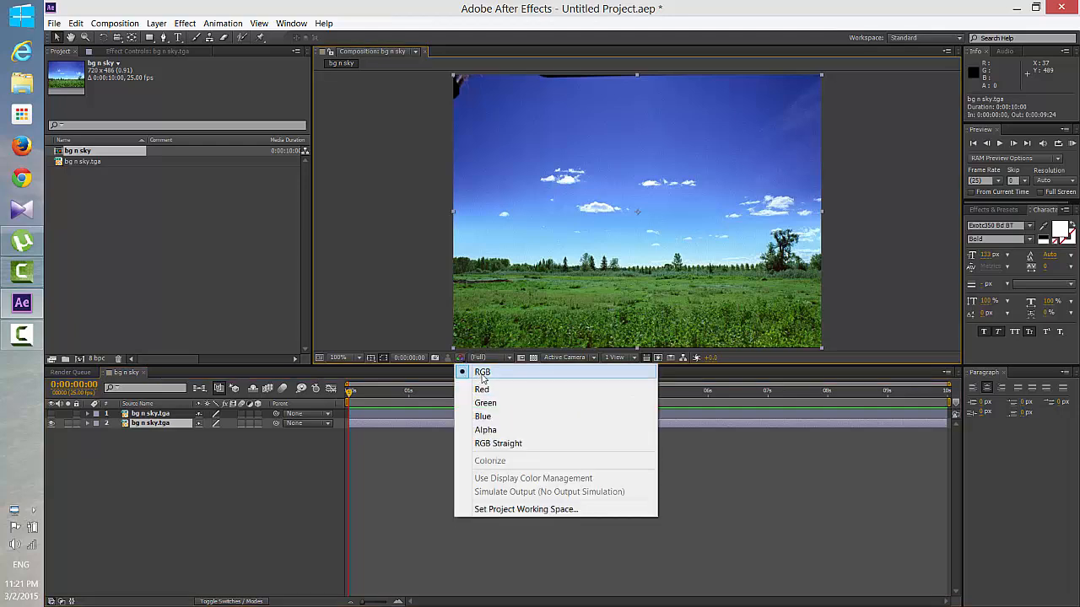
click(488, 416)
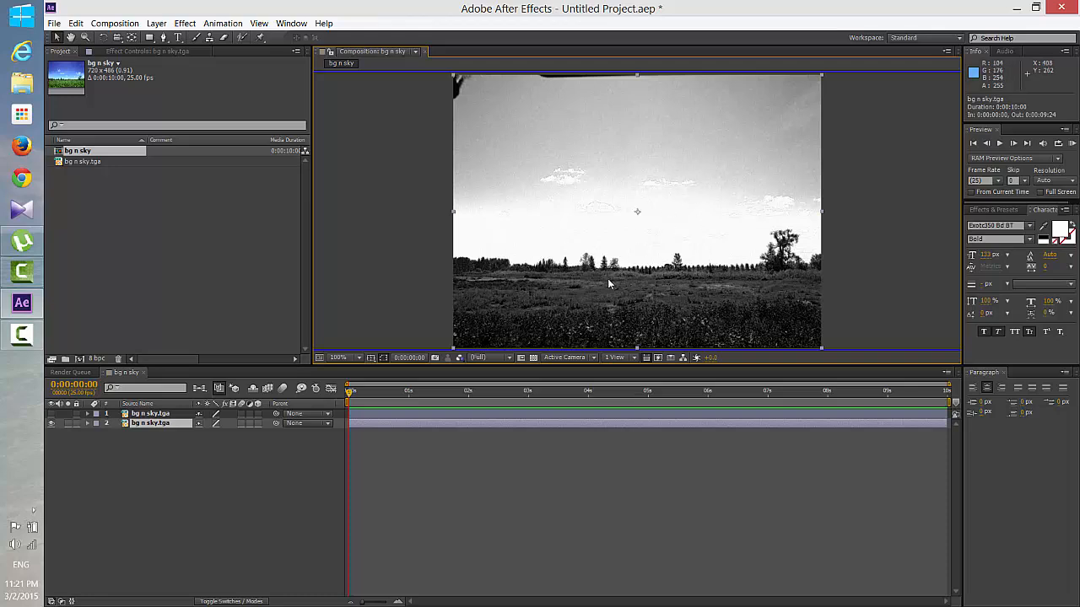
click(509, 360)
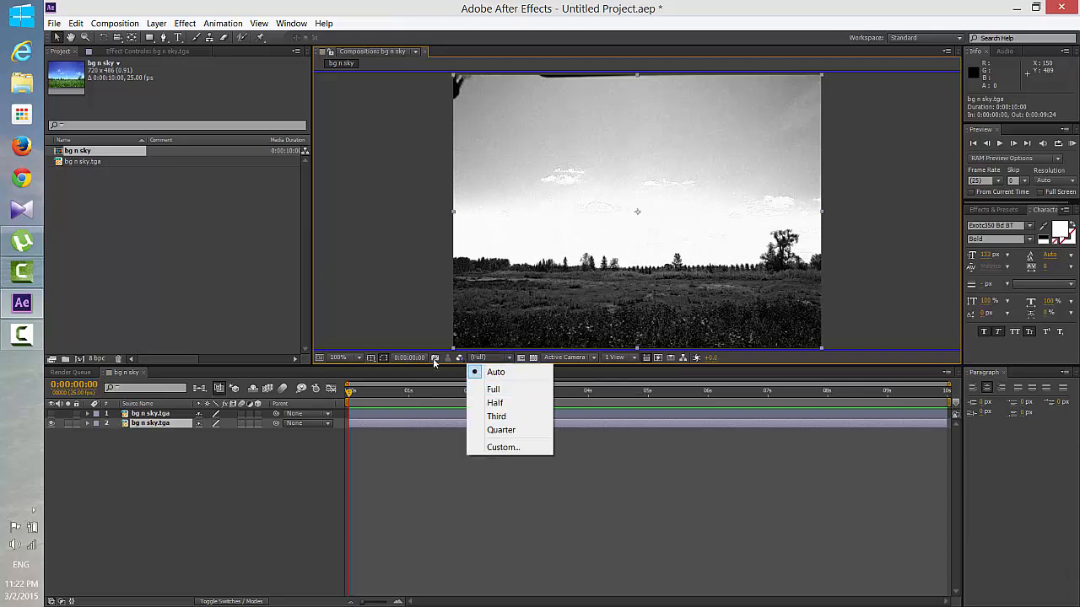
click(458, 358)
click(458, 358)
click(478, 376)
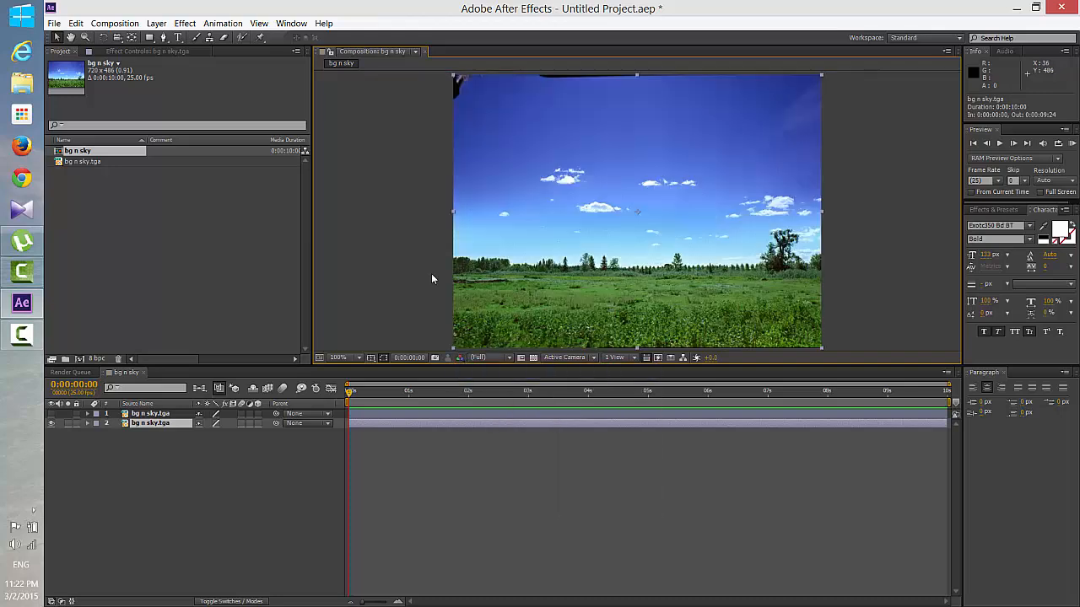
Apply the Luma Key effect to the lower bg n sky.tga layer with Key Type set to Key Out Brighter.
click(182, 25)
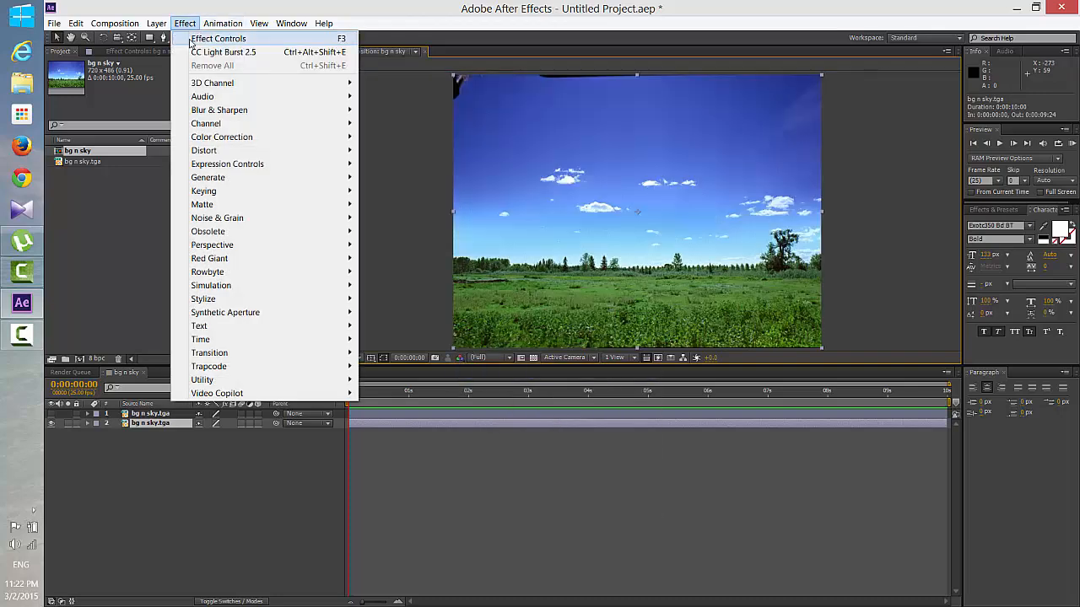
mouse_move(257, 175)
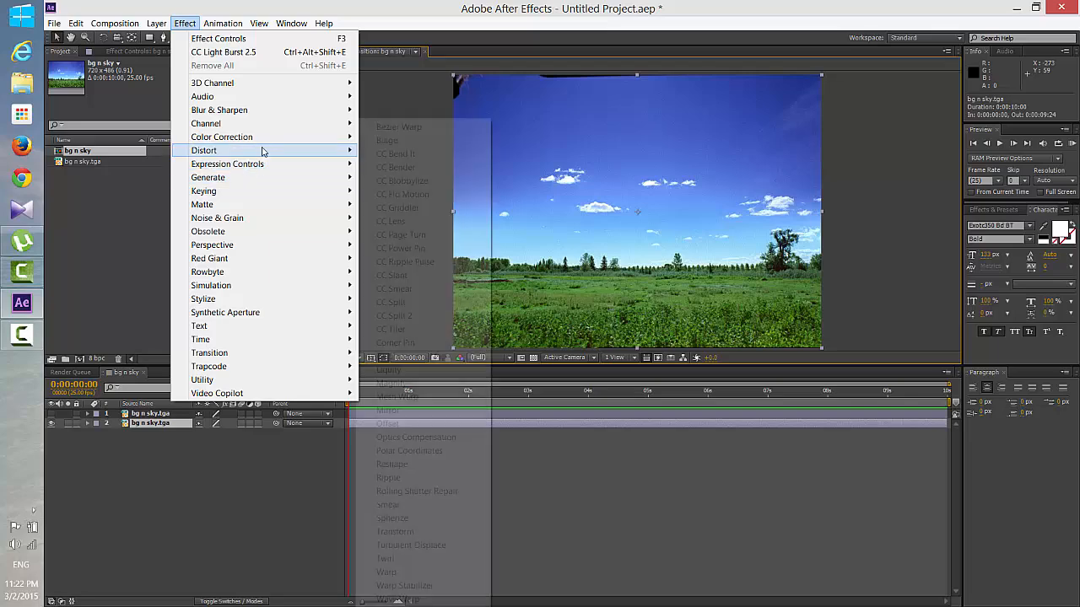
mouse_move(263, 202)
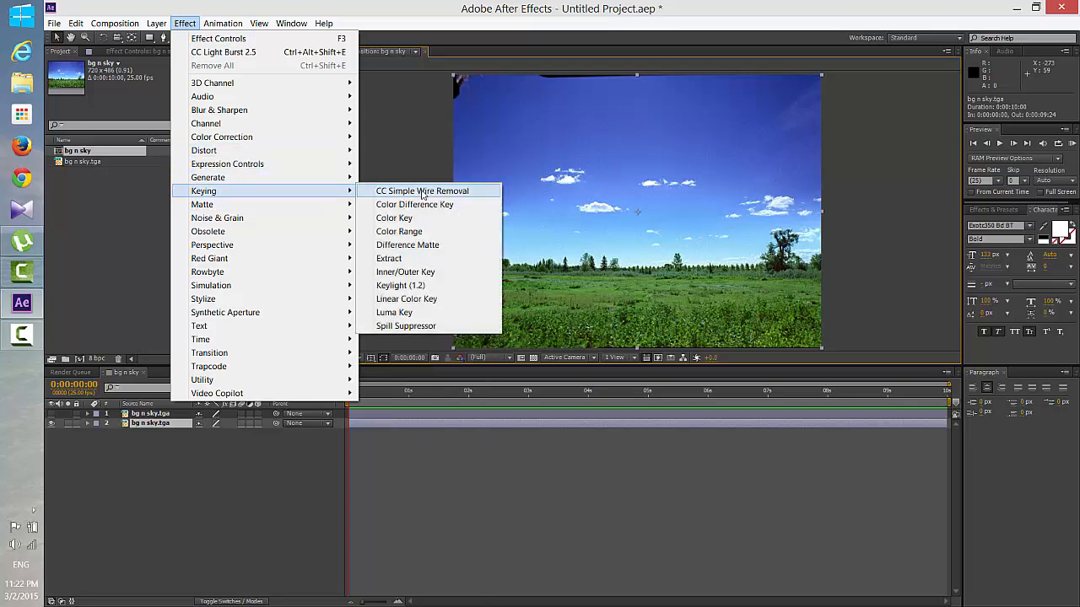
click(394, 313)
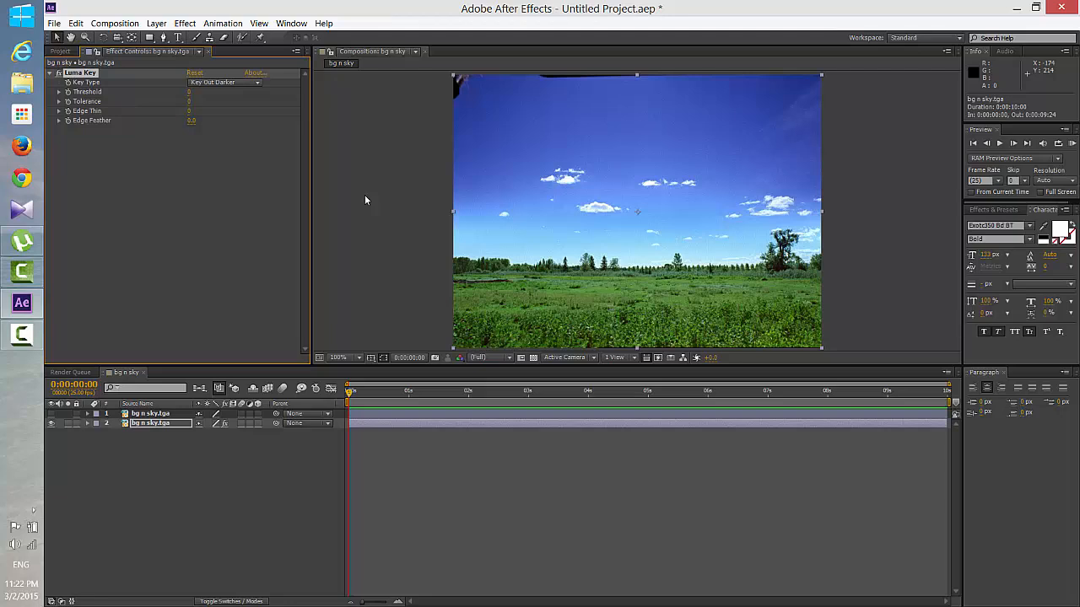
click(198, 84)
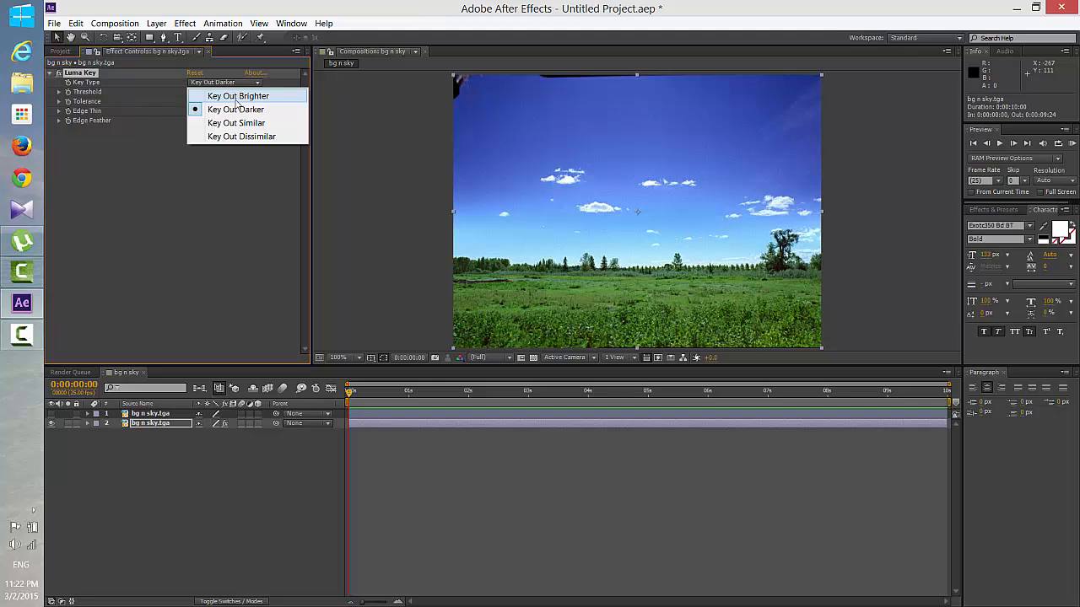
click(236, 97)
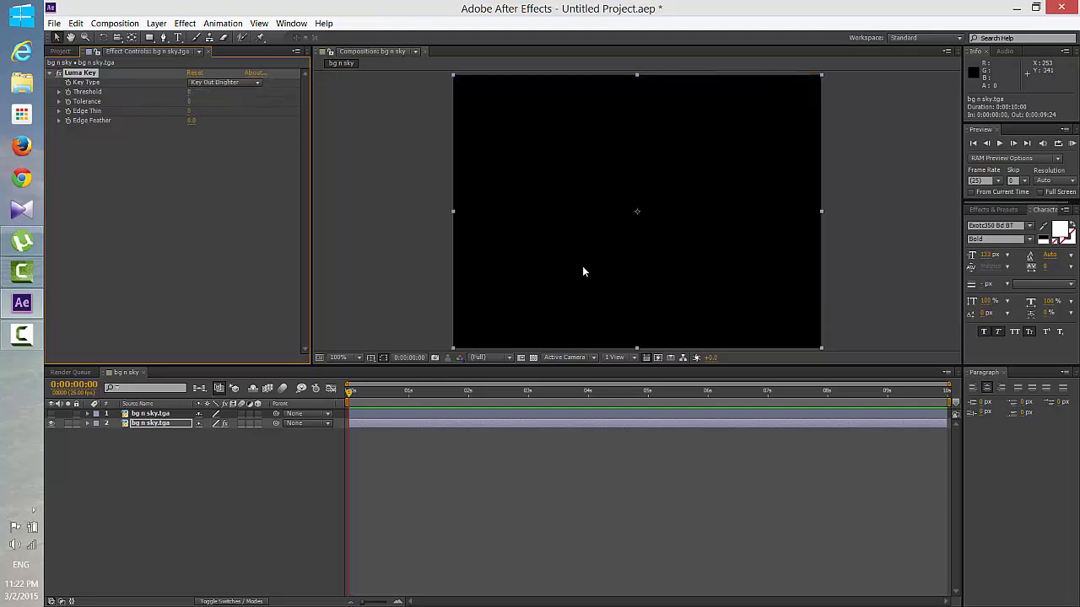
Show the transparency grid behind the keyed layer in the composition view.
click(533, 358)
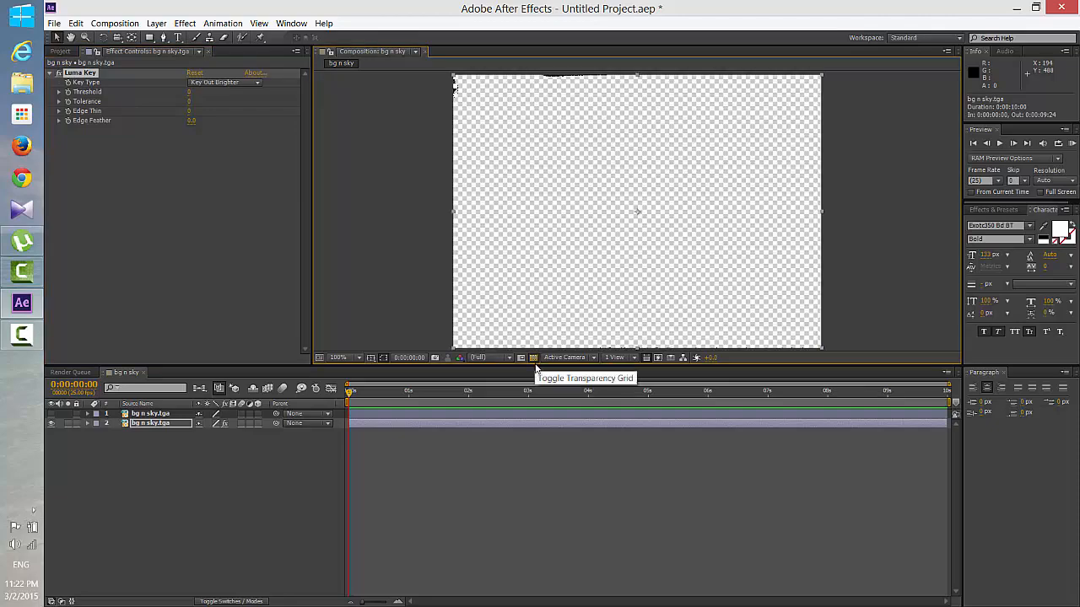
click(533, 358)
click(533, 357)
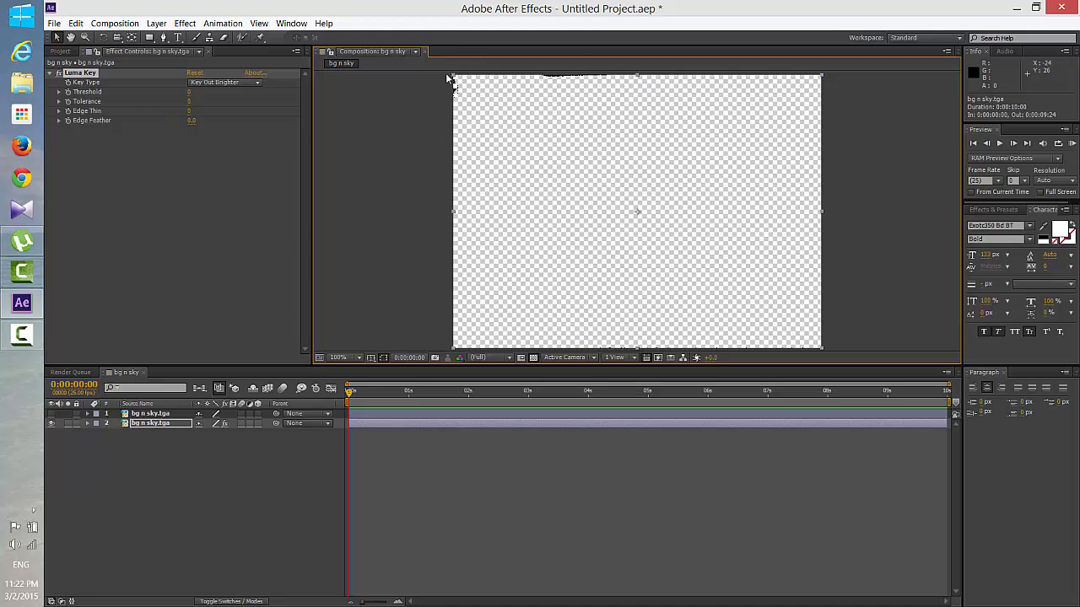
Display the composition's alpha channel and raise the Luma Key Threshold on the lower layer to 150.
click(460, 358)
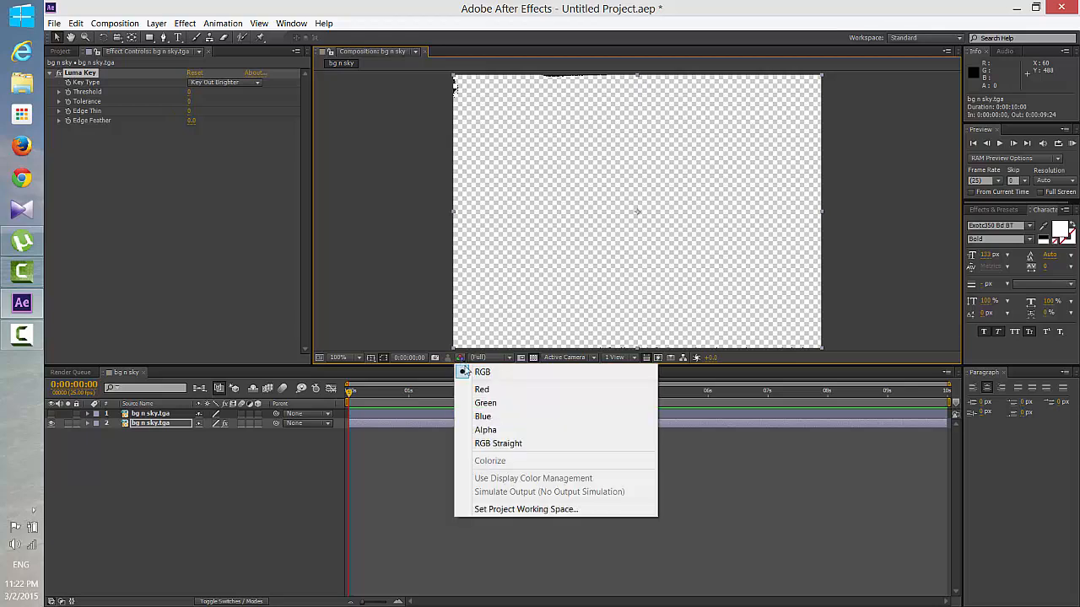
click(485, 430)
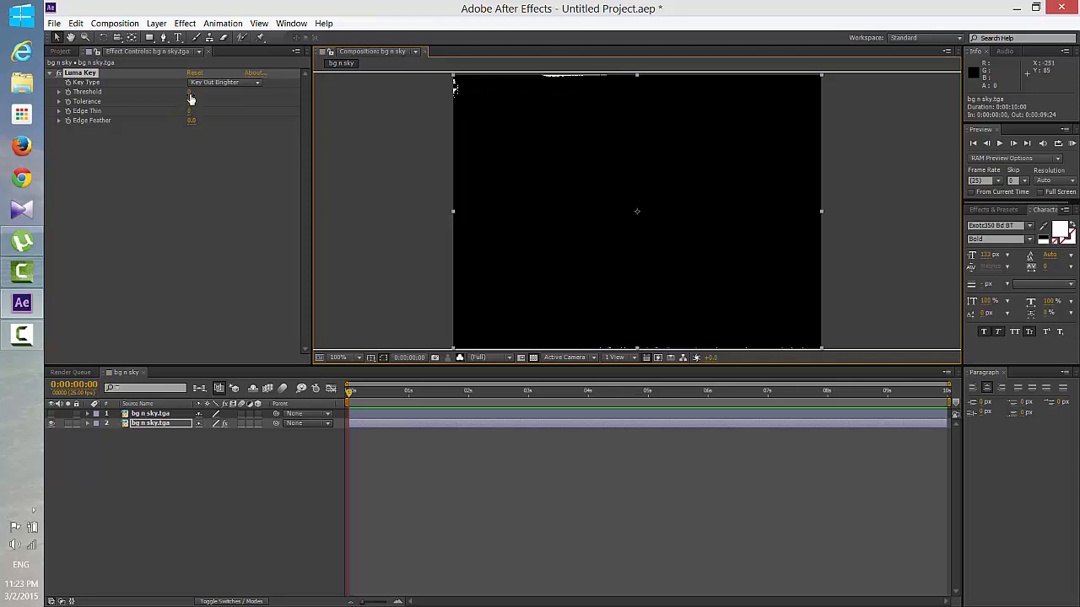
drag(190, 95, 223, 92)
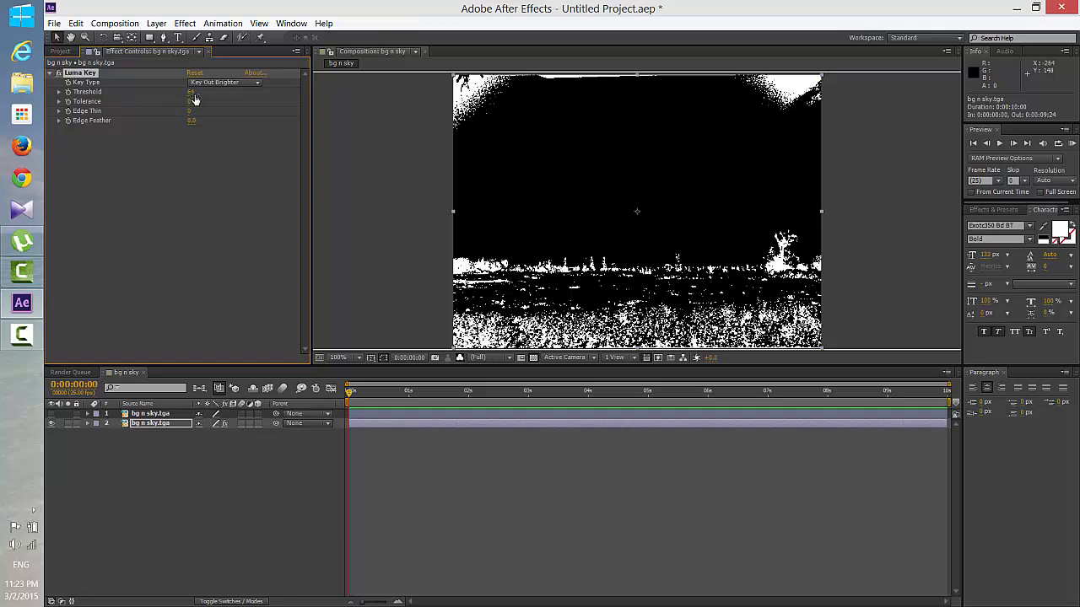
drag(190, 91, 203, 91)
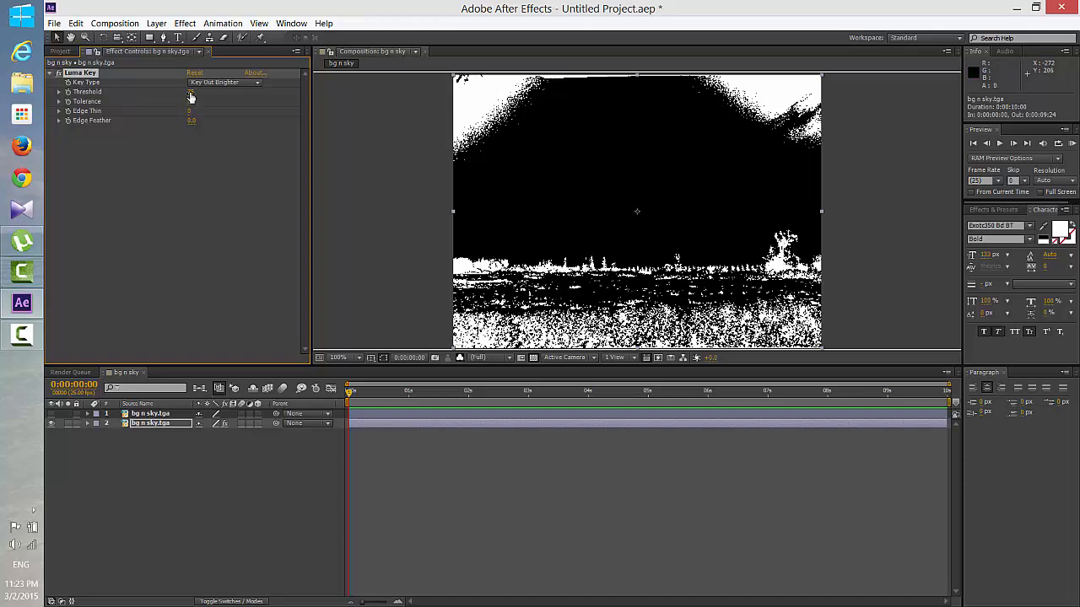
drag(190, 91, 233, 92)
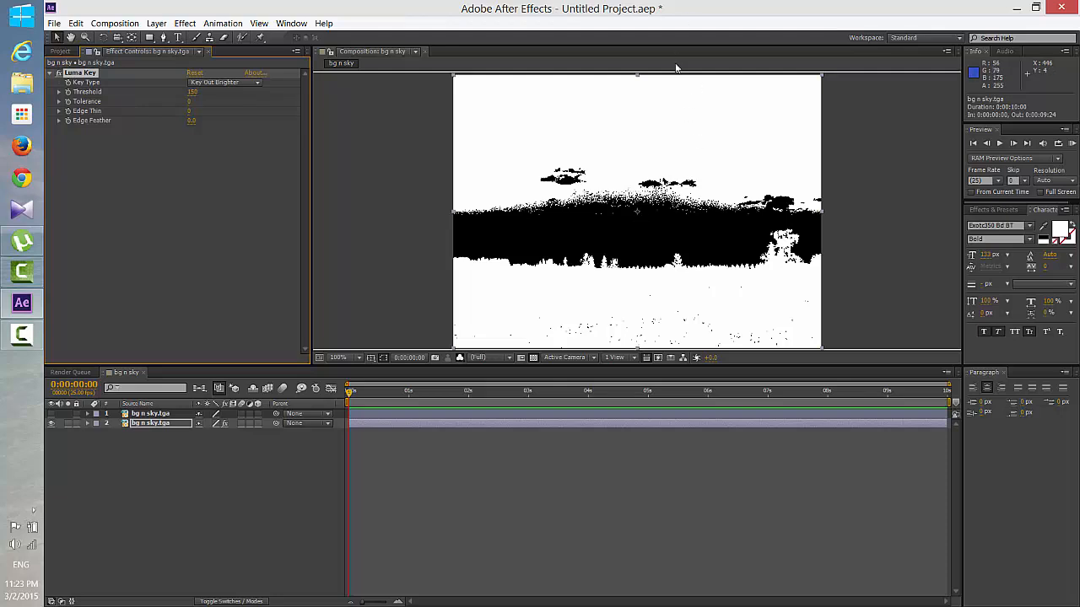
Draw a rectangular mask on the lower bg n sky.tga layer covering the sky from above the image down to its middle.
key(comma)
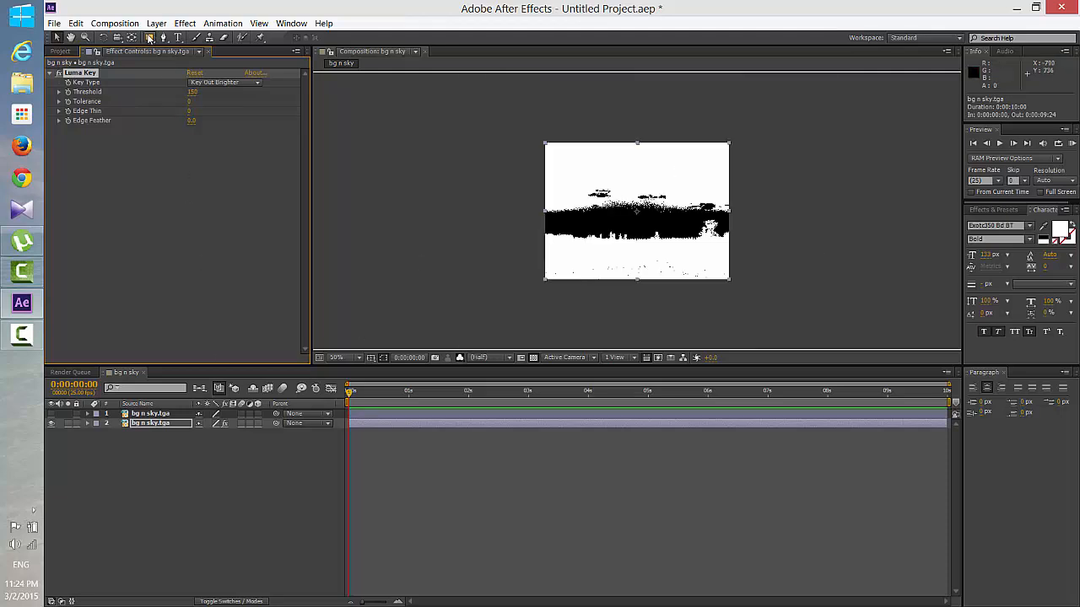
click(149, 37)
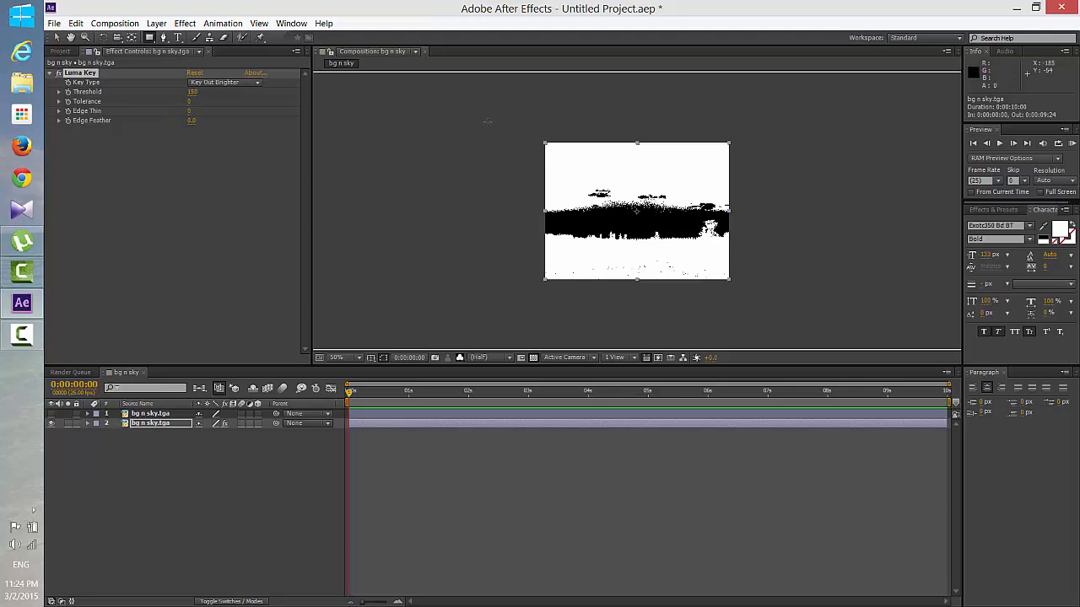
drag(518, 119, 815, 214)
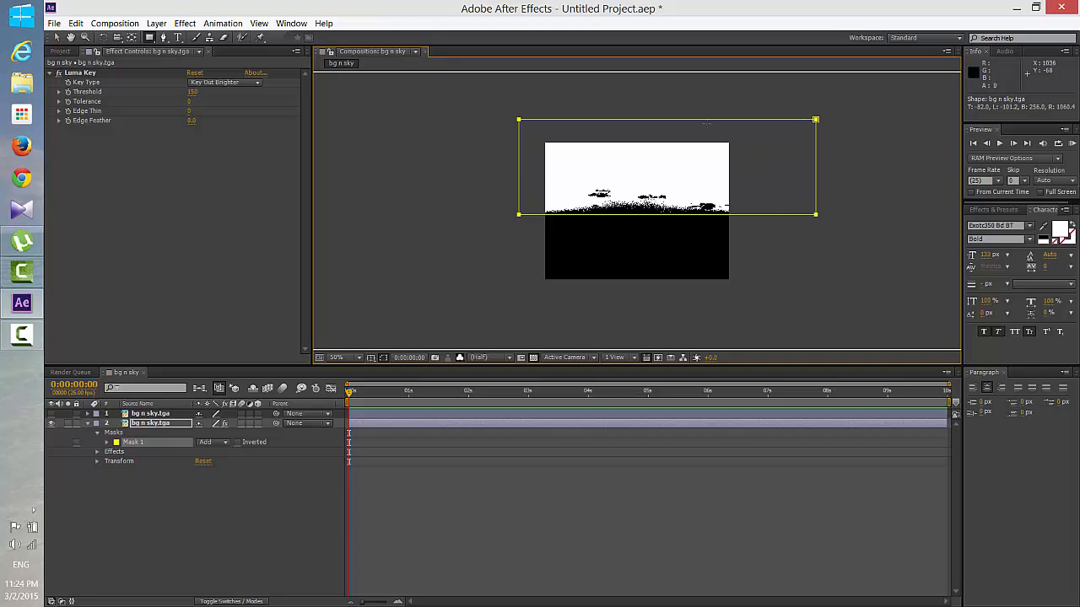
Reshape the sky mask by moving its right corners closer to the image and lowering both sides slightly, keeping it above the treeline.
click(56, 37)
click(846, 123)
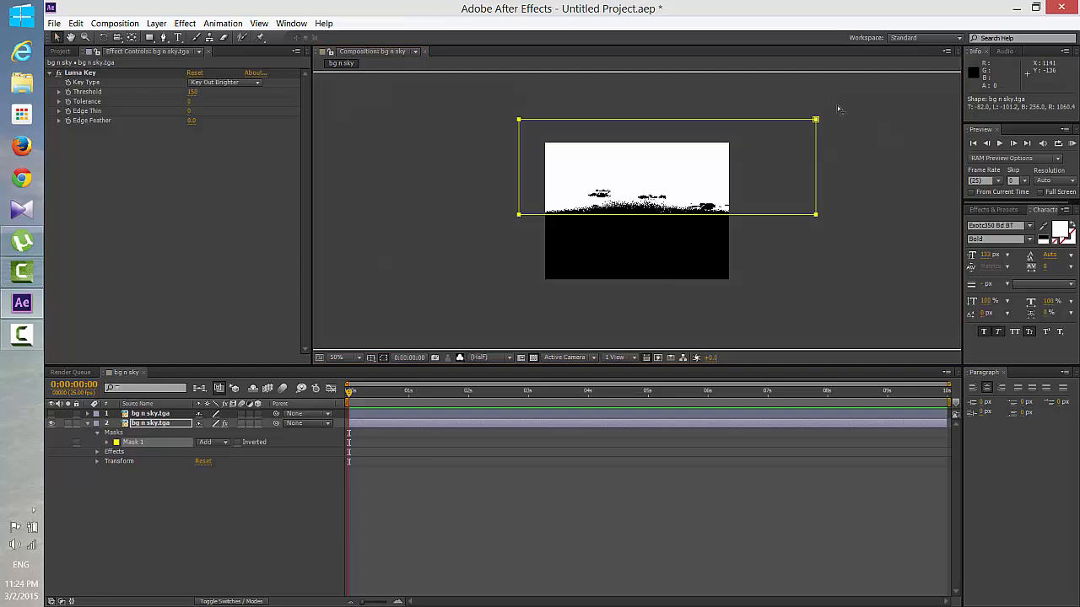
click(816, 120)
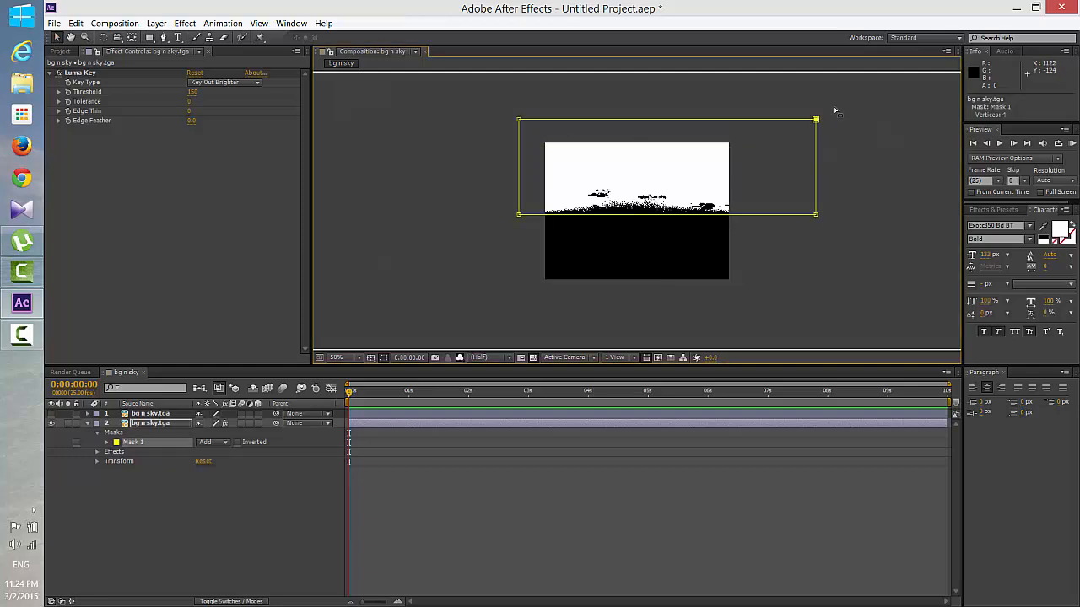
drag(836, 105, 787, 285)
drag(815, 217, 758, 220)
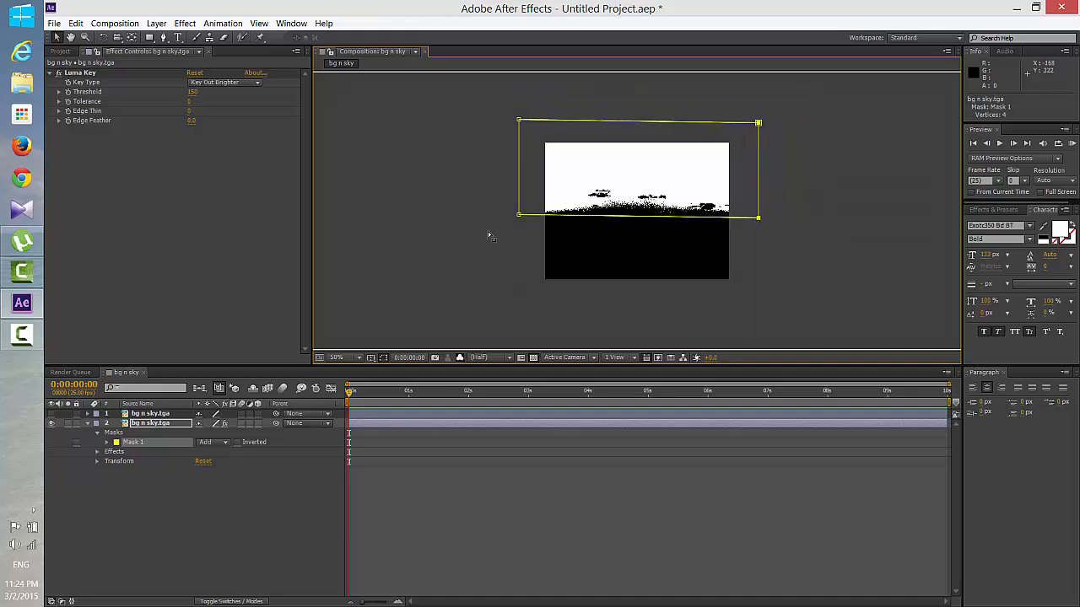
click(520, 215)
drag(503, 112, 519, 222)
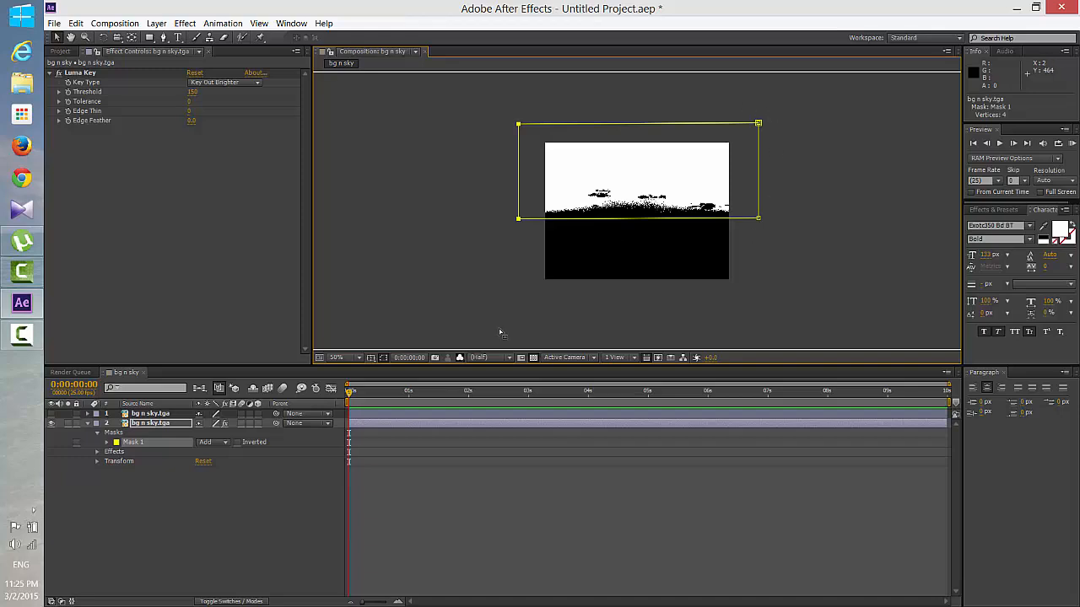
Set the sky mask's mode to Subtract and deselect the layer.
click(224, 443)
click(233, 484)
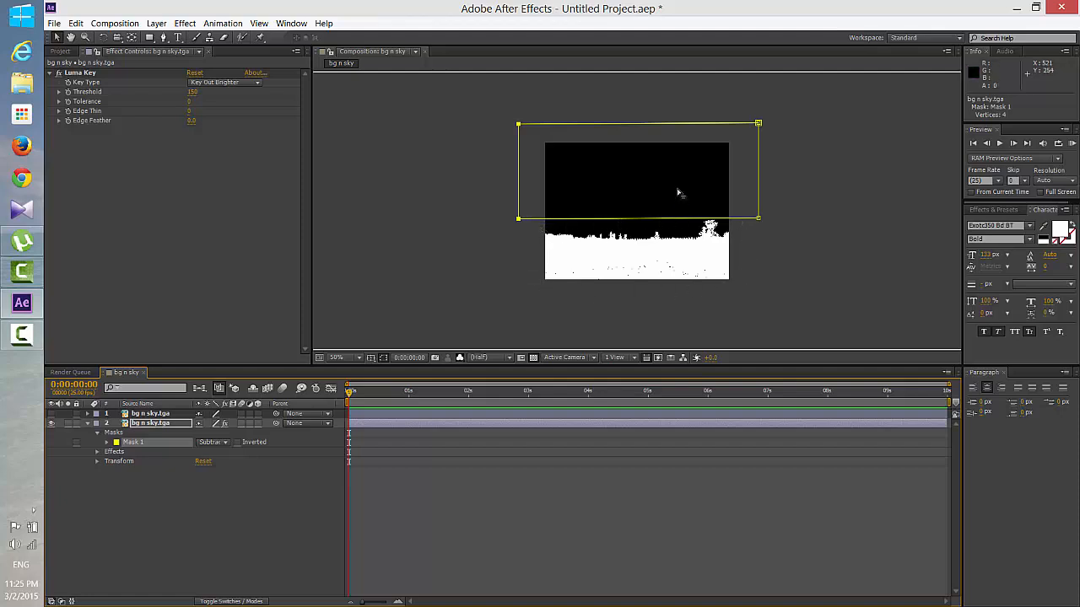
click(689, 553)
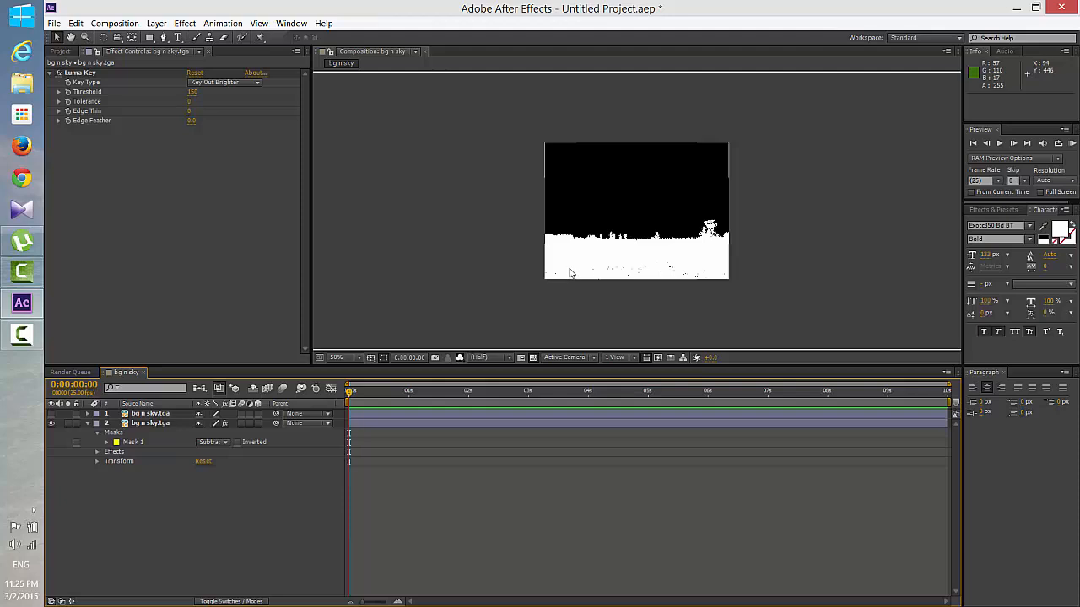
Try a second rectangular mask over the grass on the lower layer, ordered above the sky mask, and delete it.
click(151, 424)
click(149, 38)
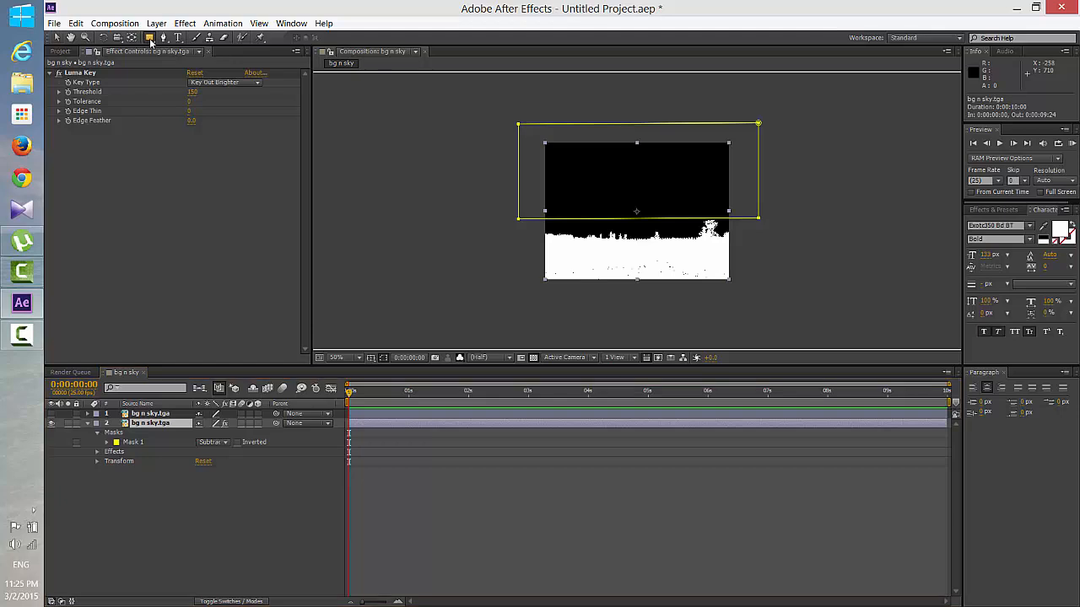
mouse_move(524, 247)
mouse_down()
mouse_move(777, 290)
mouse_move(759, 292)
mouse_up()
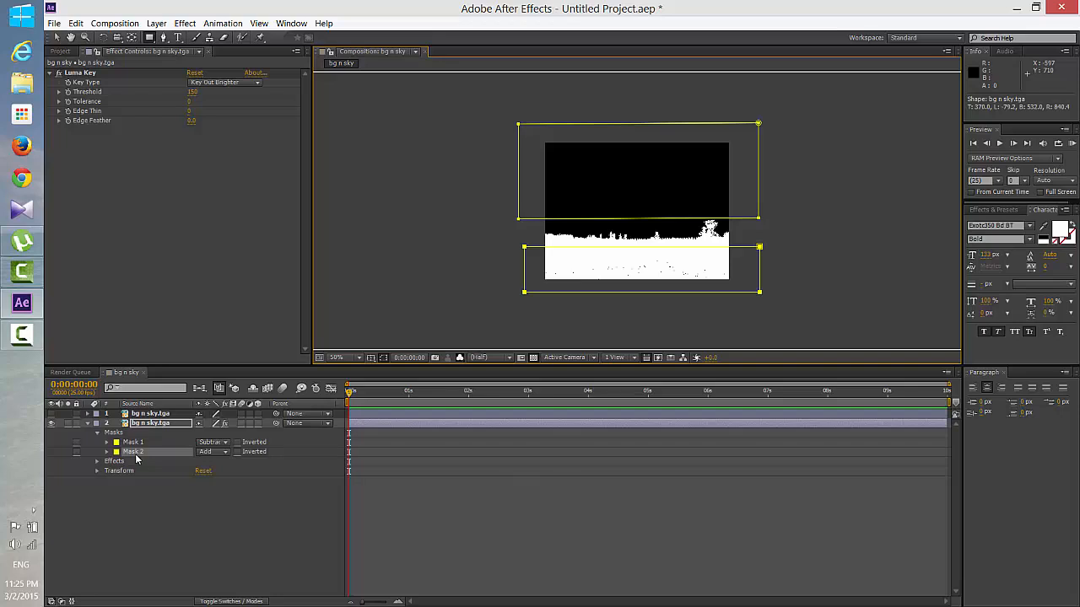
drag(135, 452, 136, 440)
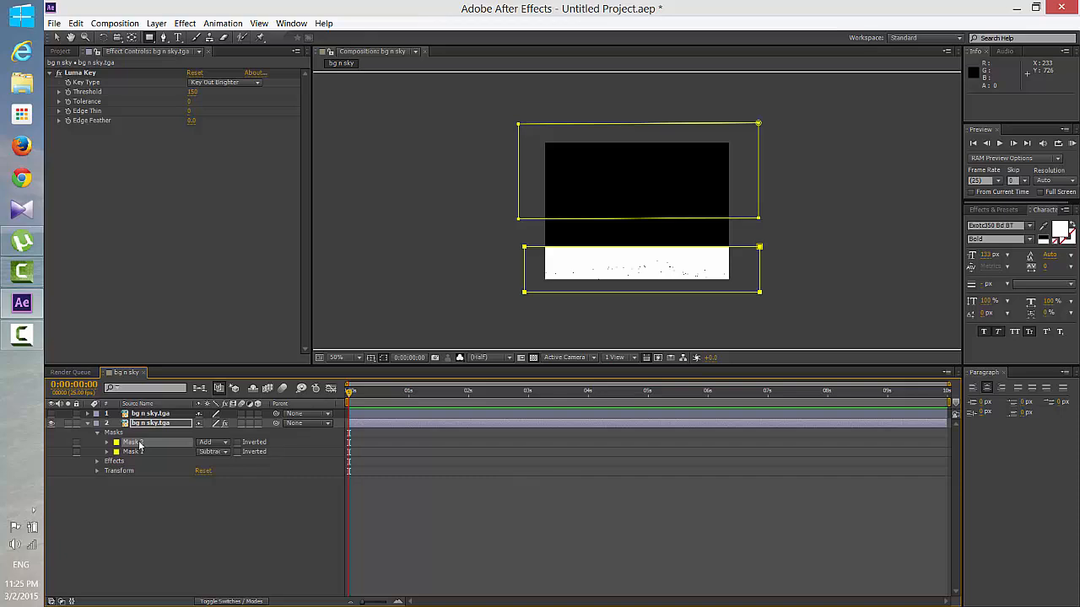
key(Delete)
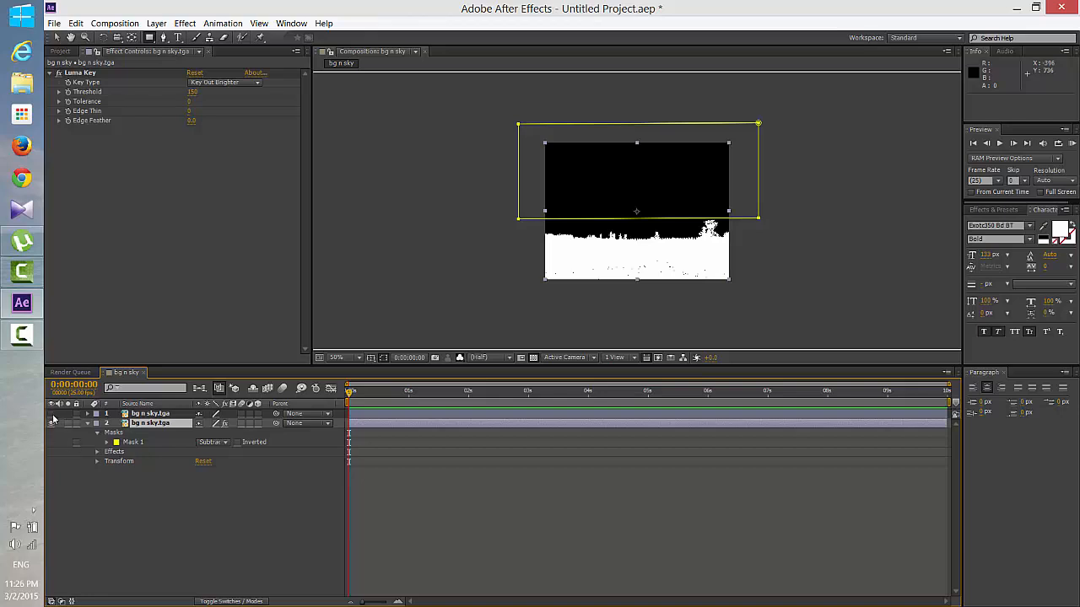
Make the upper bg n sky.tga layer visible again.
click(52, 415)
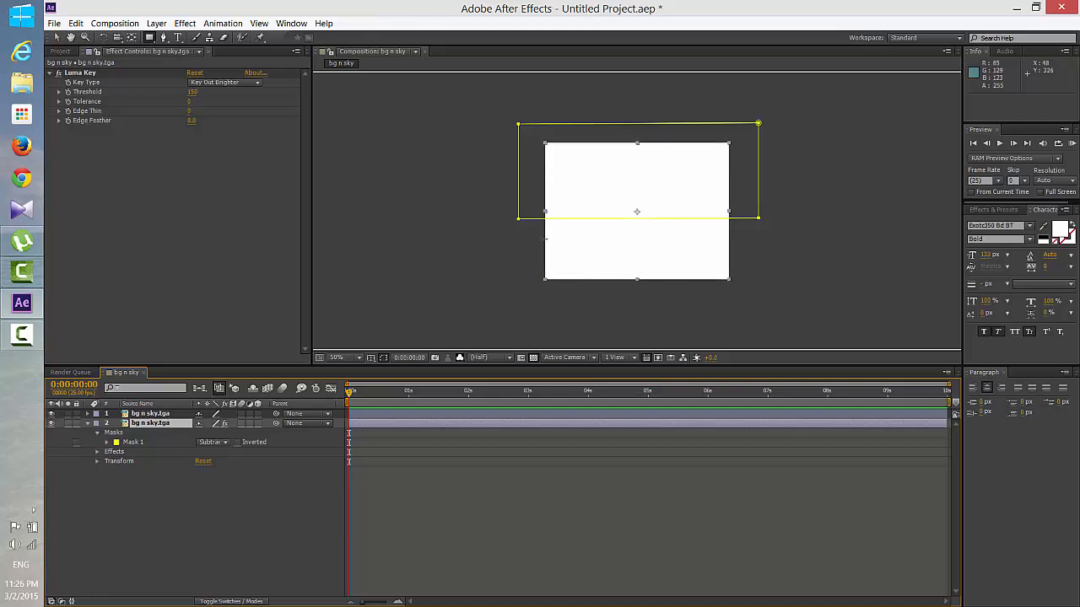
drag(518, 238, 756, 289)
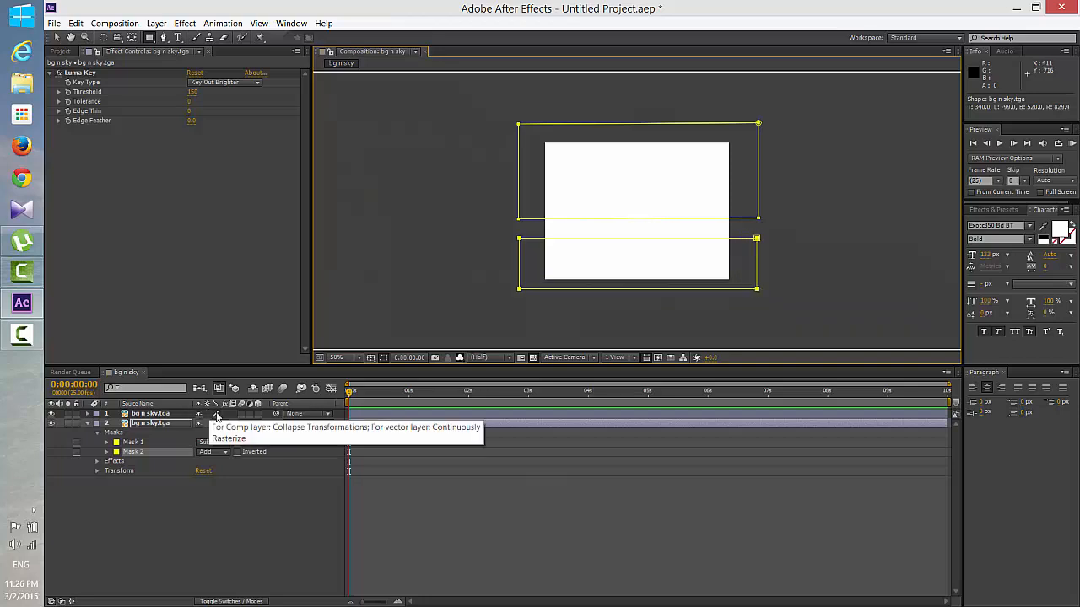
key(ctrl)
key(ctrl+z)
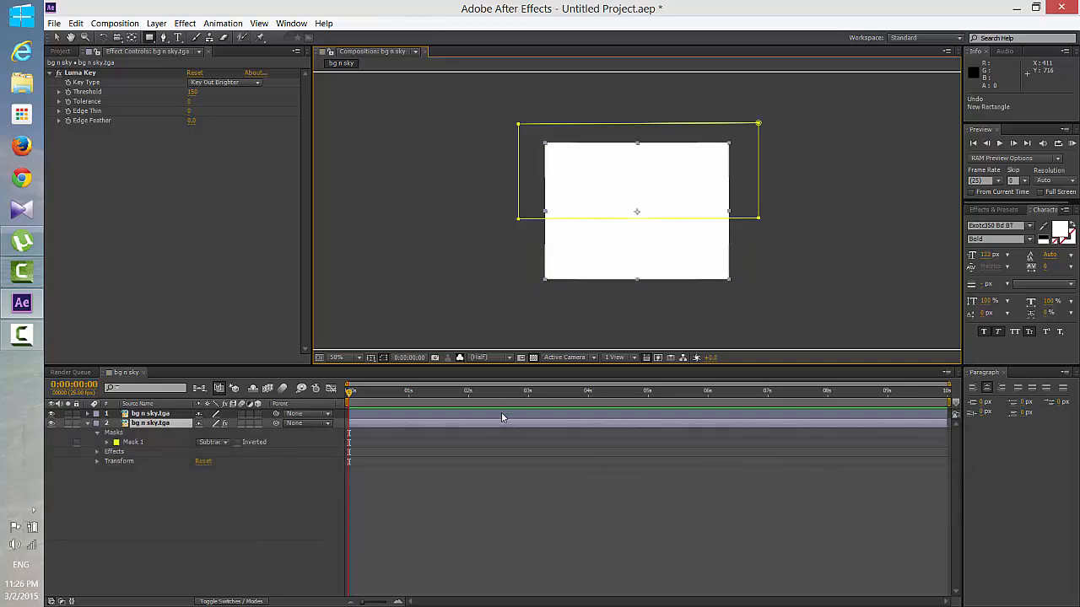
Draw a rectangular mask over the grass on the upper bg n sky.tga layer and lower its top edge to below the treeline.
click(501, 417)
drag(511, 235, 754, 295)
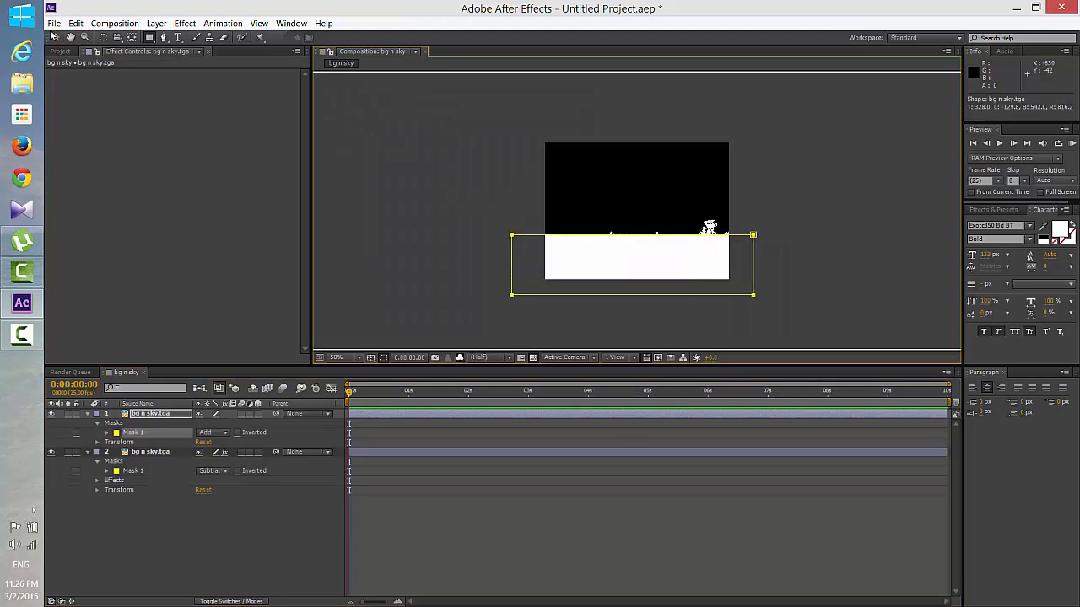
click(56, 37)
drag(472, 216, 792, 284)
mouse_move(754, 235)
mouse_down()
mouse_move(754, 271)
mouse_move(750, 252)
mouse_up()
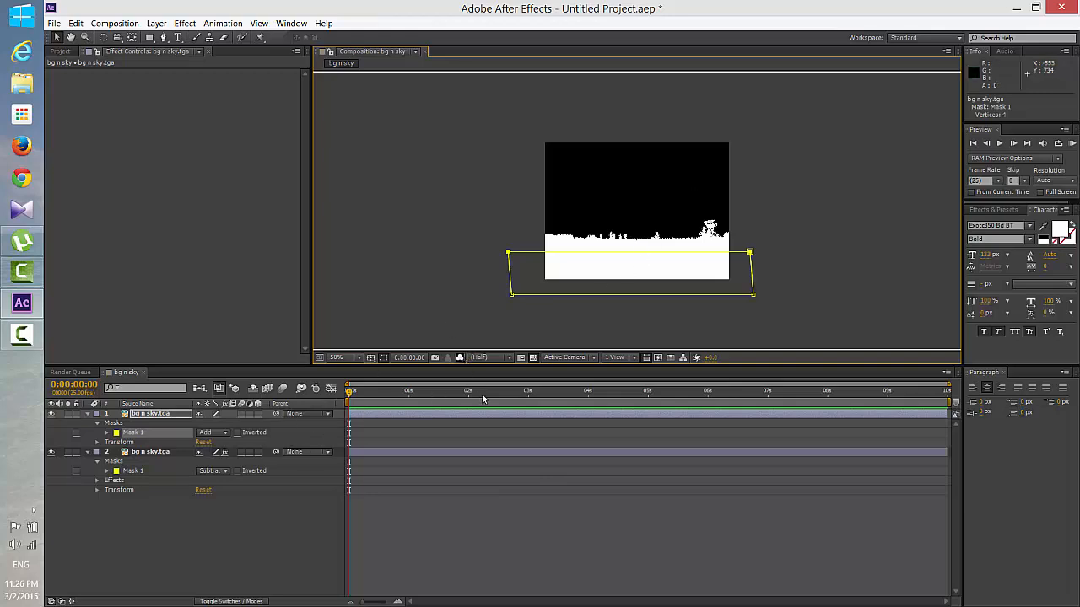
click(522, 532)
Return the composition view to RGB and examine the keyed edges of the tall tree and treeline up close.
click(461, 359)
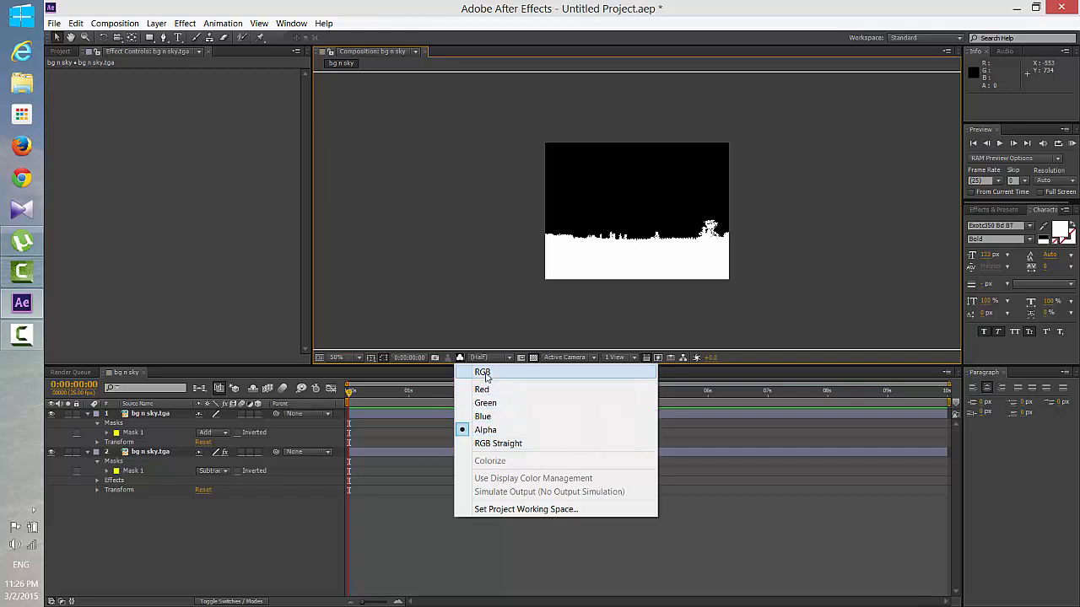
click(482, 372)
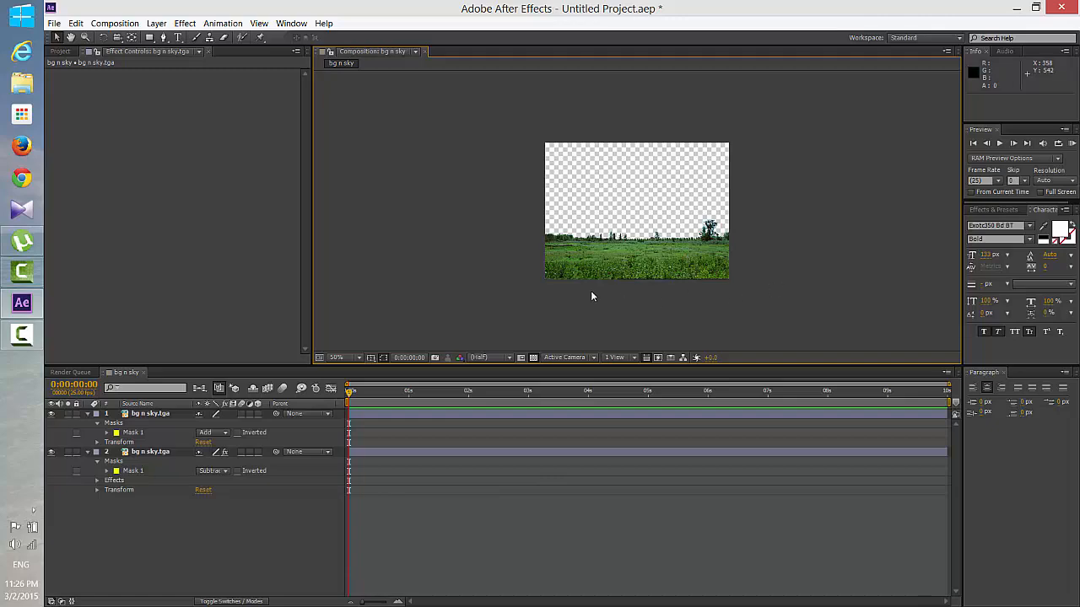
key(slash)
scroll(665, 267, up, 1)
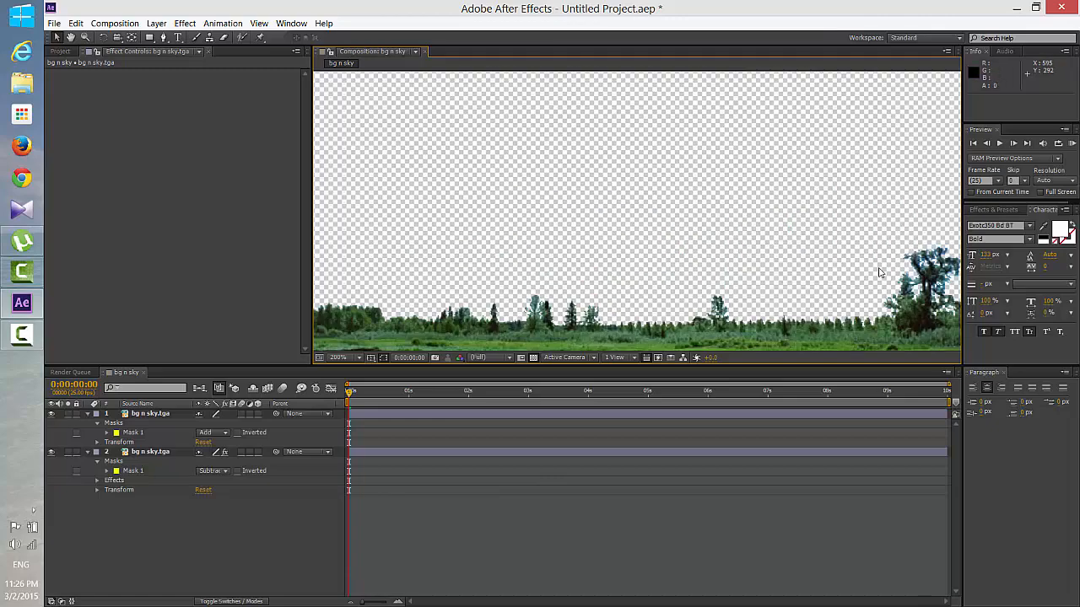
drag(881, 272, 673, 206)
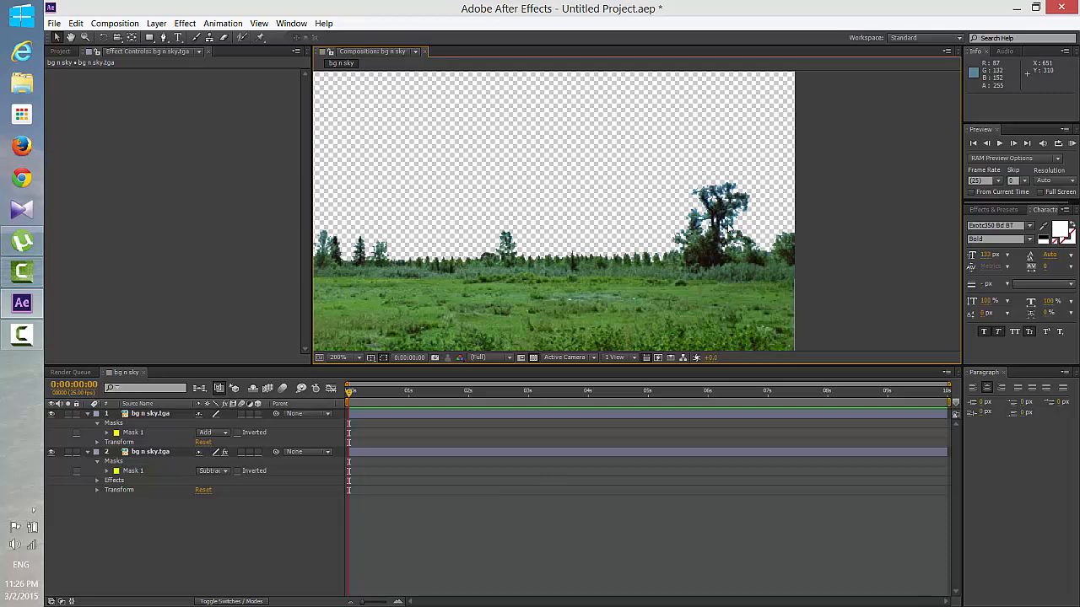
scroll(743, 222, up, 1)
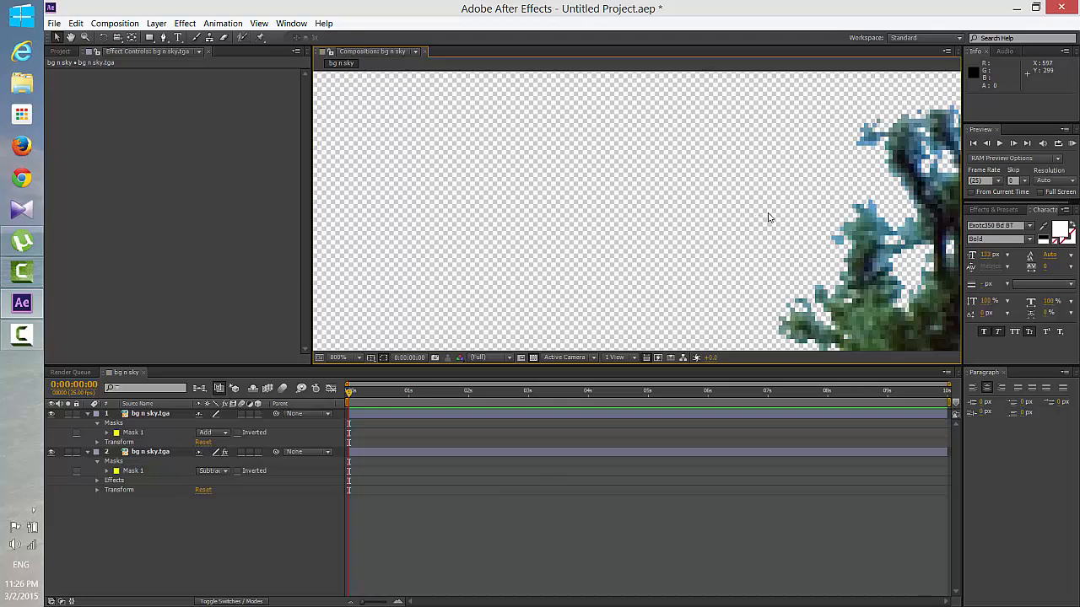
scroll(768, 219, up, 1)
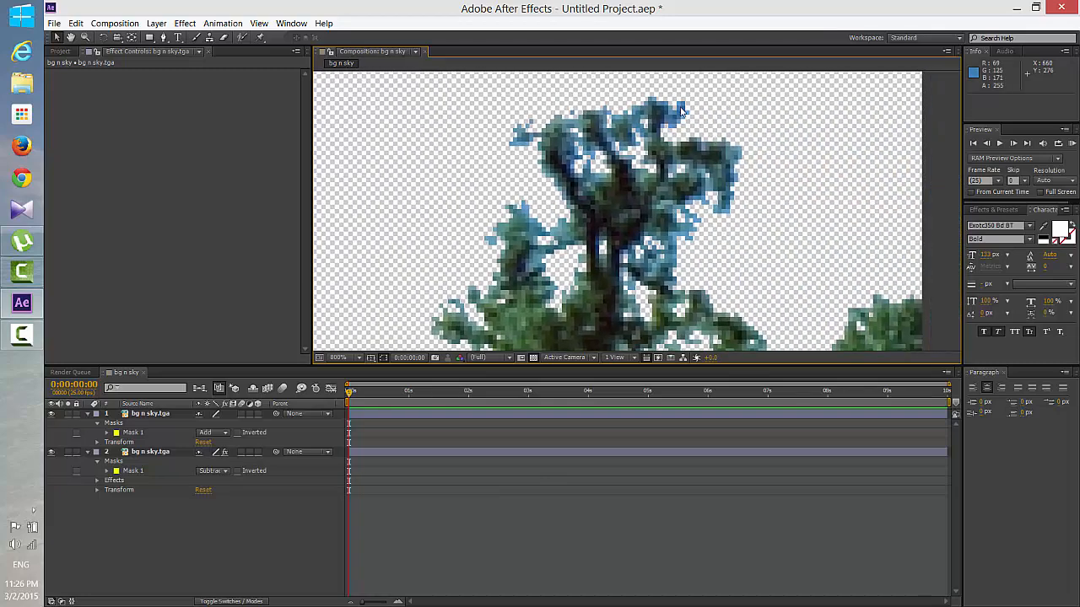
scroll(694, 149, down, 1)
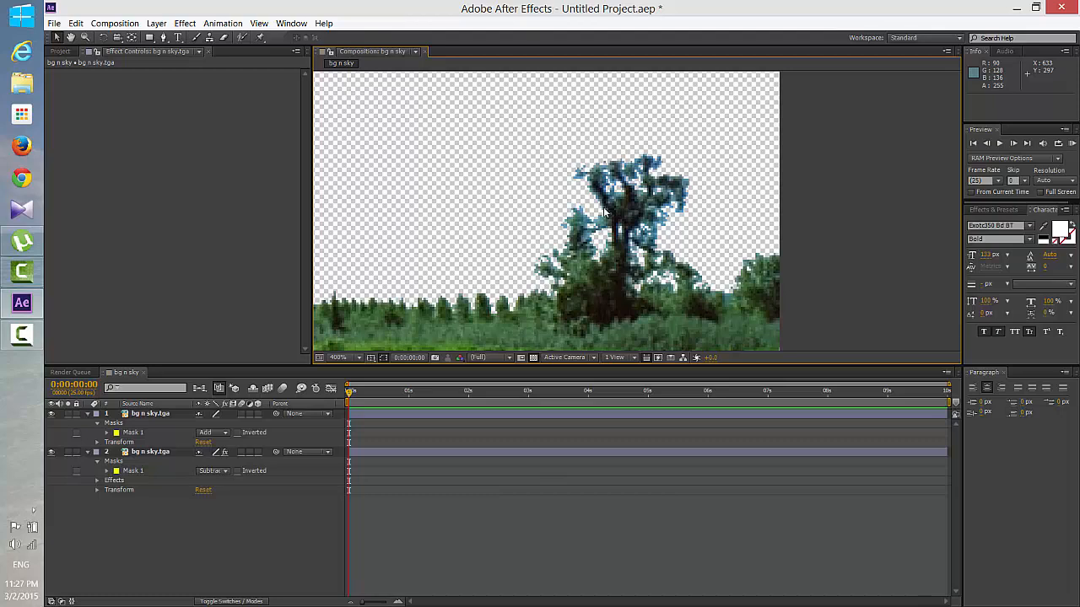
Apply the Spill Suppressor effect to the lower bg n sky.tga layer and sample the Color To Suppress from the tall tree's fringe.
click(417, 450)
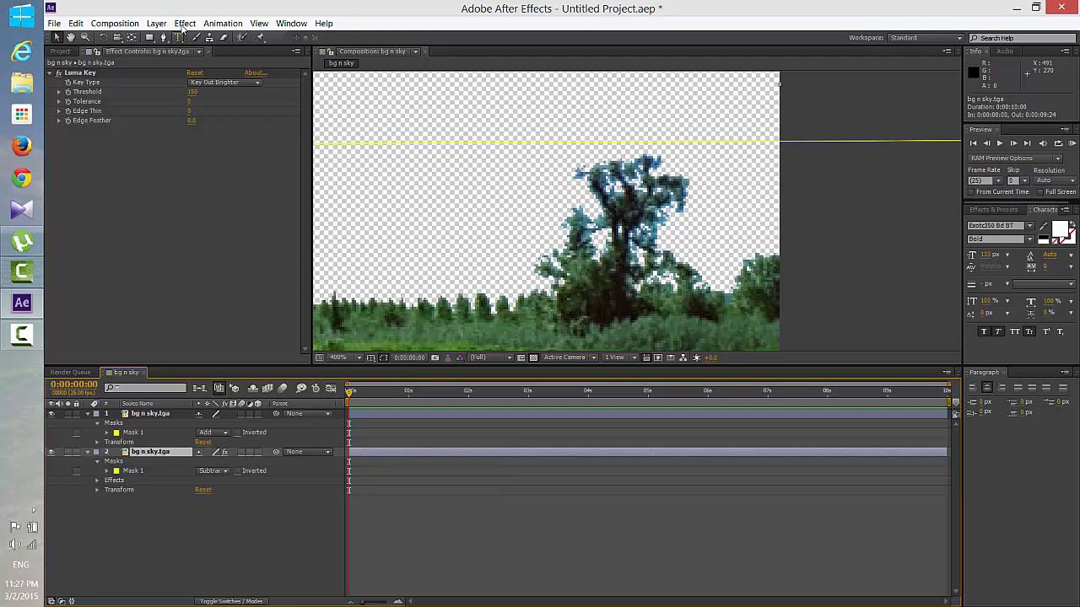
click(184, 23)
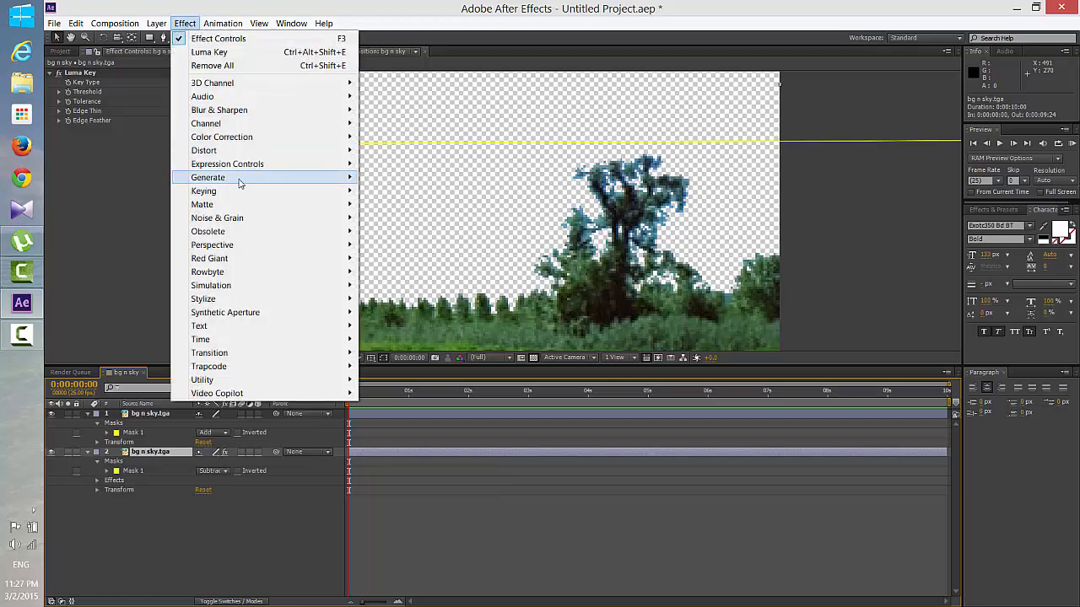
mouse_move(219, 191)
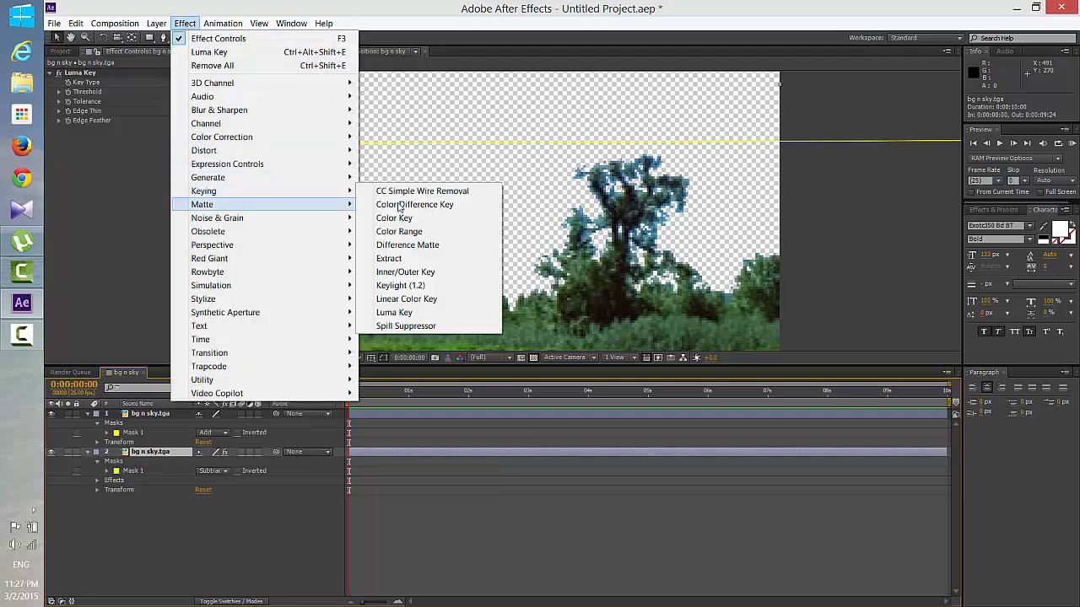
click(433, 328)
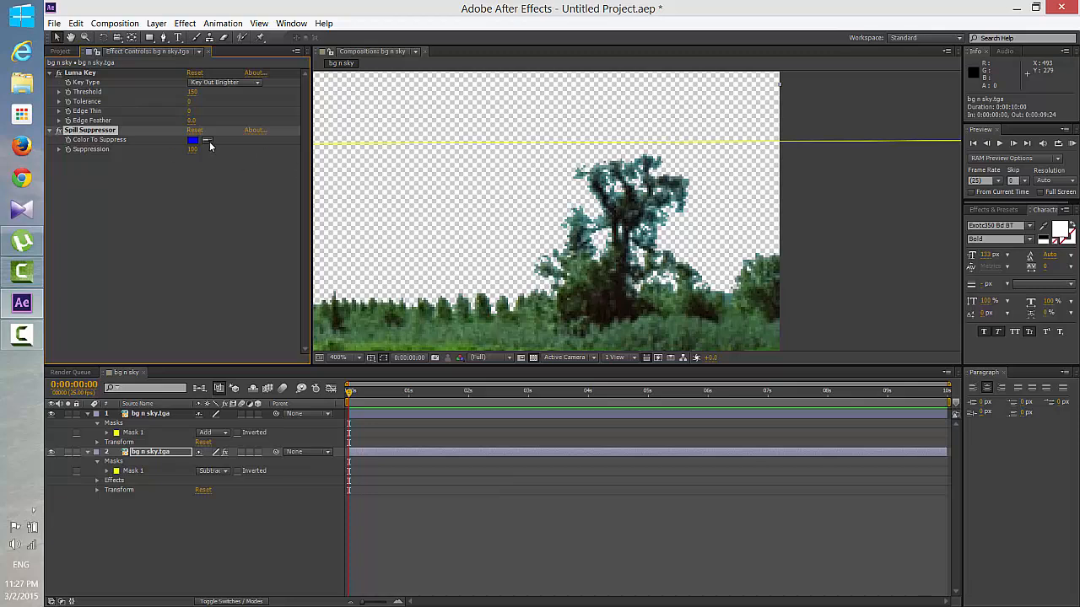
click(690, 174)
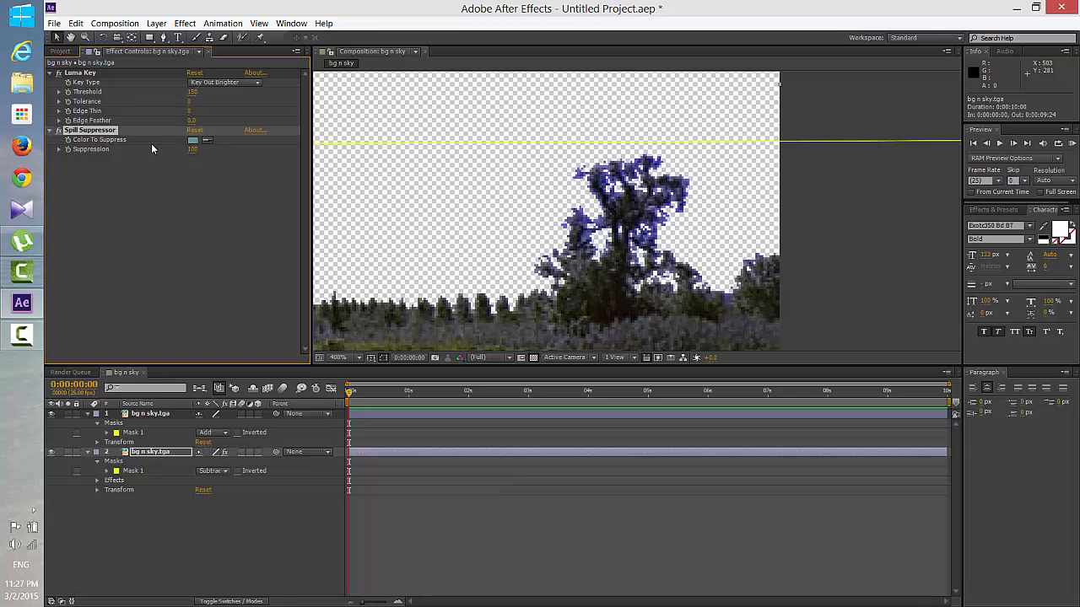
Set the Spill Suppressor's Color To Suppress to bright blue 0096FF on the lower bg n sky.tga layer.
click(194, 141)
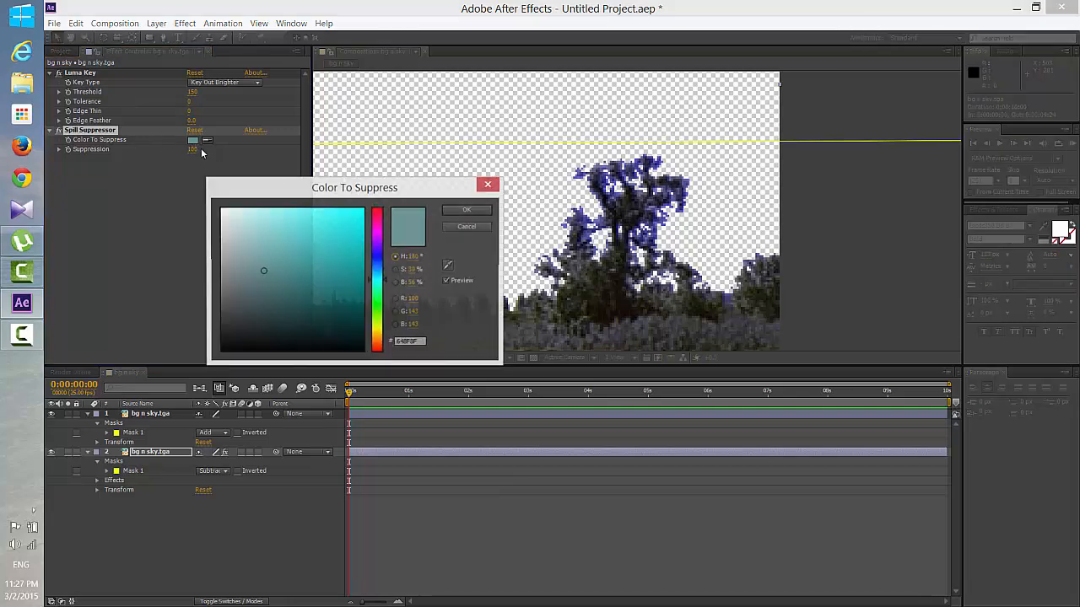
click(384, 258)
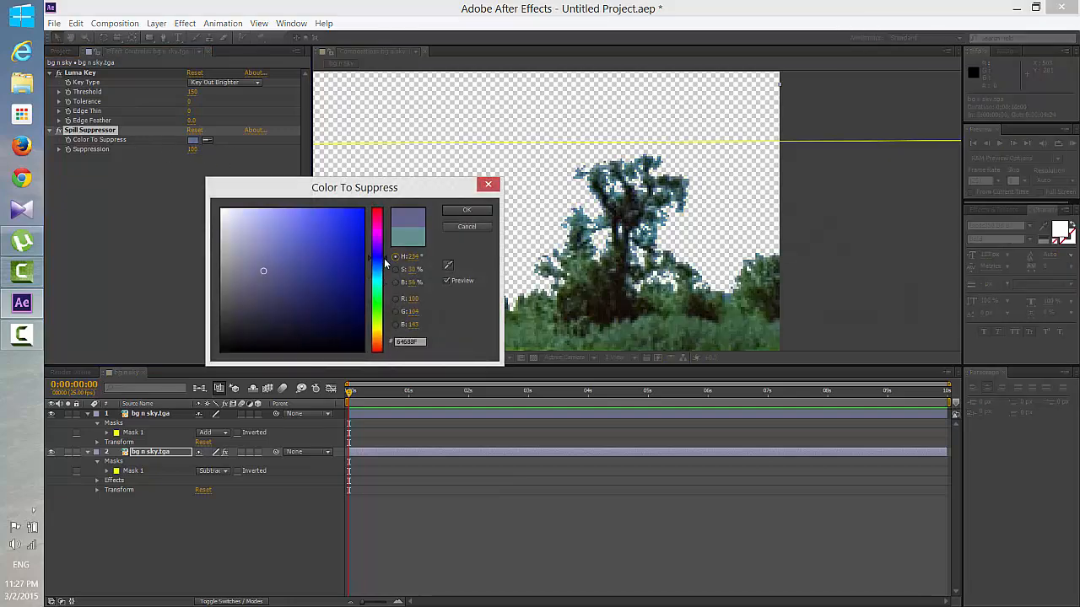
drag(385, 258, 384, 259)
drag(363, 217, 373, 200)
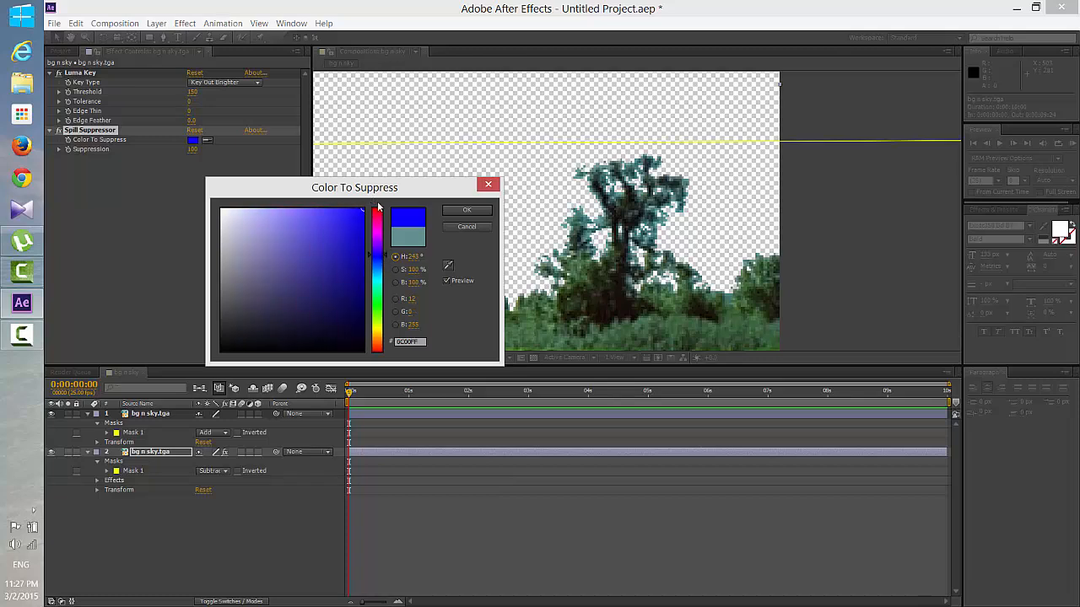
drag(385, 257, 385, 273)
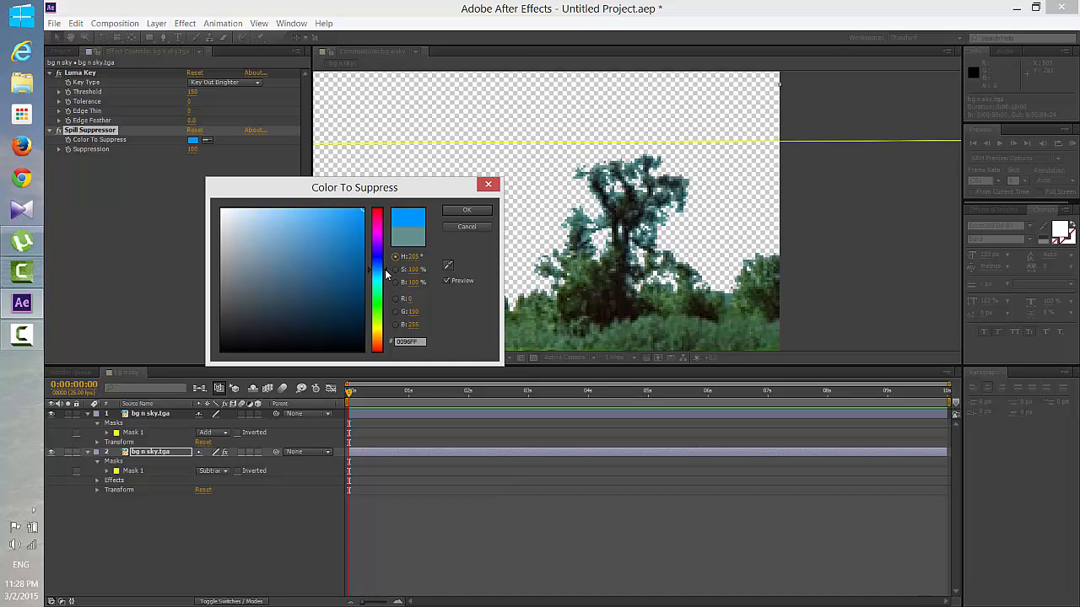
click(465, 210)
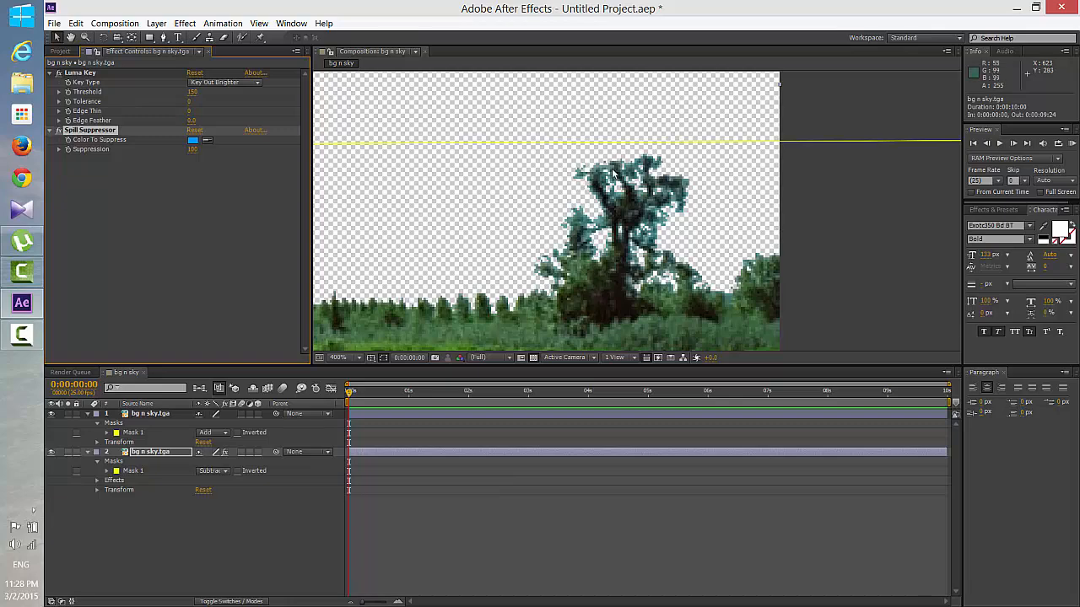
Hide the lower bg n sky.tga layer and set the upper layer's Mask 1 mode to None.
scroll(731, 220, down, 4)
drag(717, 237, 827, 225)
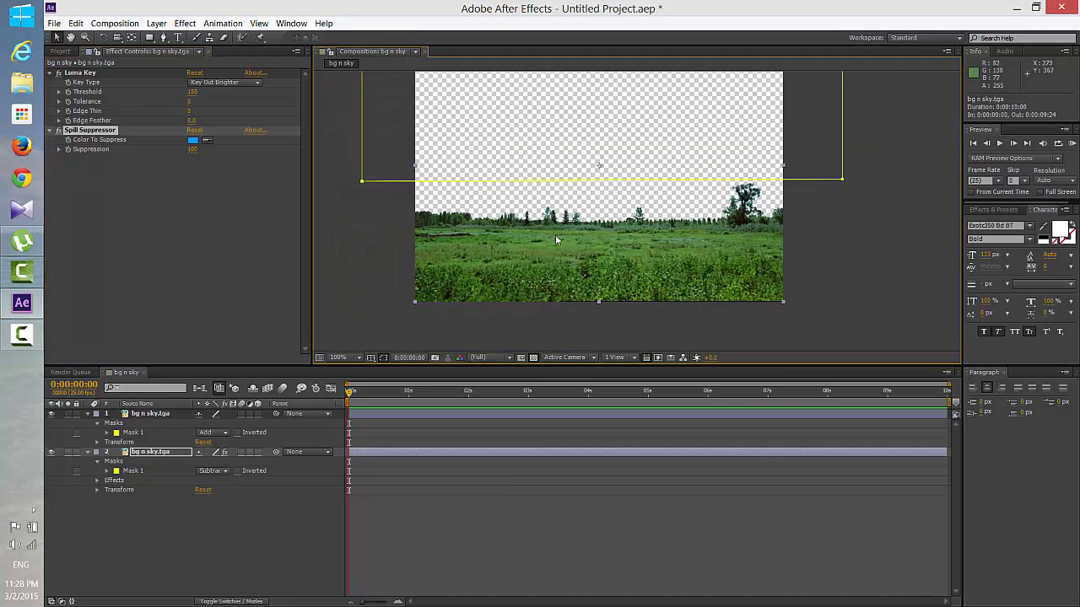
click(837, 253)
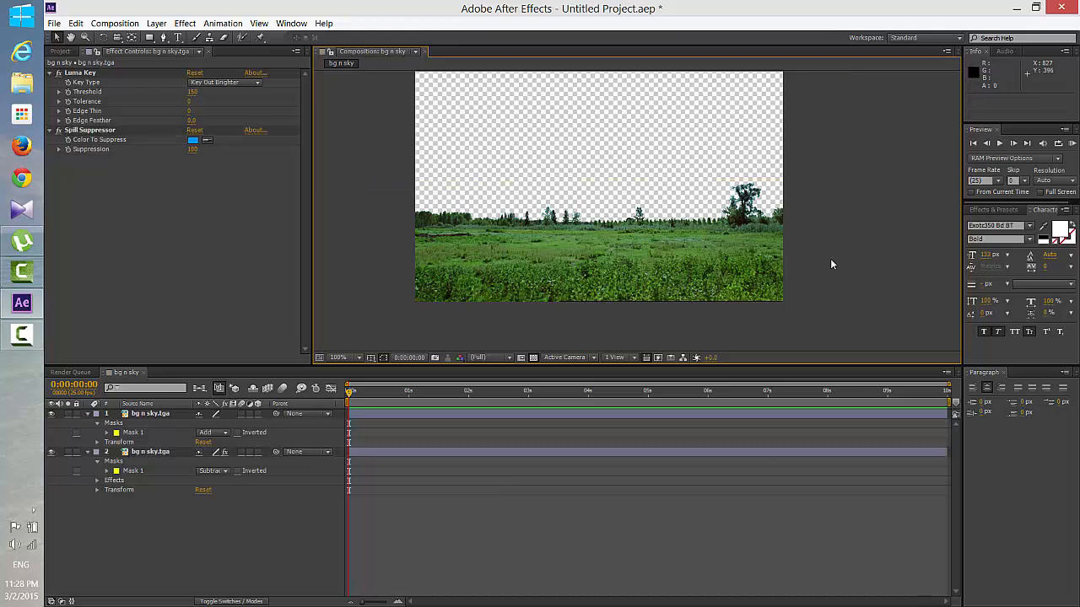
drag(784, 266, 791, 309)
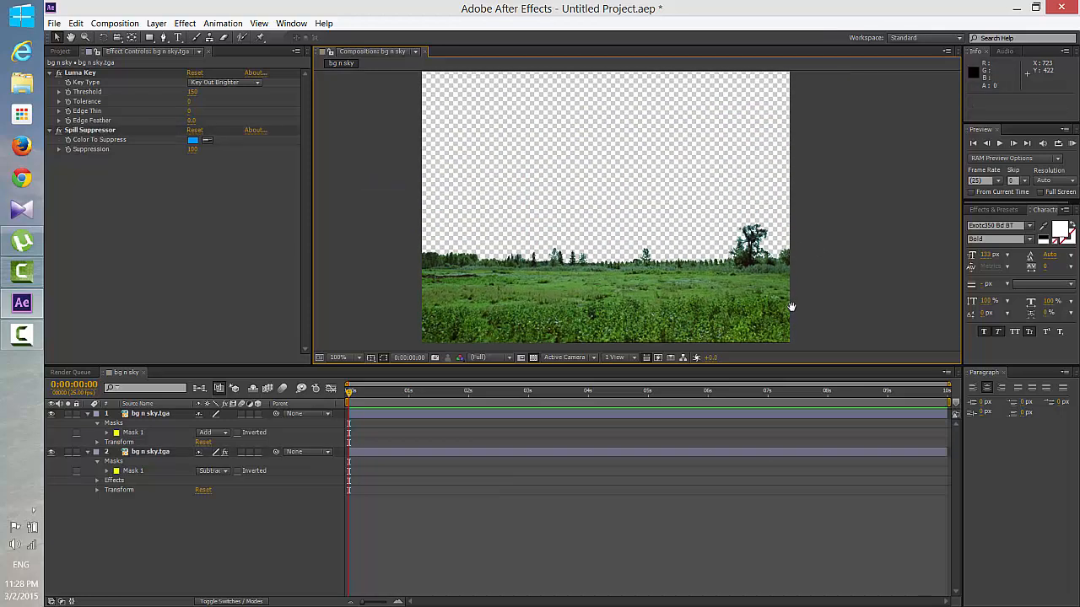
scroll(797, 305, down, 1)
scroll(777, 277, up, 1)
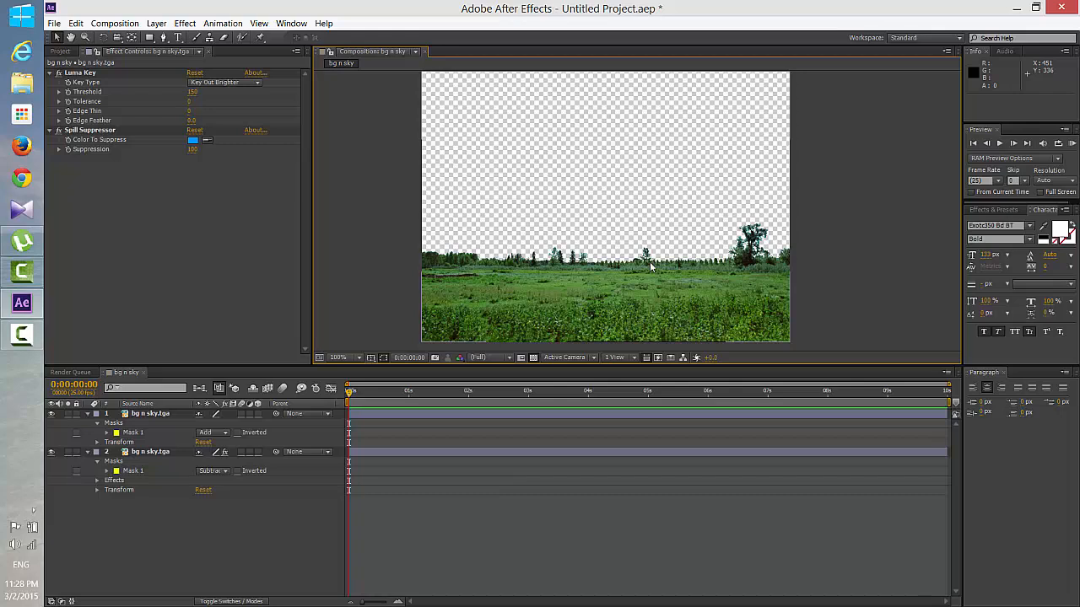
click(51, 453)
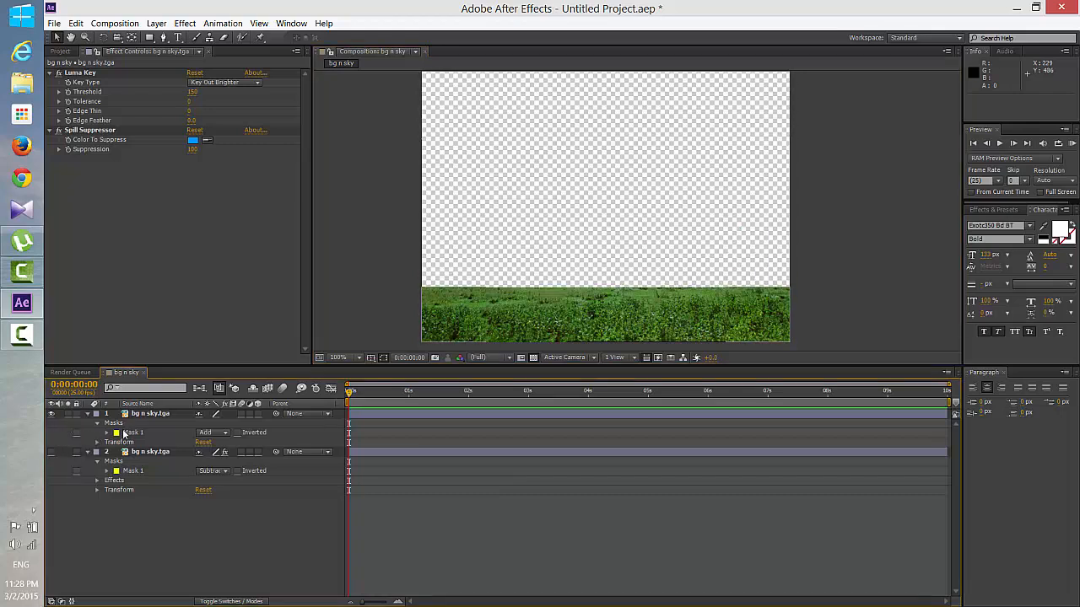
click(222, 432)
click(225, 447)
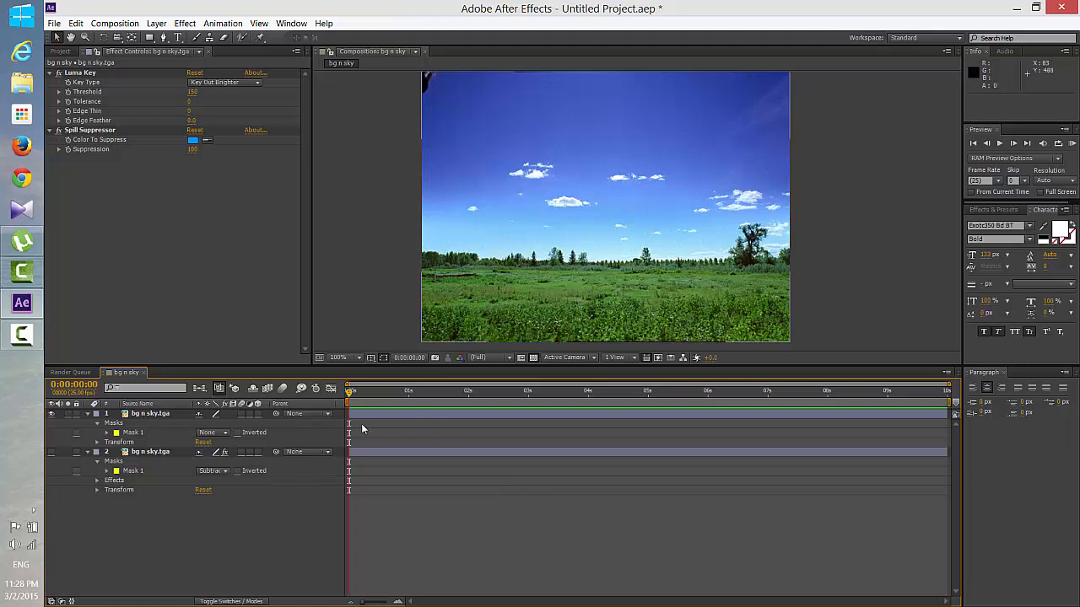
Create a white solid, 720 × 486 px, above the upper bg n sky.tga layer.
click(381, 413)
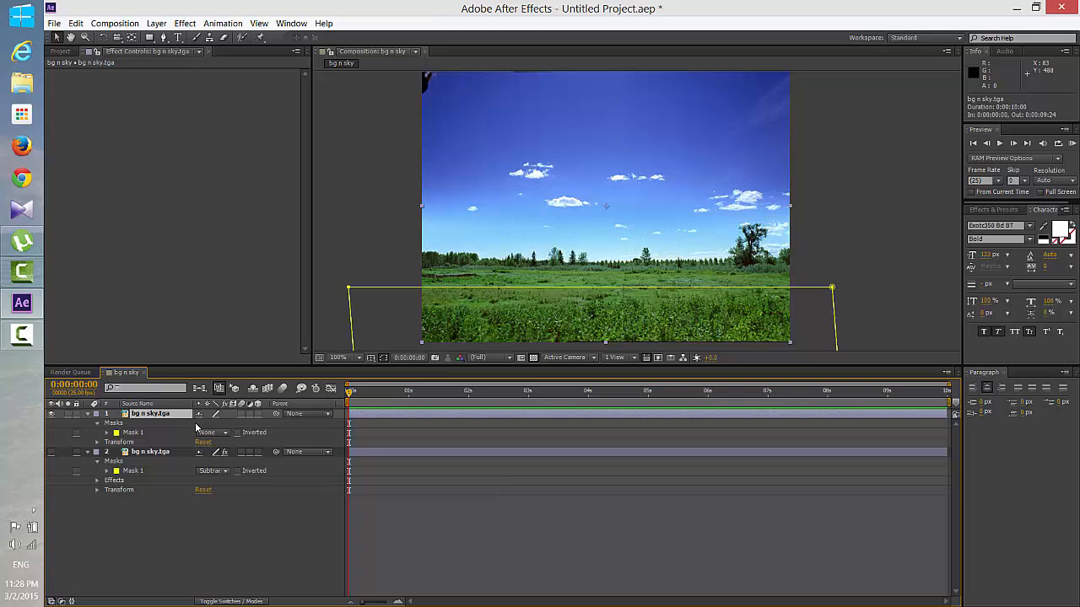
click(157, 23)
mouse_move(232, 40)
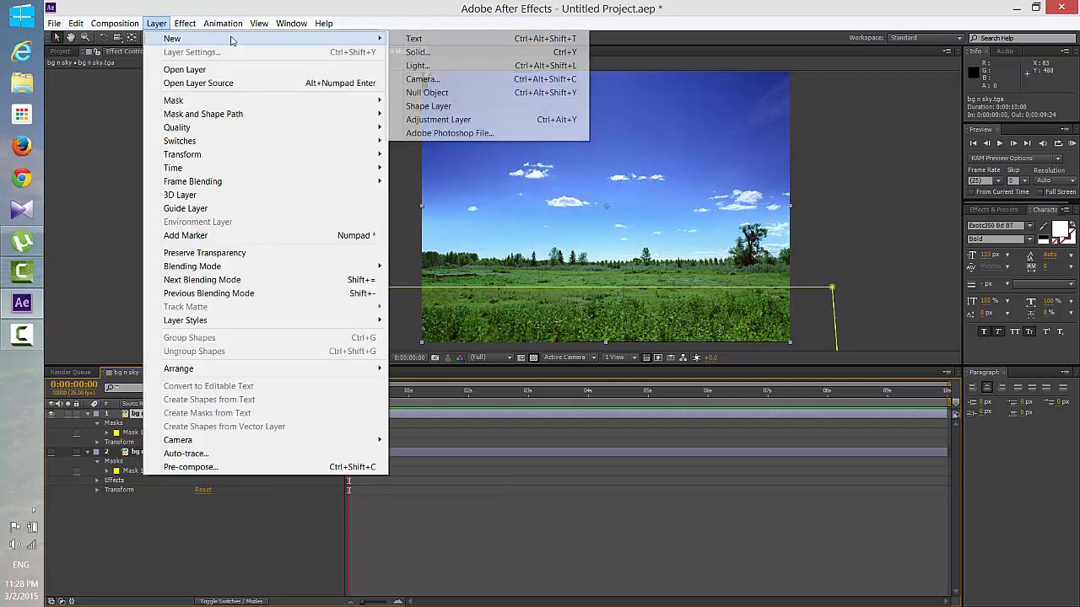
click(159, 24)
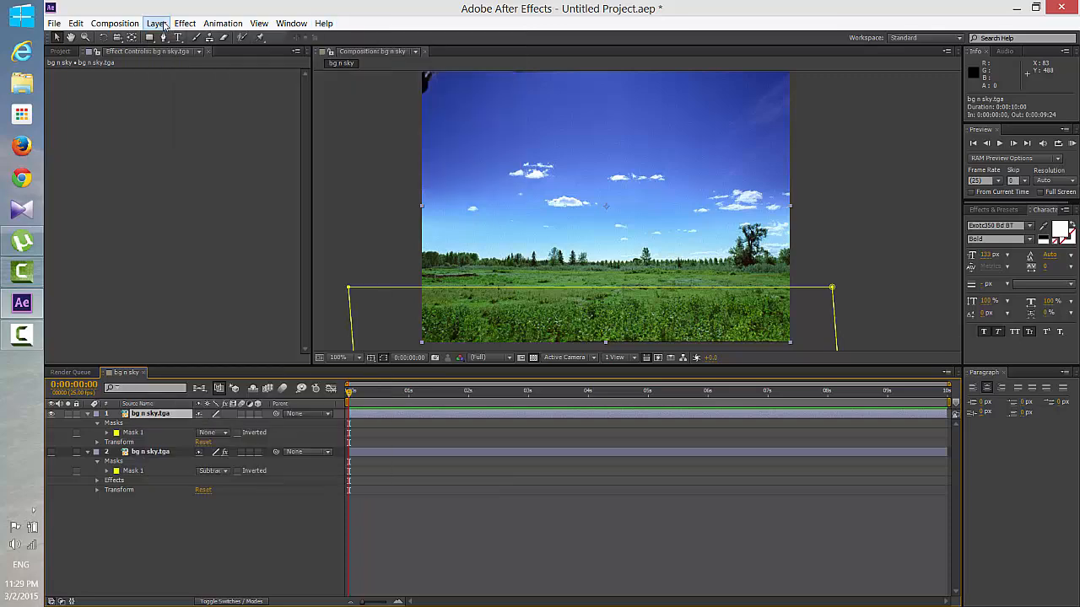
click(163, 23)
mouse_move(172, 38)
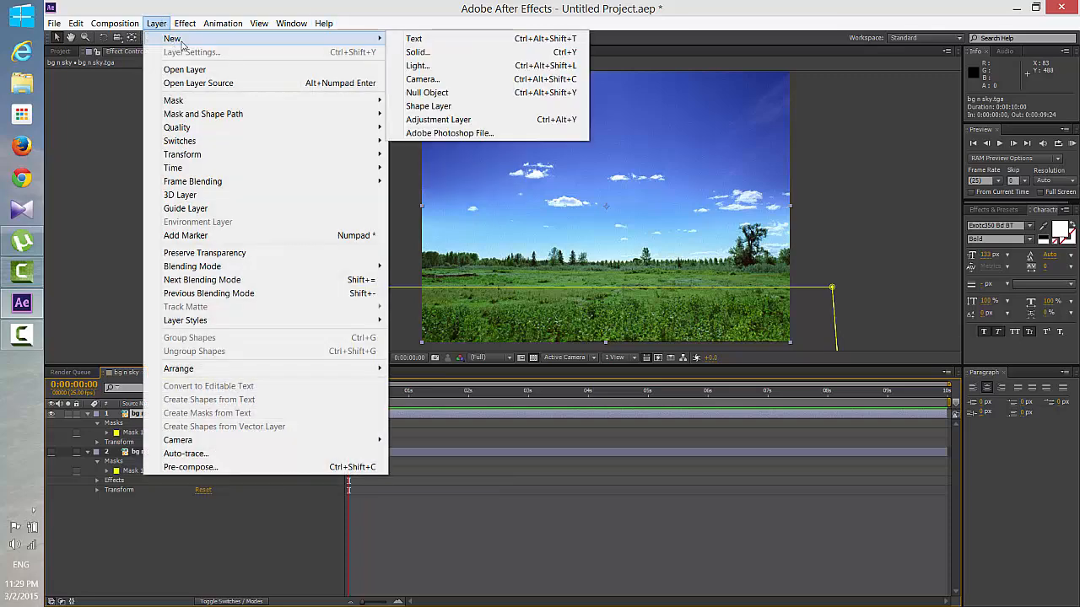
click(487, 52)
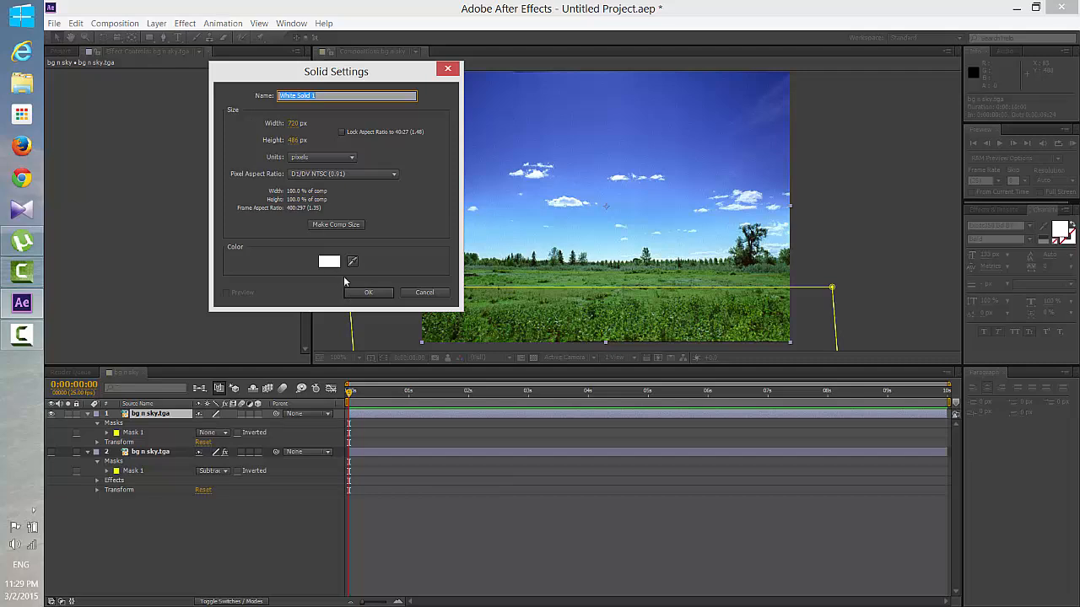
click(365, 293)
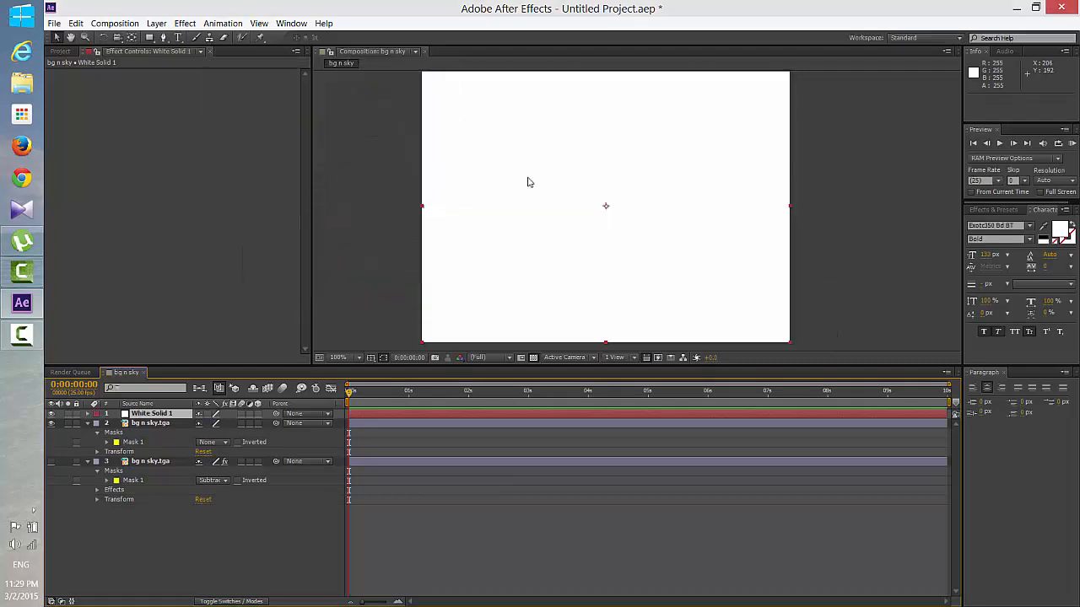
Move the white solid aside to uncover part of the original sky and apply the Ramp effect to it.
drag(542, 177, 678, 183)
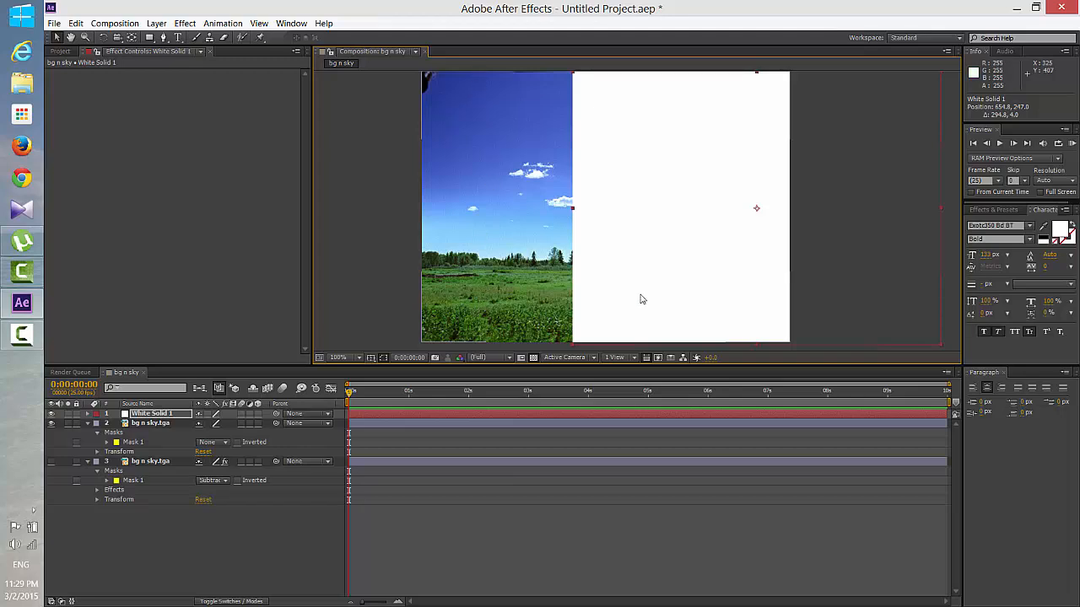
click(176, 25)
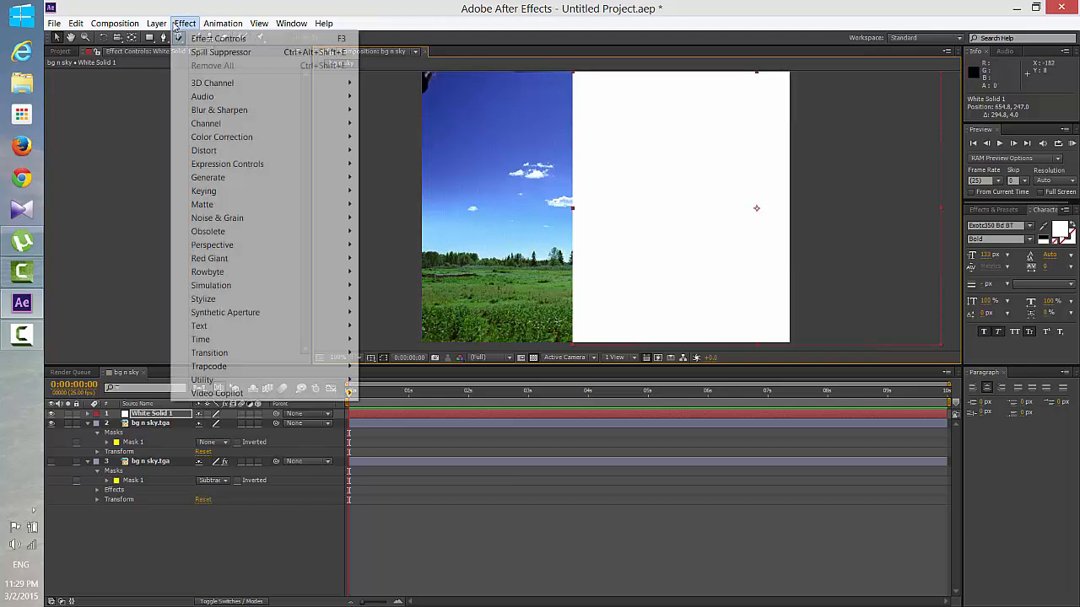
mouse_move(211, 180)
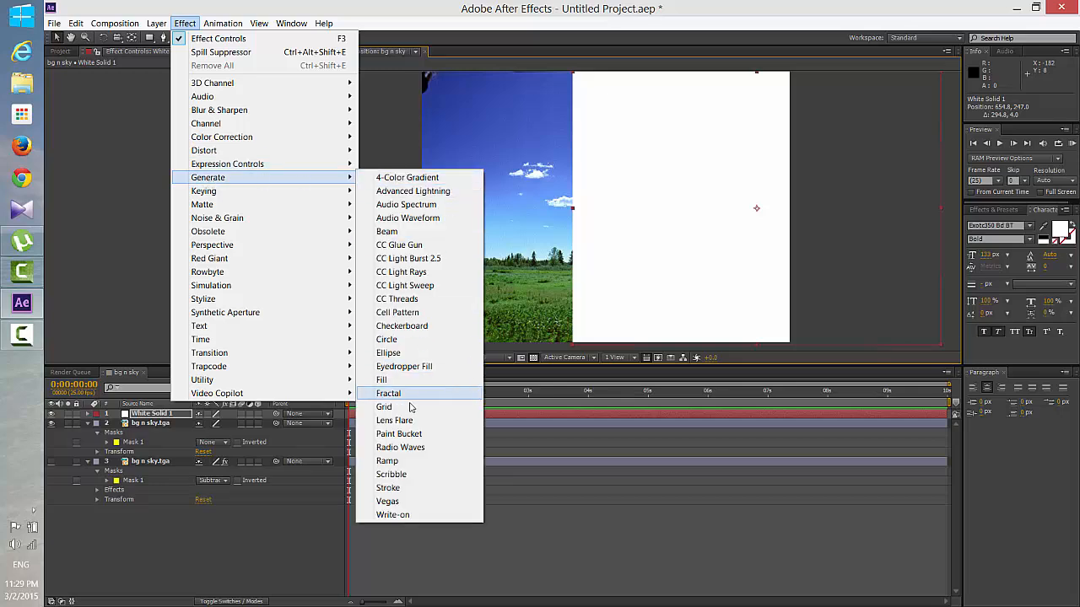
click(399, 460)
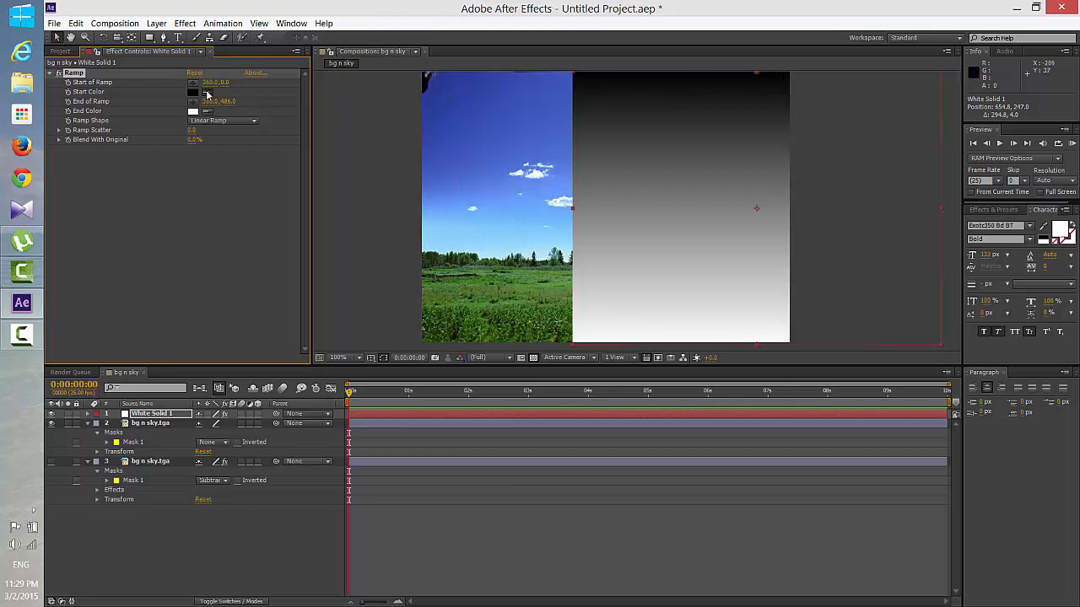
Sample the Ramp's Start Color from the deep blue upper edge of the original sky and its End Color from the pale sky just above the treeline.
click(452, 68)
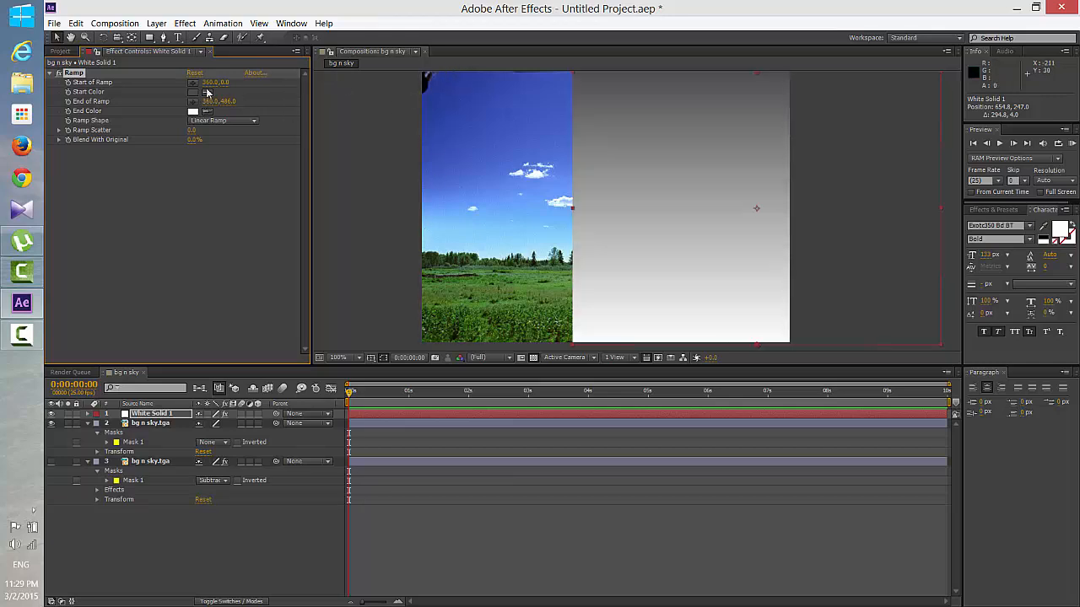
click(206, 93)
click(452, 73)
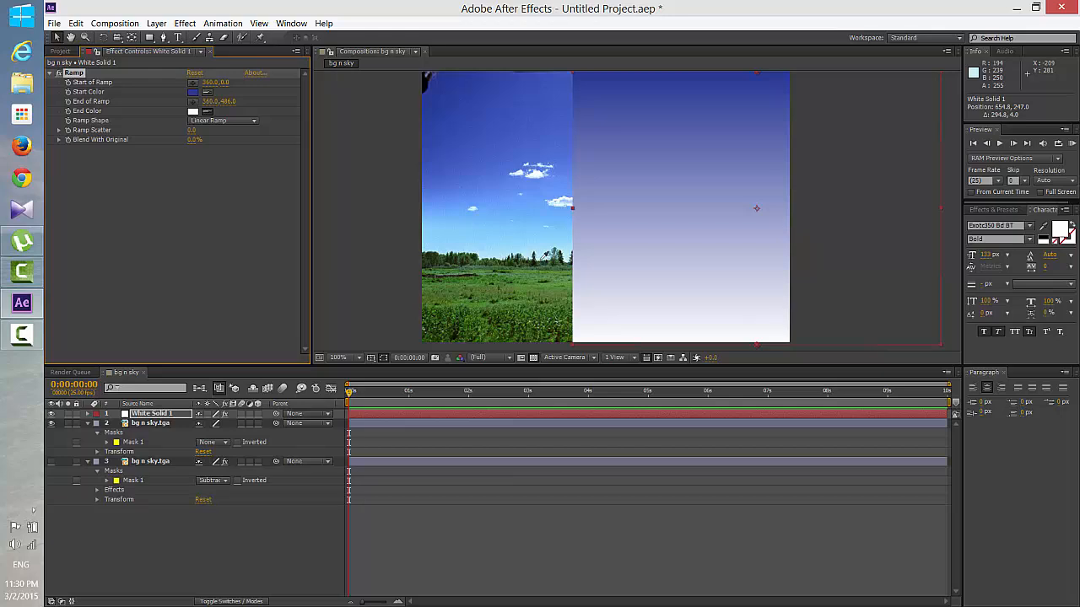
click(542, 263)
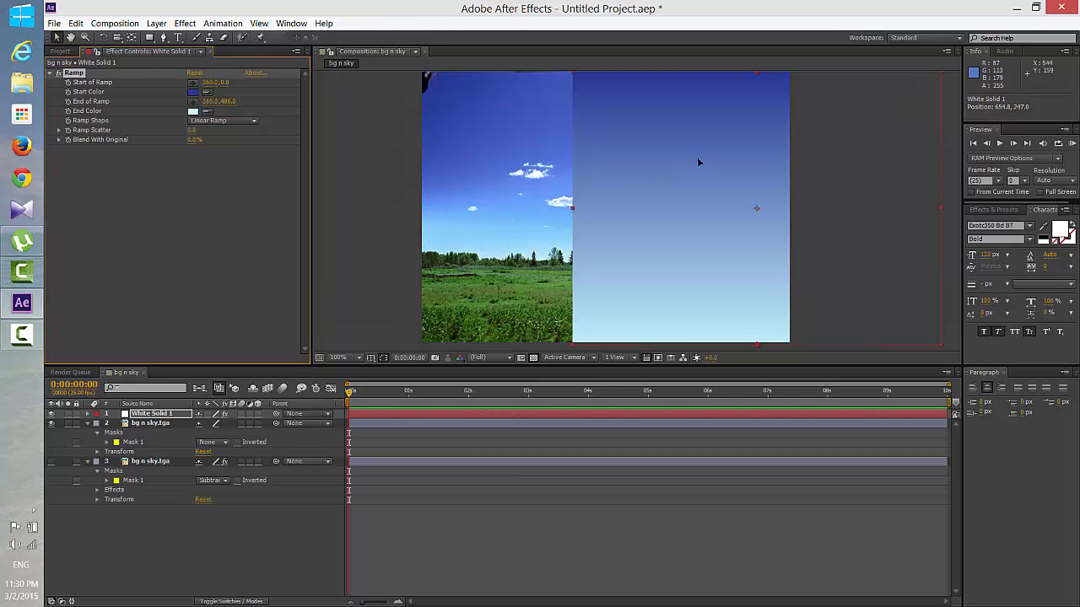
Shift the solid back over the landscape and place the Start of Ramp at about 352, -3 and the End of Ramp at about 375, 479.
drag(697, 162, 589, 157)
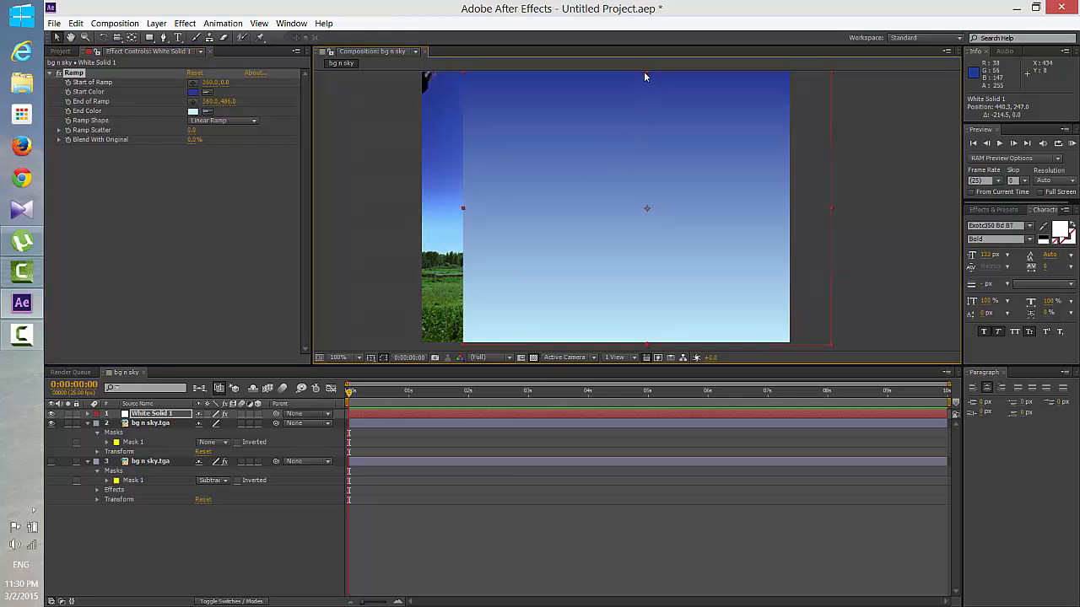
drag(648, 75, 644, 94)
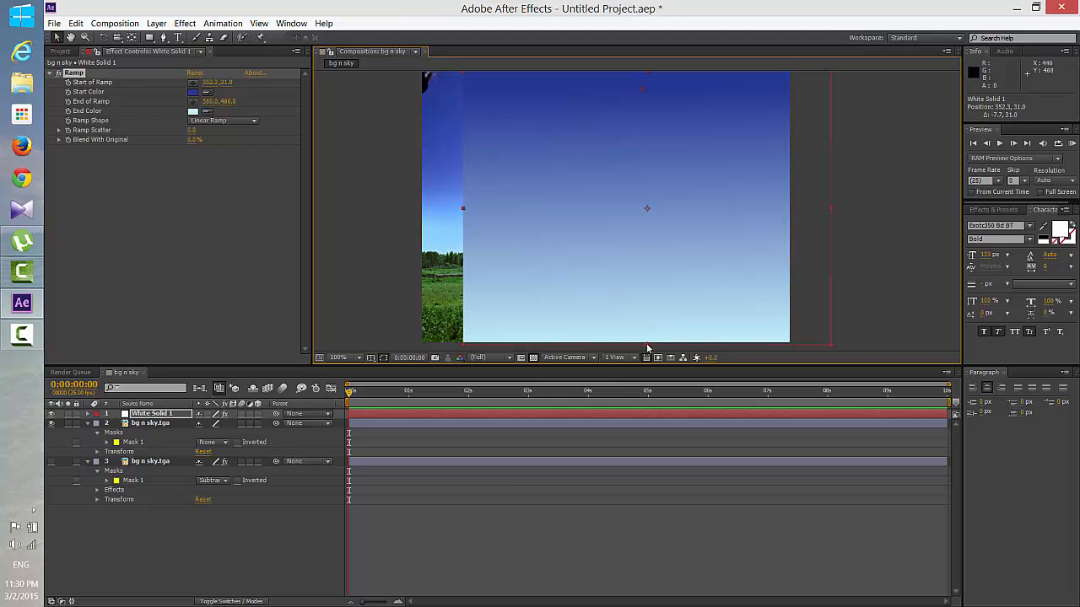
mouse_move(647, 345)
mouse_down()
mouse_move(650, 313)
mouse_move(654, 341)
mouse_up()
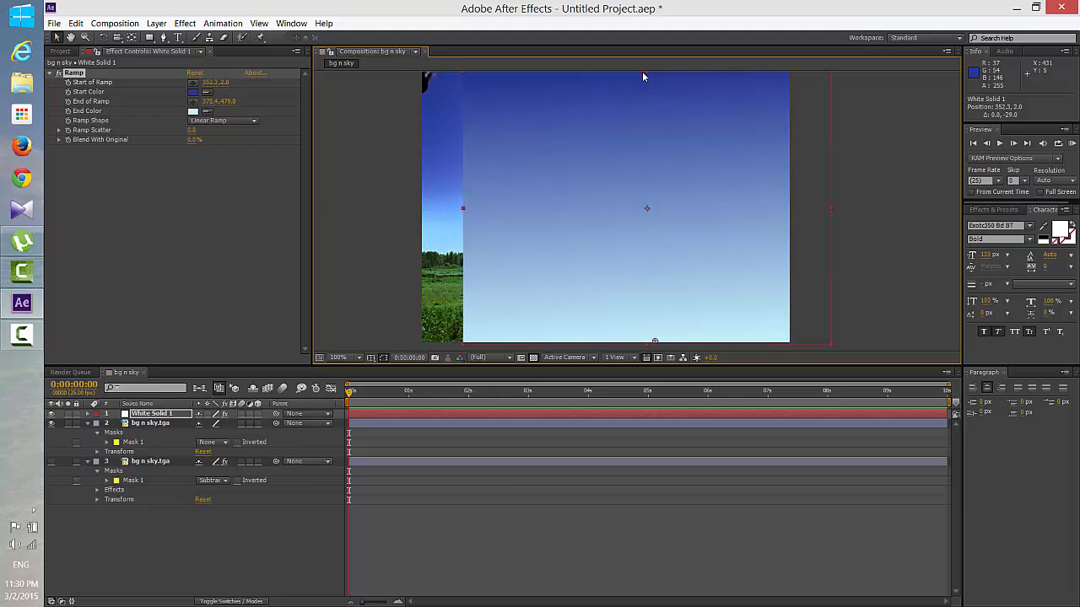
drag(643, 75, 643, 73)
Move the gradient solid further over the landscape and fit it to the composition.
drag(653, 177, 595, 177)
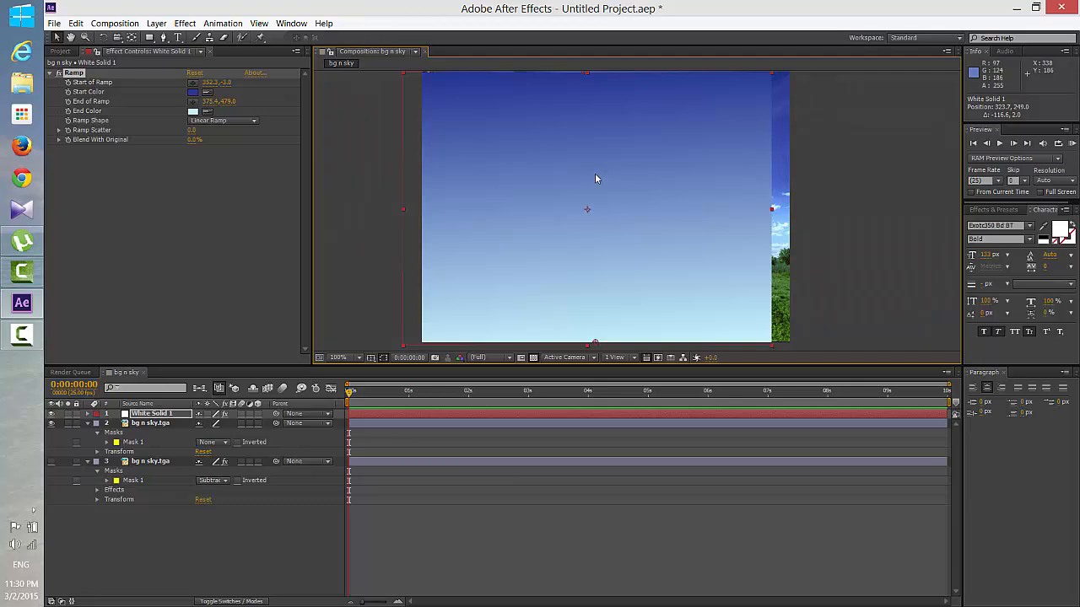
right_click(595, 175)
mouse_move(645, 208)
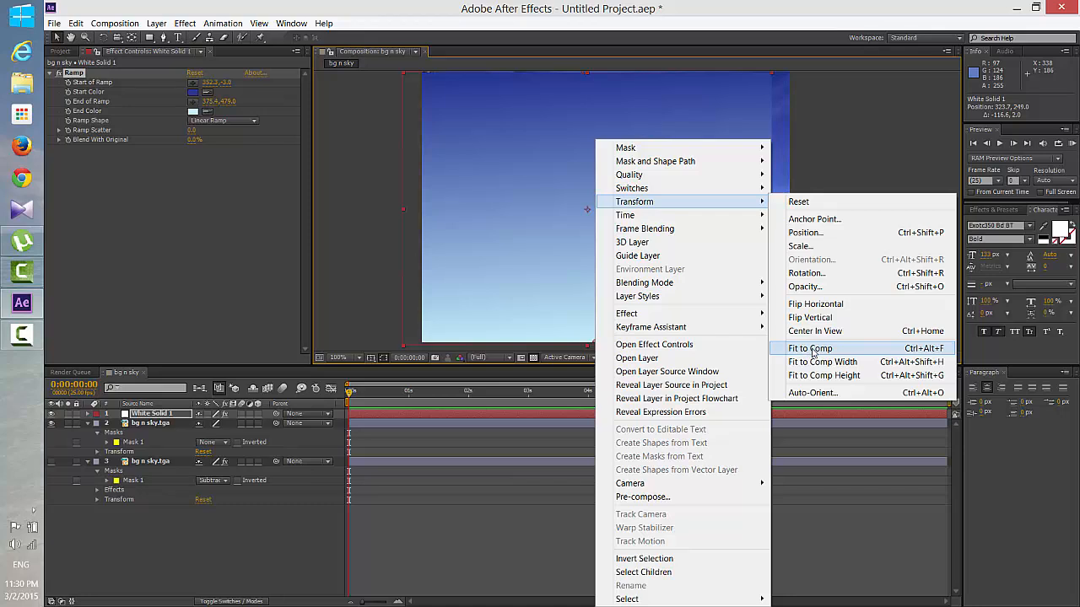
click(813, 349)
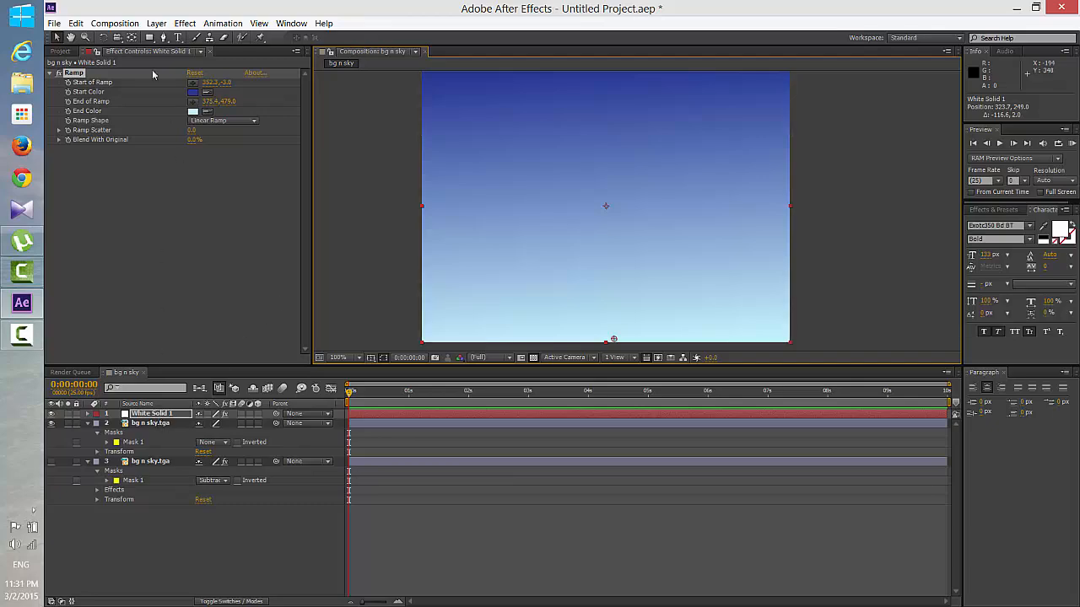
Pre-compose the gradient solid as White Solid 1 Comp 1, moving all attributes into the new composition.
click(156, 24)
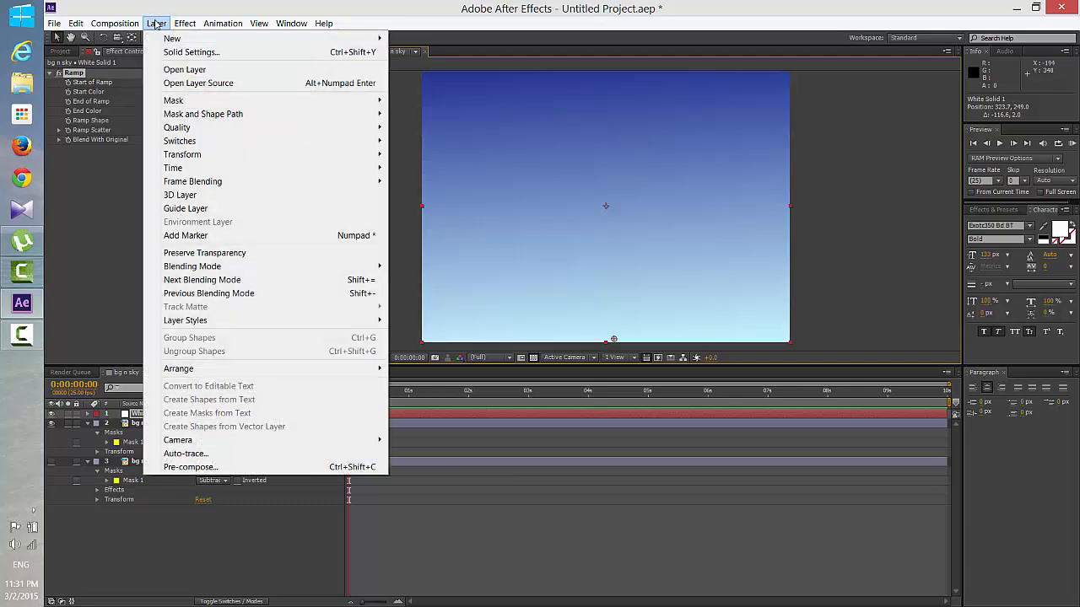
click(193, 469)
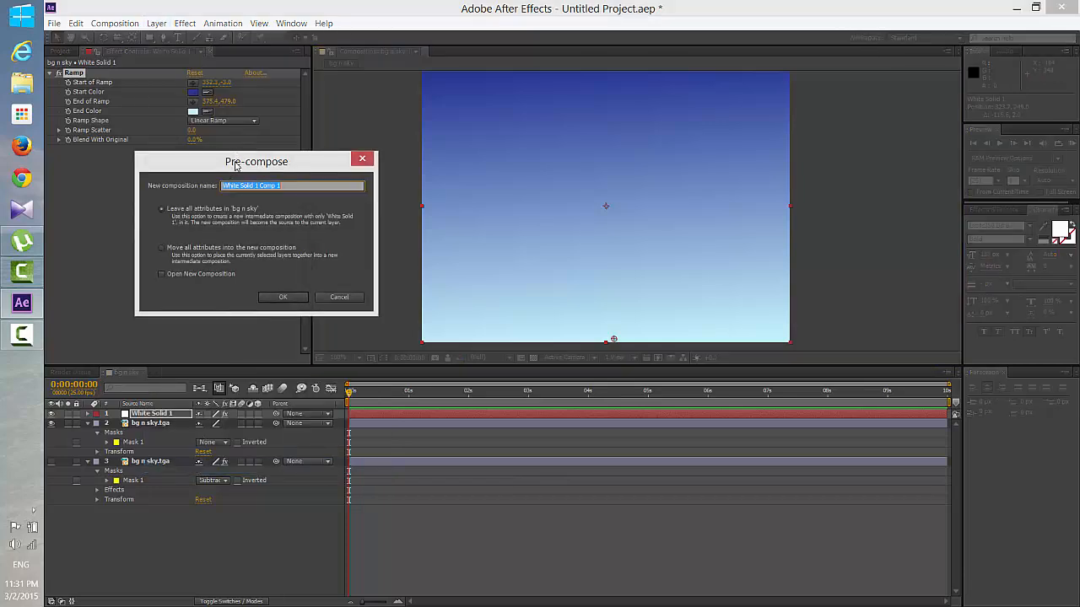
drag(236, 166, 439, 132)
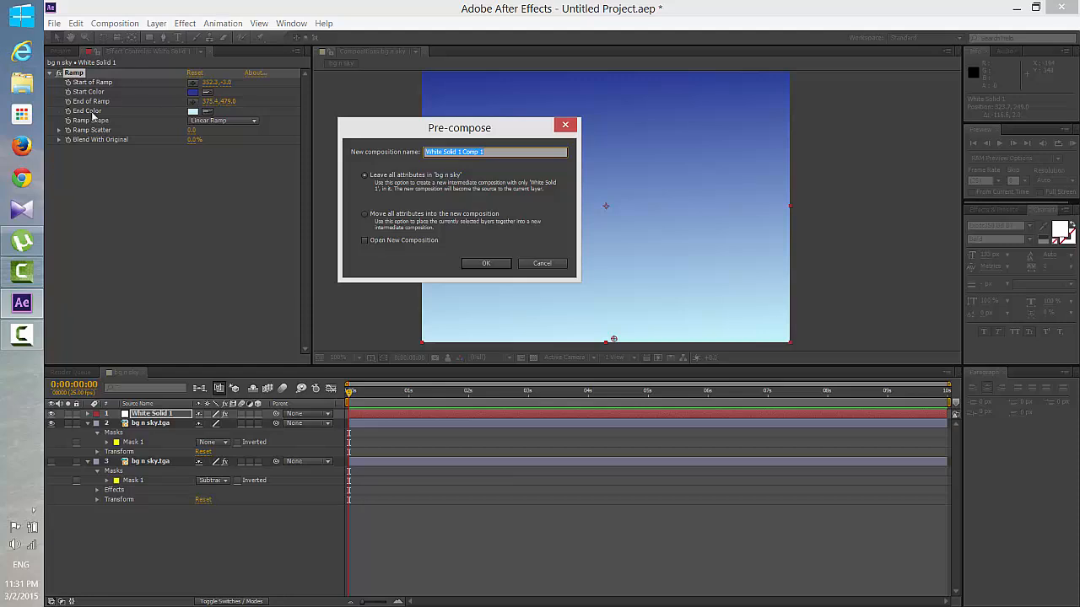
click(366, 215)
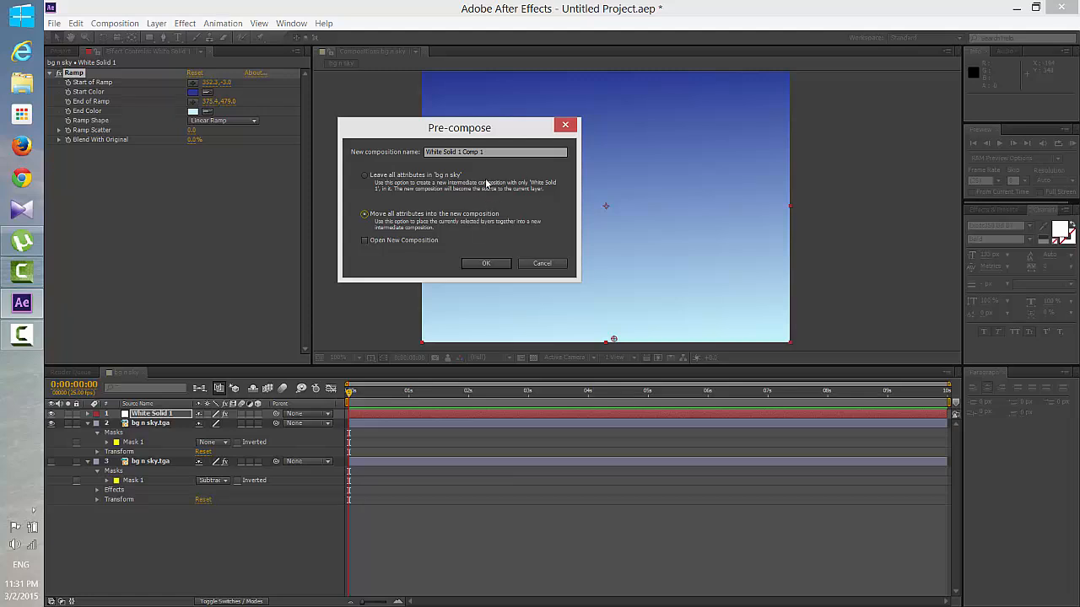
click(487, 265)
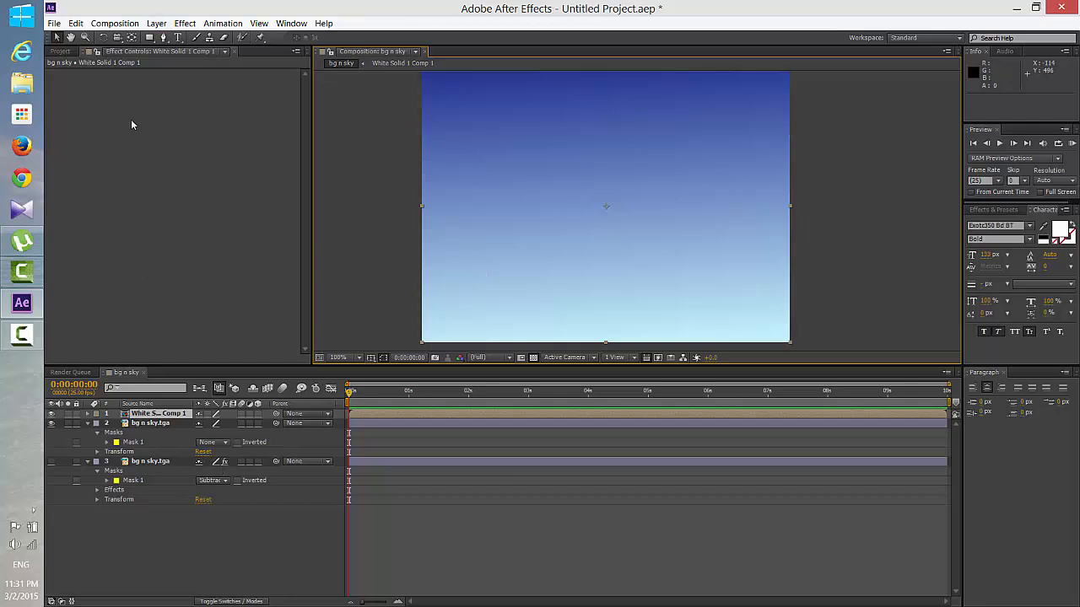
Open the White Solid 1 Comp 1 composition and apply the Fractal Noise effect to its White Solid 1 layer.
double_click(158, 414)
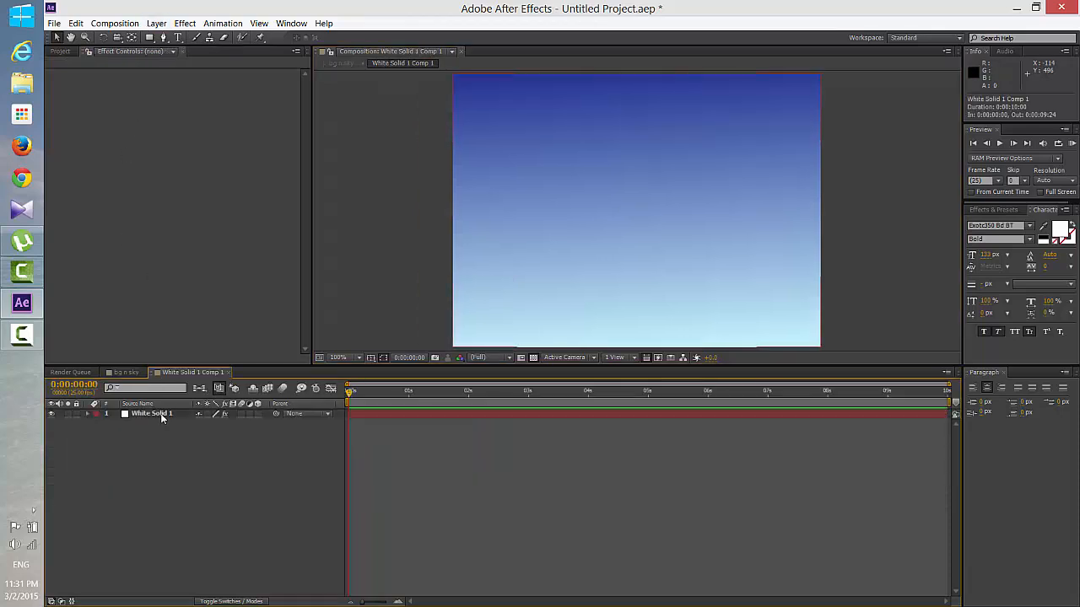
click(173, 413)
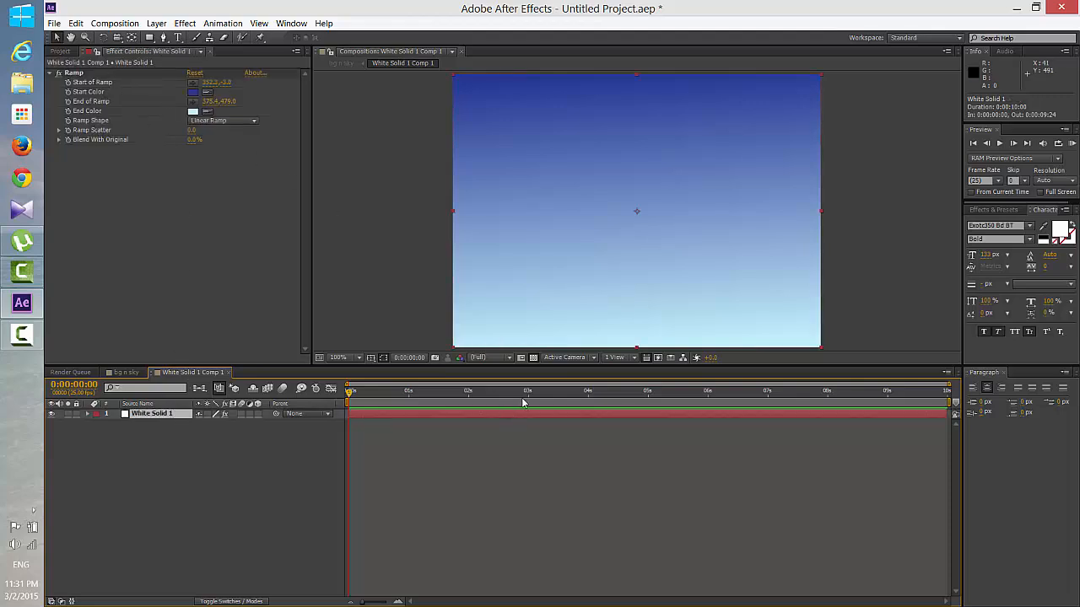
click(51, 414)
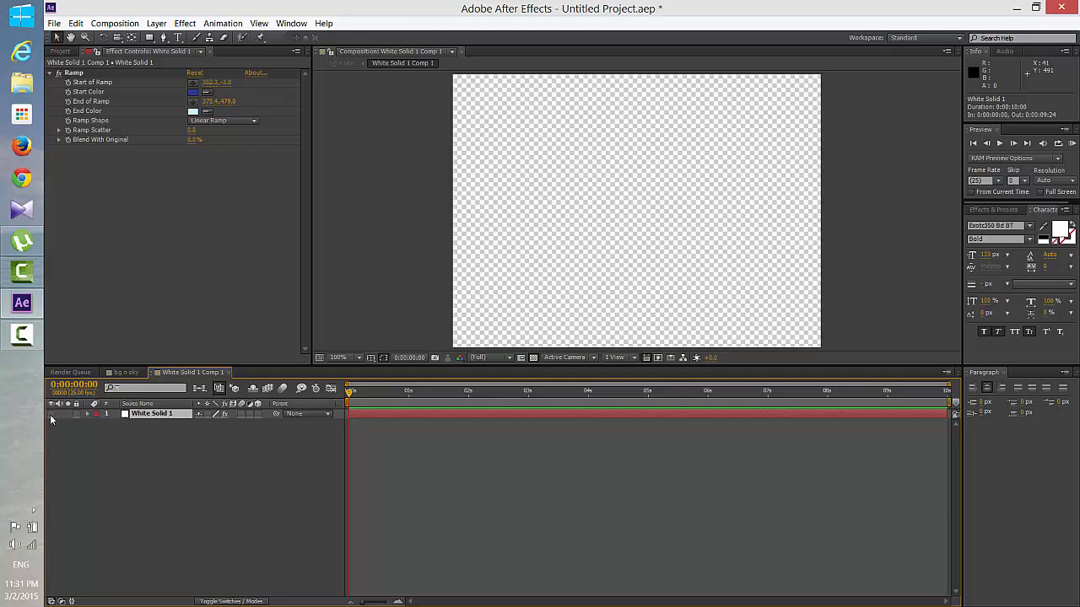
click(52, 415)
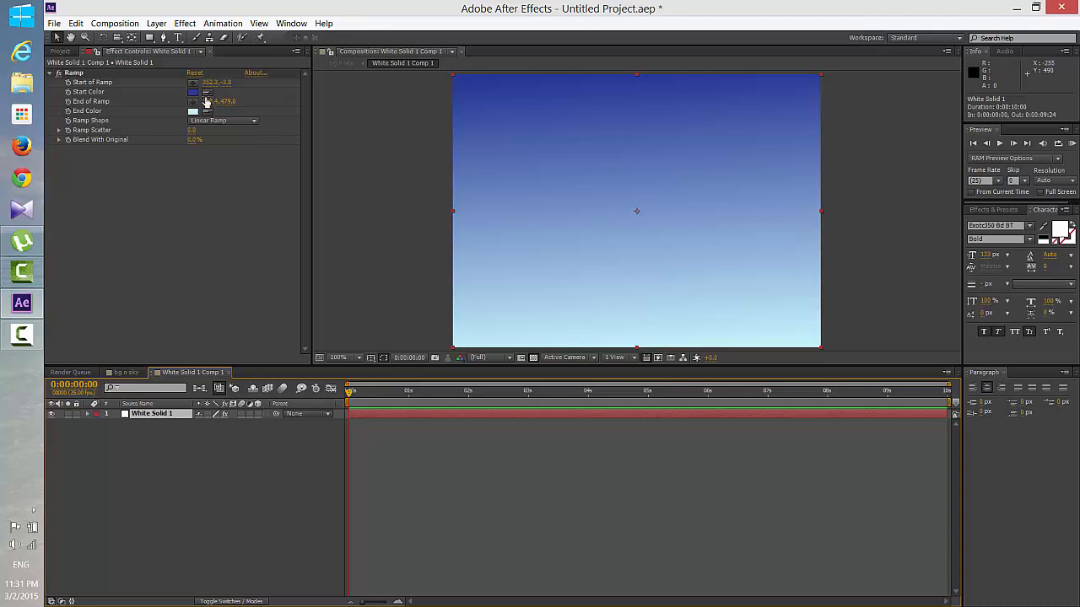
click(157, 23)
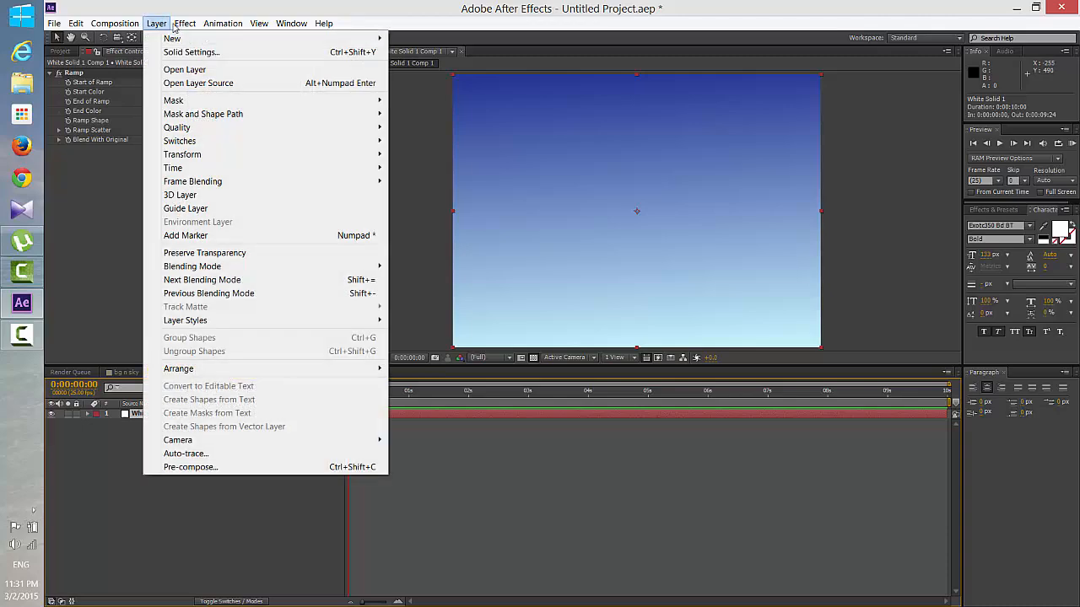
mouse_move(184, 23)
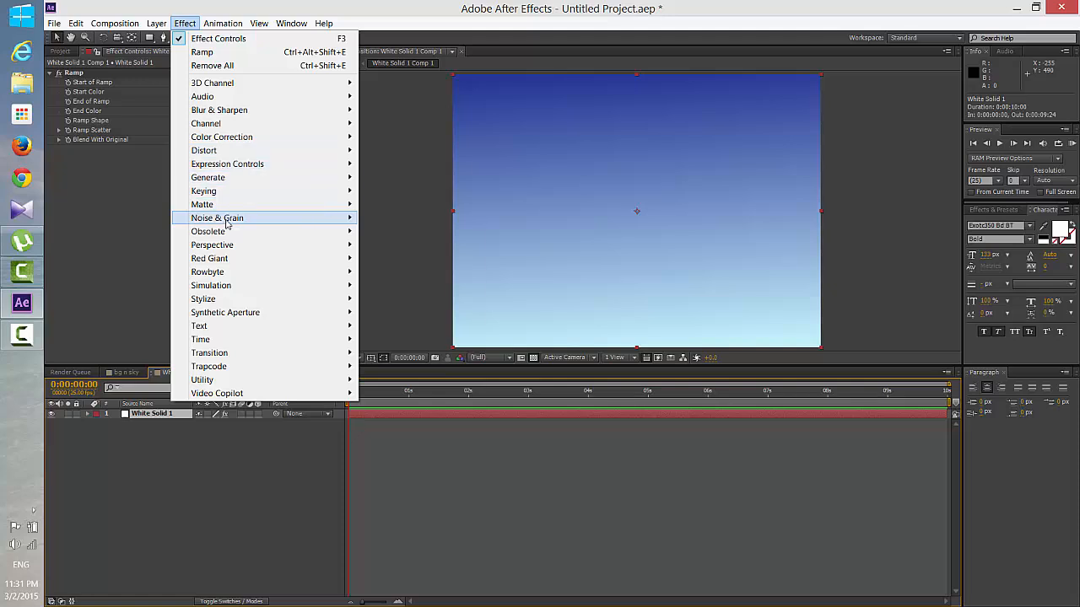
mouse_move(226, 221)
click(400, 245)
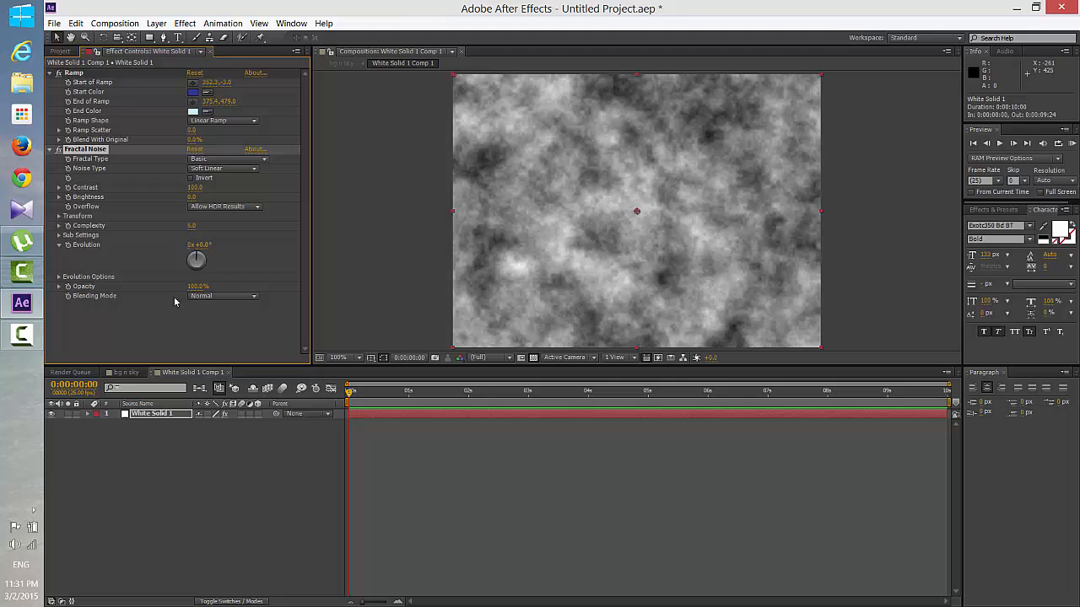
Try the Add blending mode on the Fractal Noise, settle on None, and set Contrast to 444 and Brightness to -95.
click(251, 298)
click(216, 340)
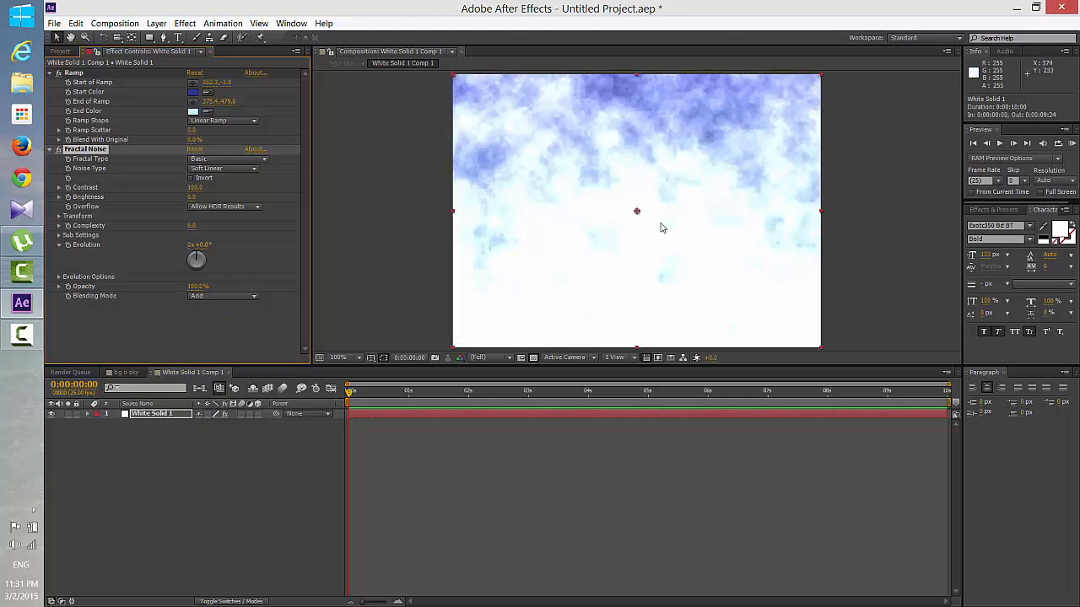
click(226, 296)
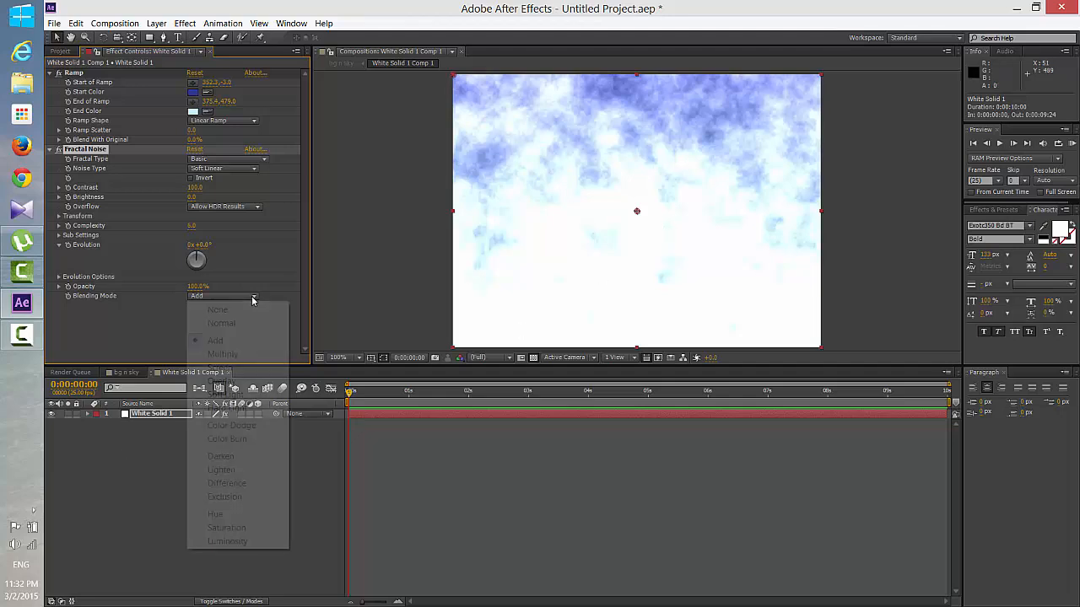
click(235, 311)
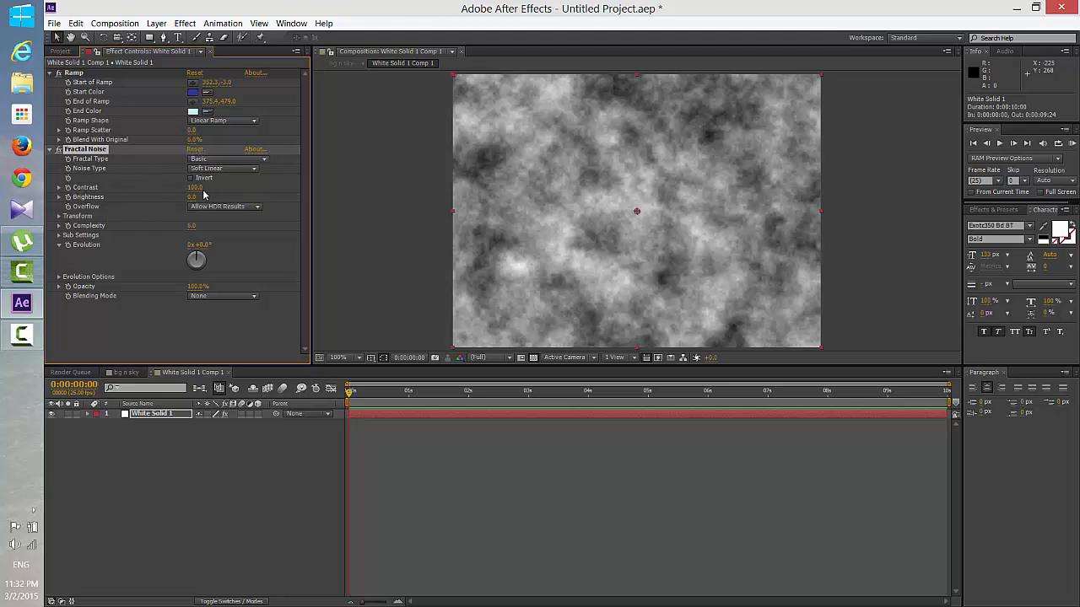
drag(221, 189, 392, 190)
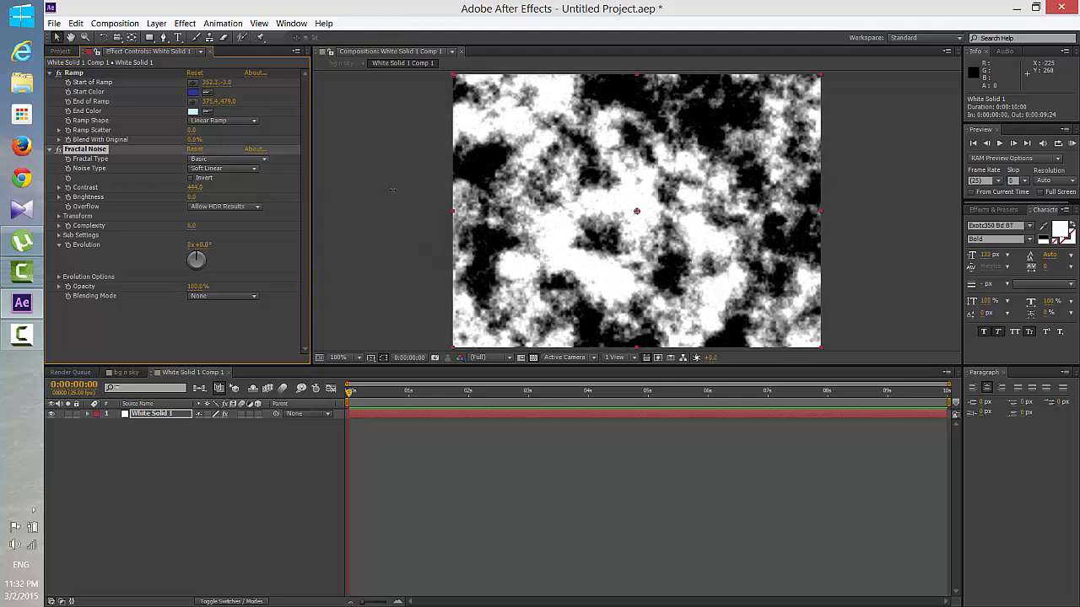
drag(193, 199, 140, 204)
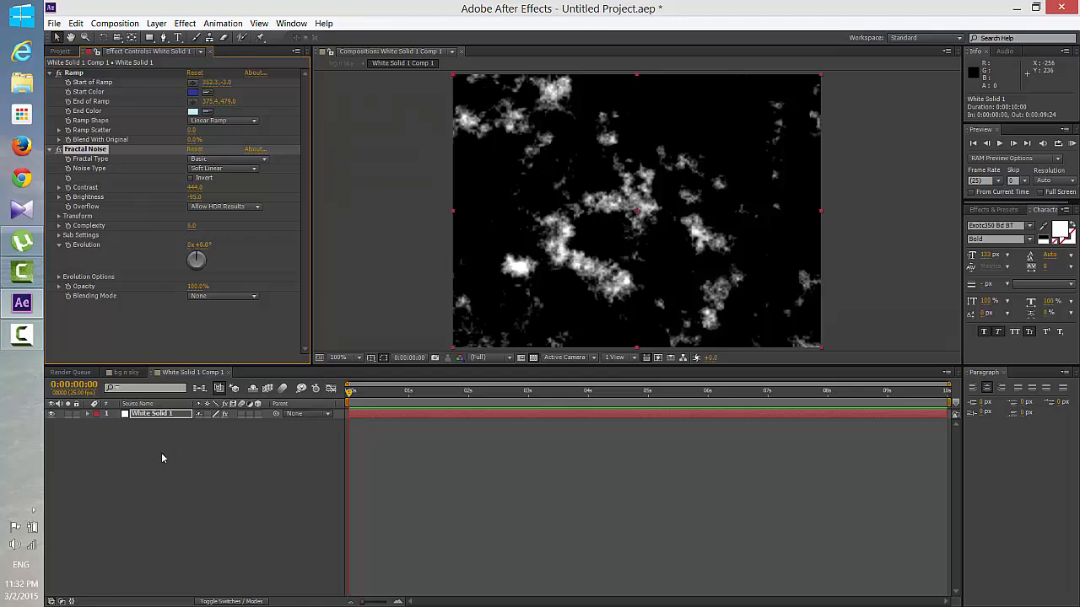
Hide the White Solid 1 Comp 1 layer in bg n sky to compare the original clouds with the noise pattern.
click(126, 372)
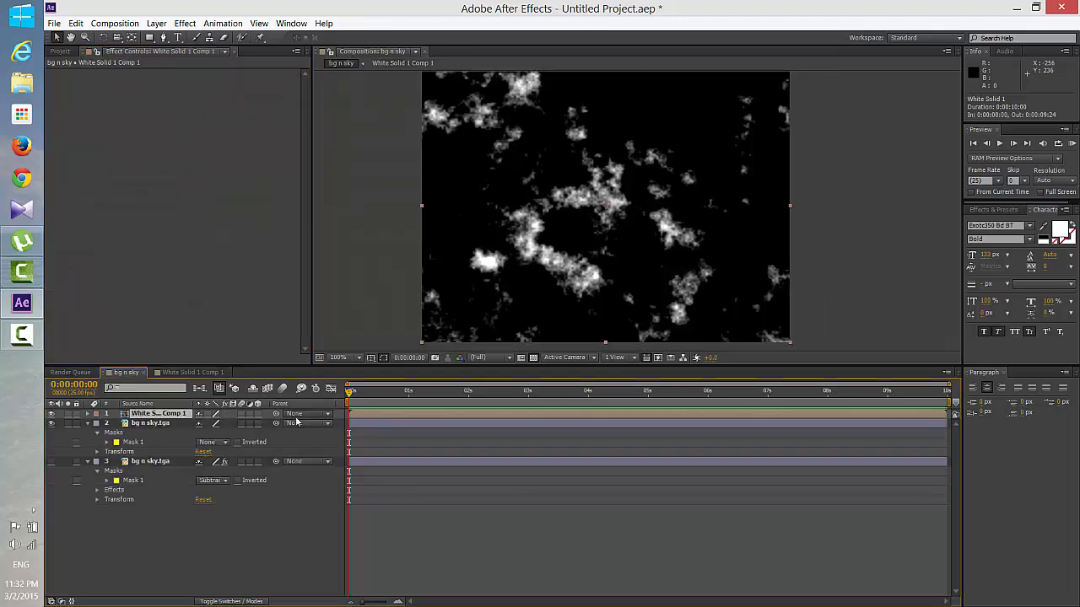
click(51, 413)
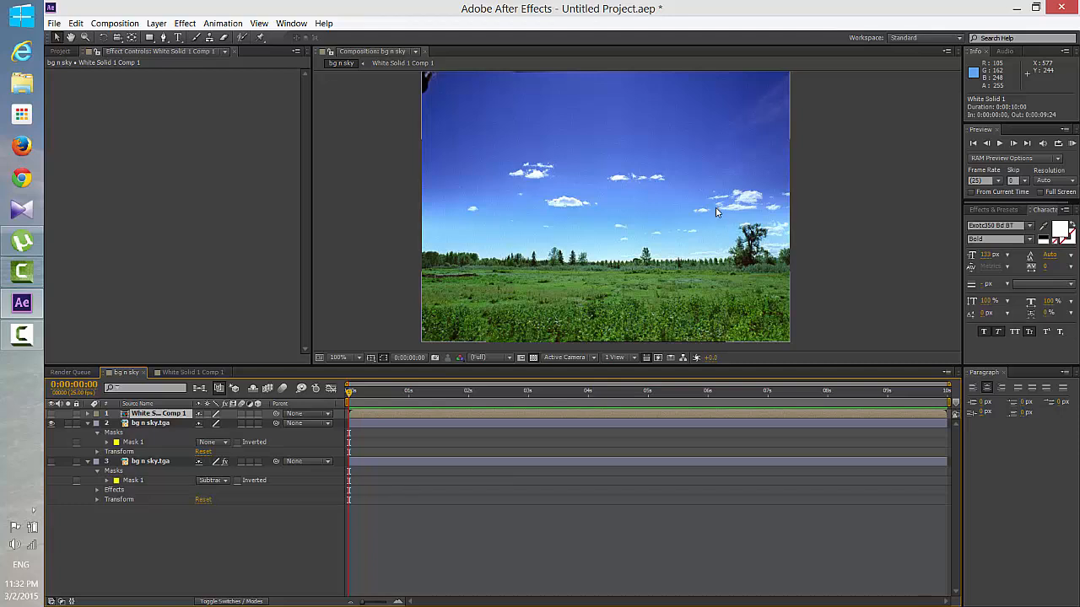
click(192, 372)
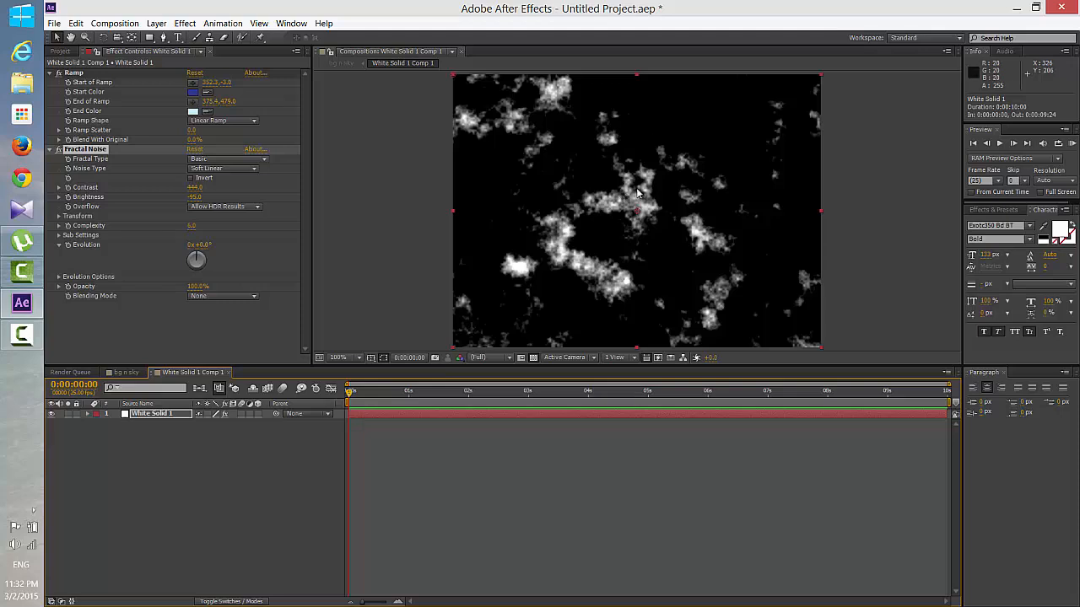
Turn off Uniform Scaling in the Fractal Noise transform and set Scale Width to about 101.5 and Scale Height to about 37.6.
click(59, 216)
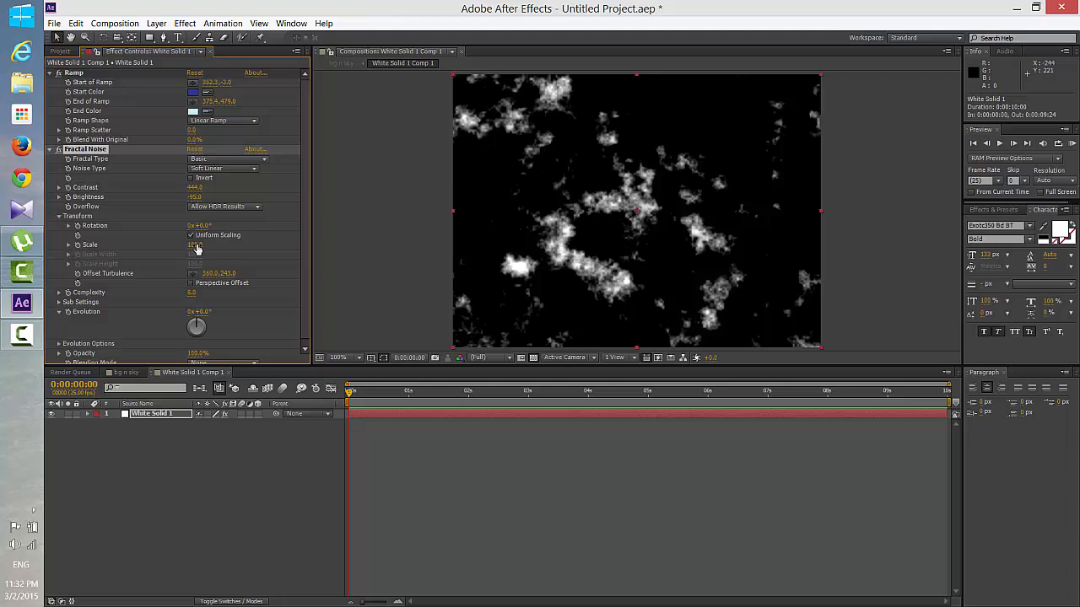
click(127, 371)
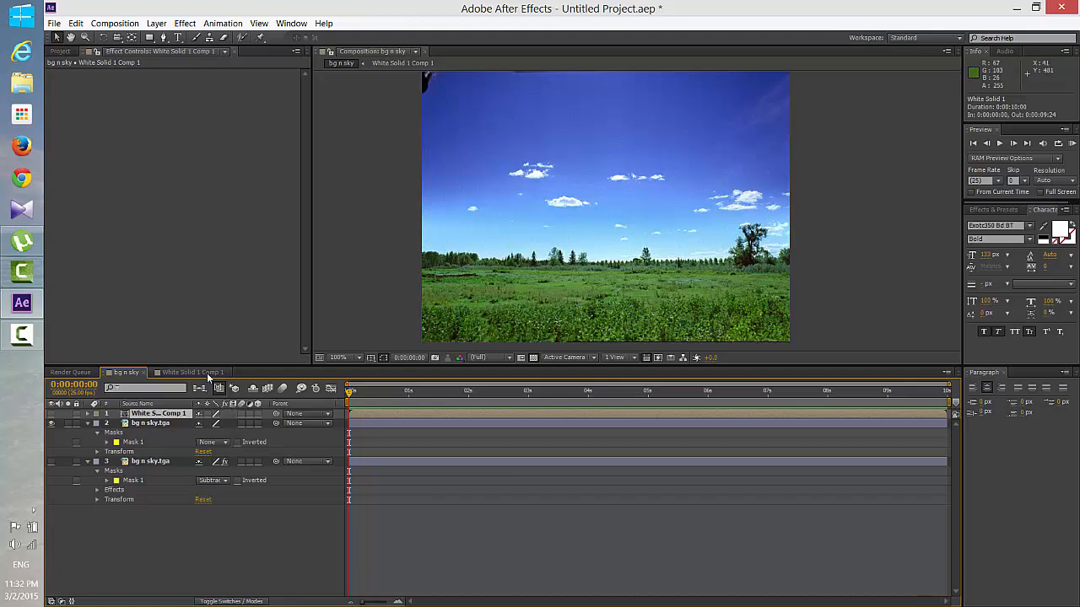
click(207, 372)
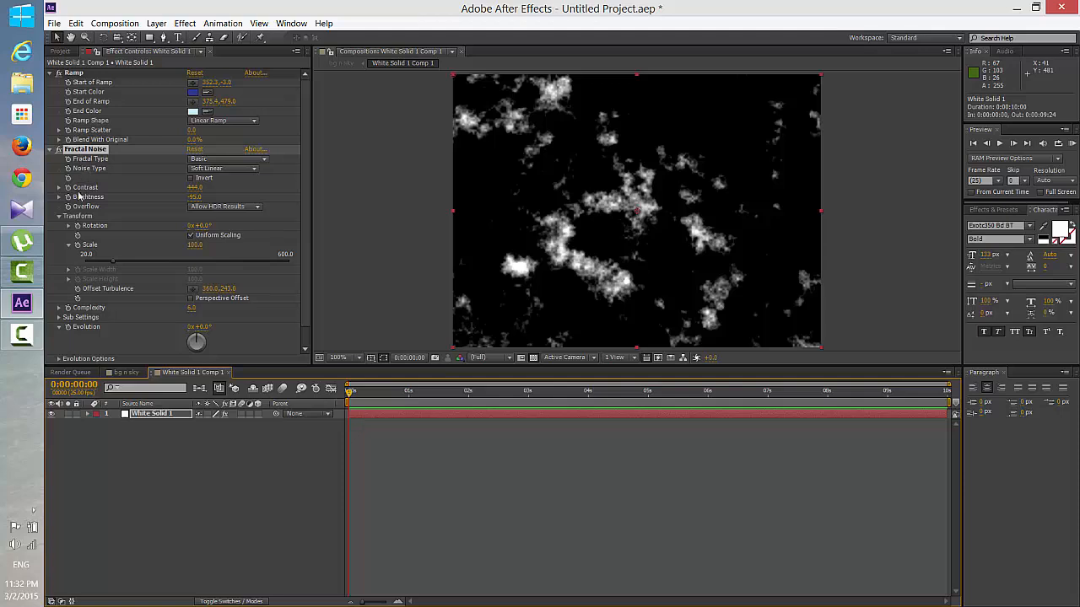
click(191, 236)
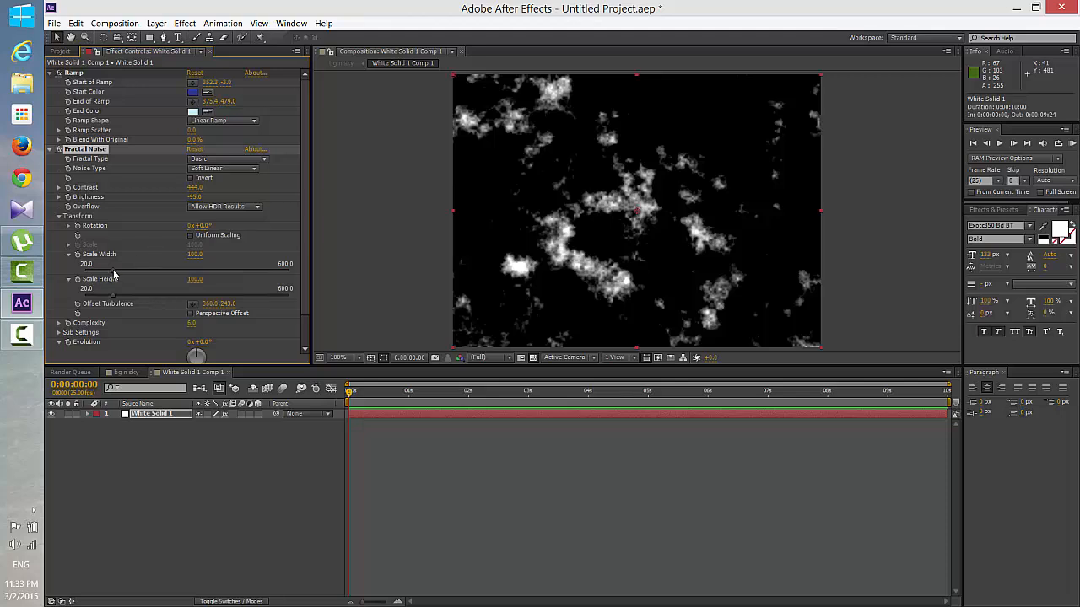
drag(114, 274, 119, 297)
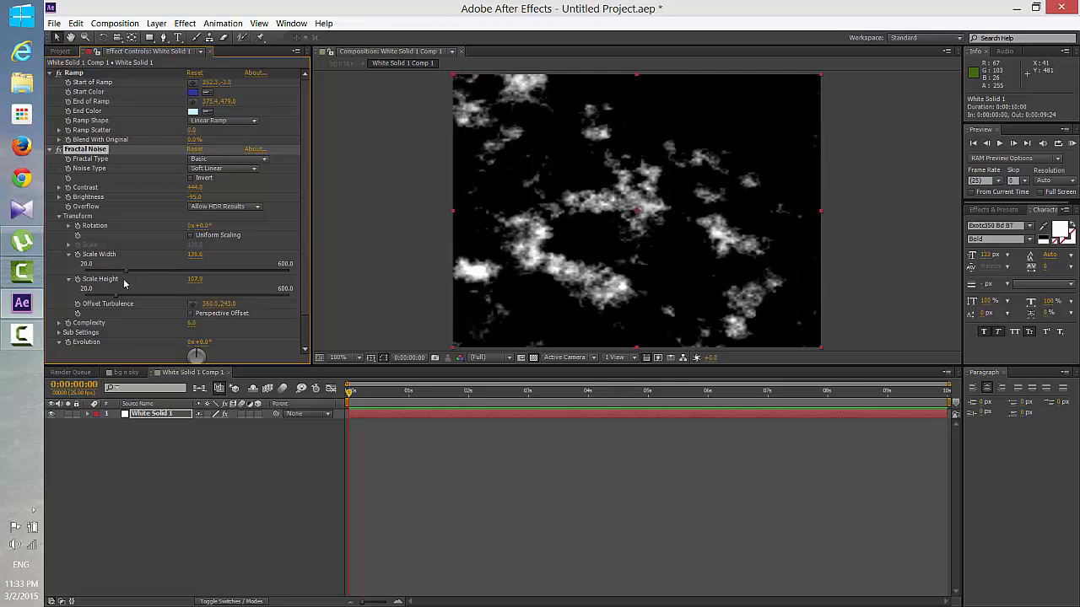
drag(116, 299, 93, 298)
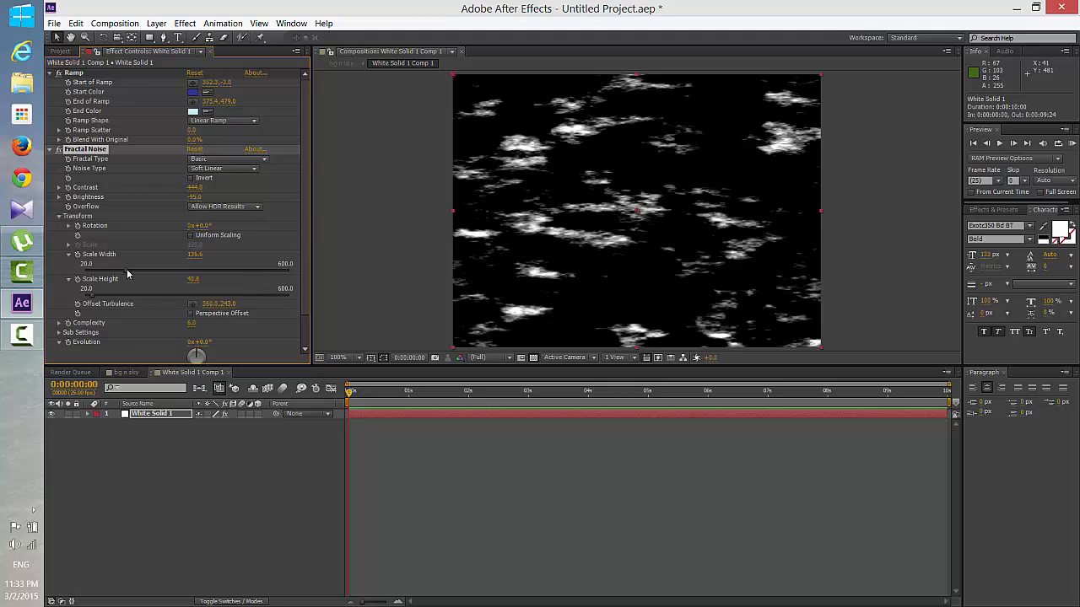
mouse_move(128, 274)
mouse_down()
mouse_move(88, 300)
mouse_move(115, 270)
mouse_up()
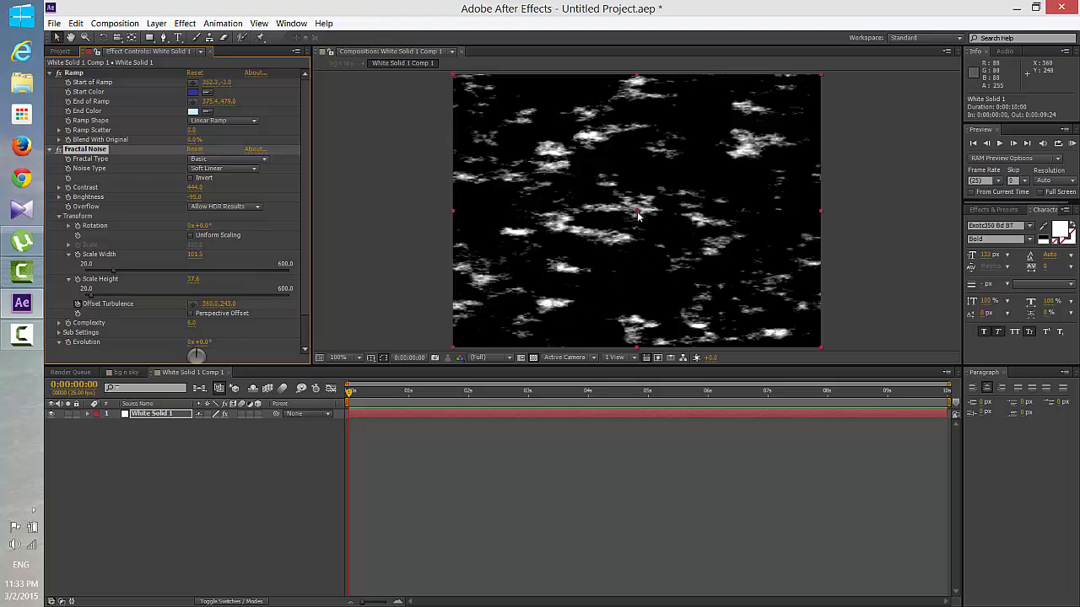
Animate Offset Turbulence from about 89, 240 on the first frame to about 633, 241 at 0:00:09:24.
drag(641, 216, 502, 215)
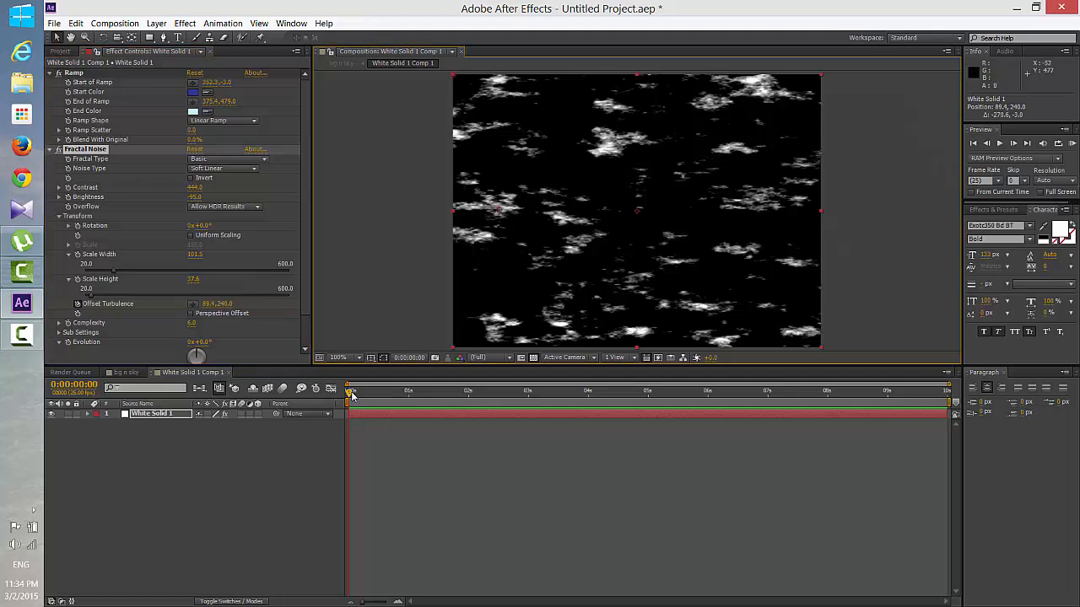
drag(350, 397, 958, 421)
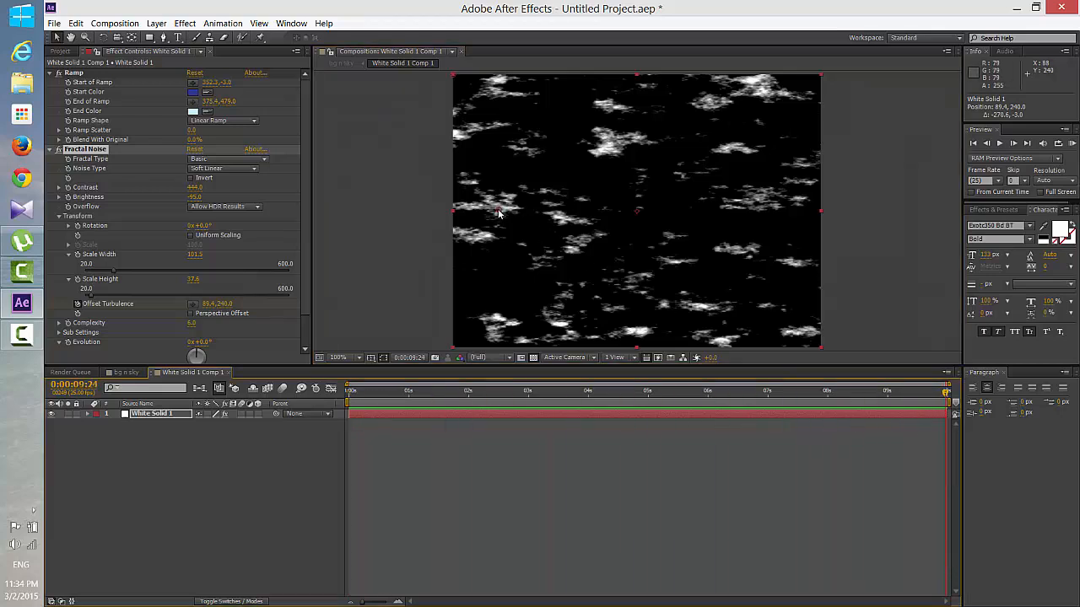
drag(500, 213, 776, 214)
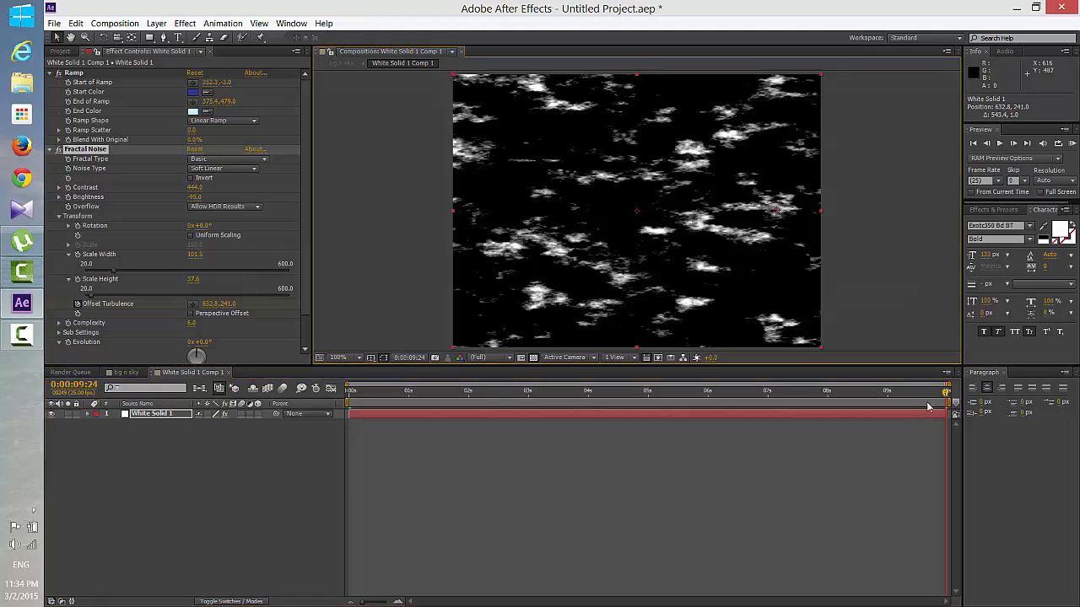
Keyframe the Fractal Noise's Evolution from 0x on the first frame to 2x at 0:00:09:24.
drag(945, 394, 342, 416)
drag(370, 415, 318, 431)
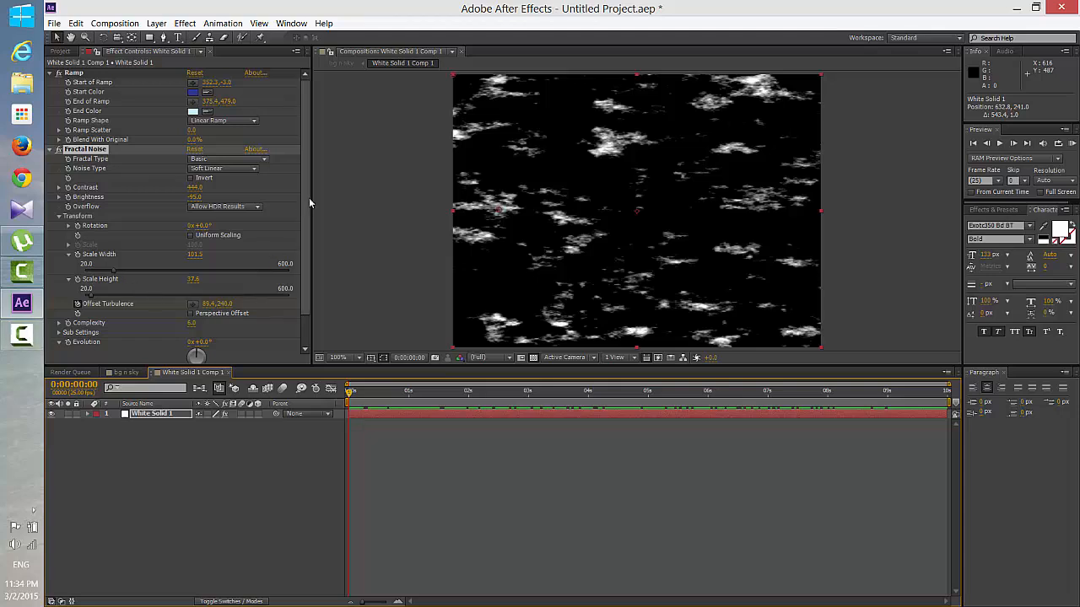
scroll(295, 219, down, 2)
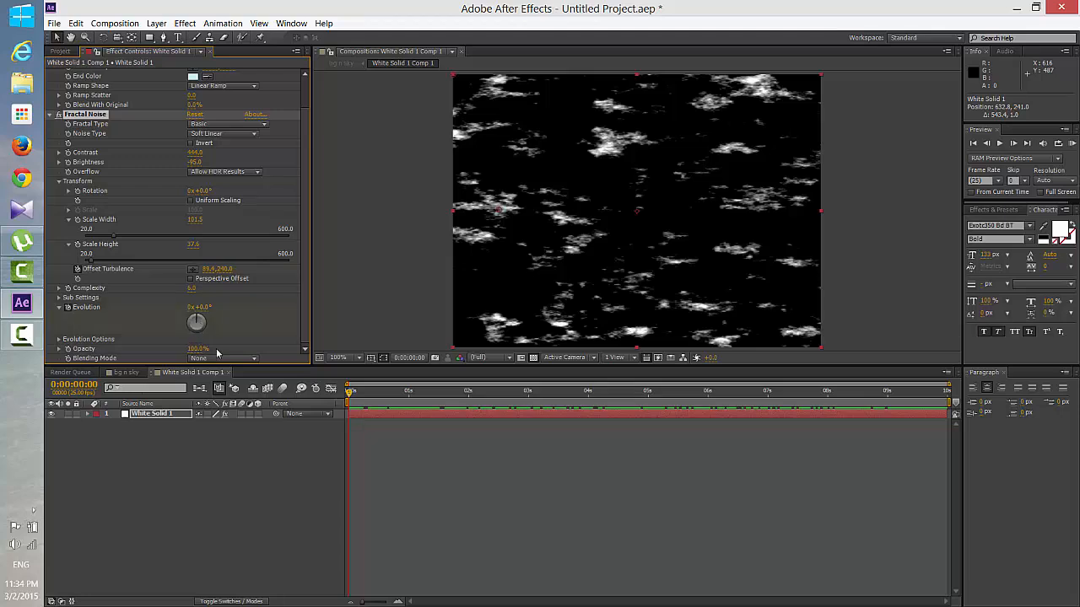
drag(349, 397, 980, 403)
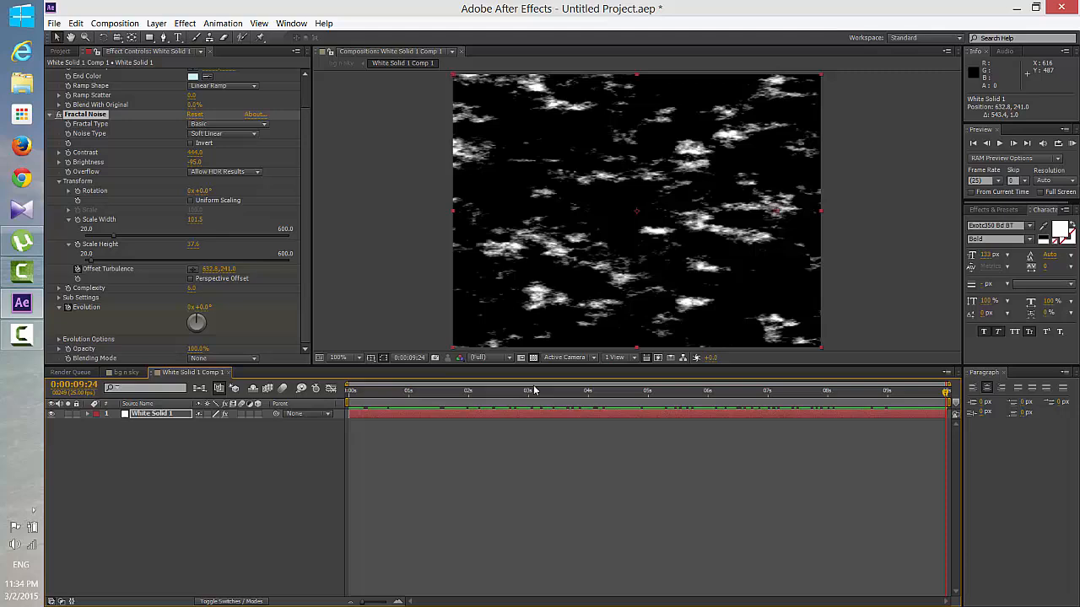
click(191, 308)
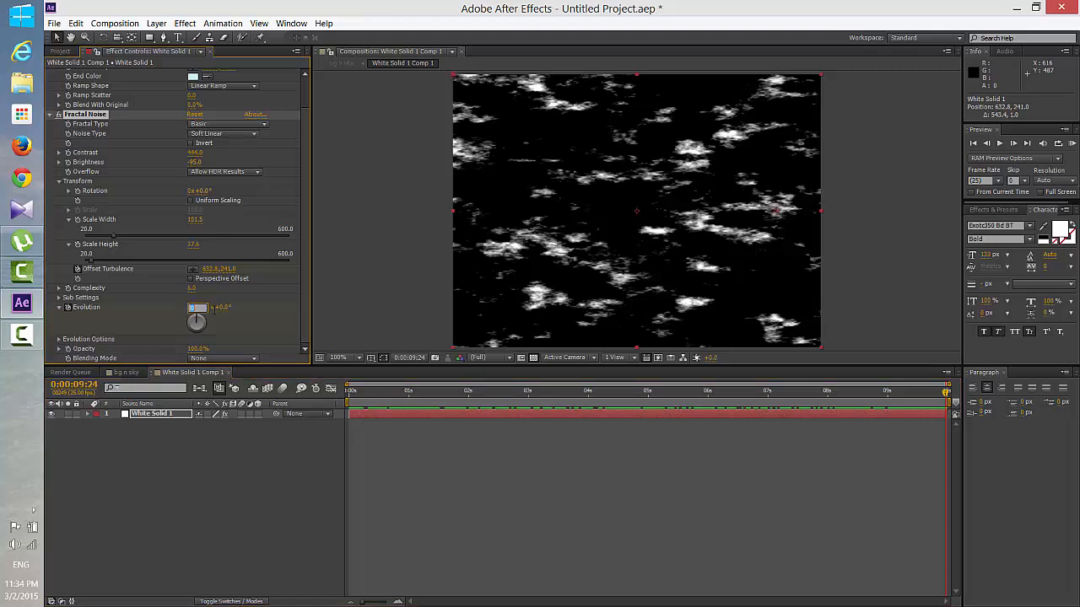
text(2)
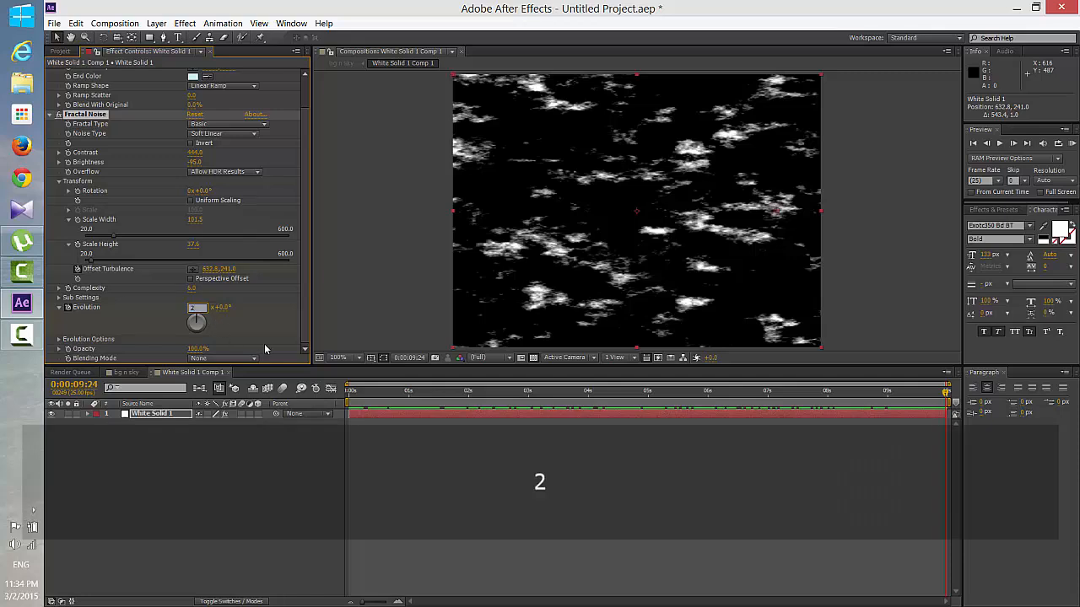
key(Return)
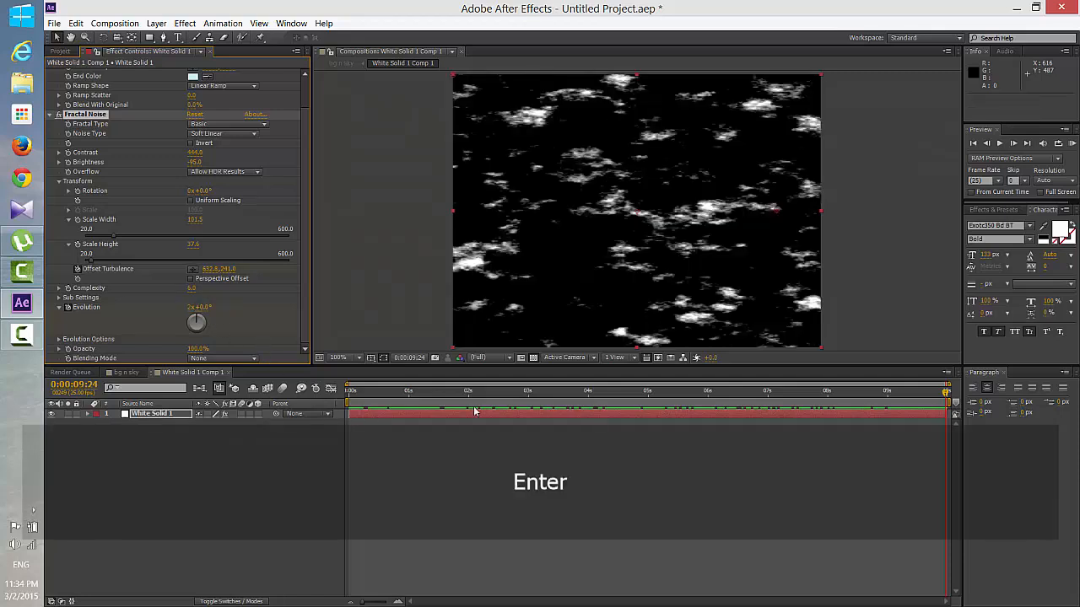
Play a RAM preview of the drifting noise and return to the first frame.
click(1072, 145)
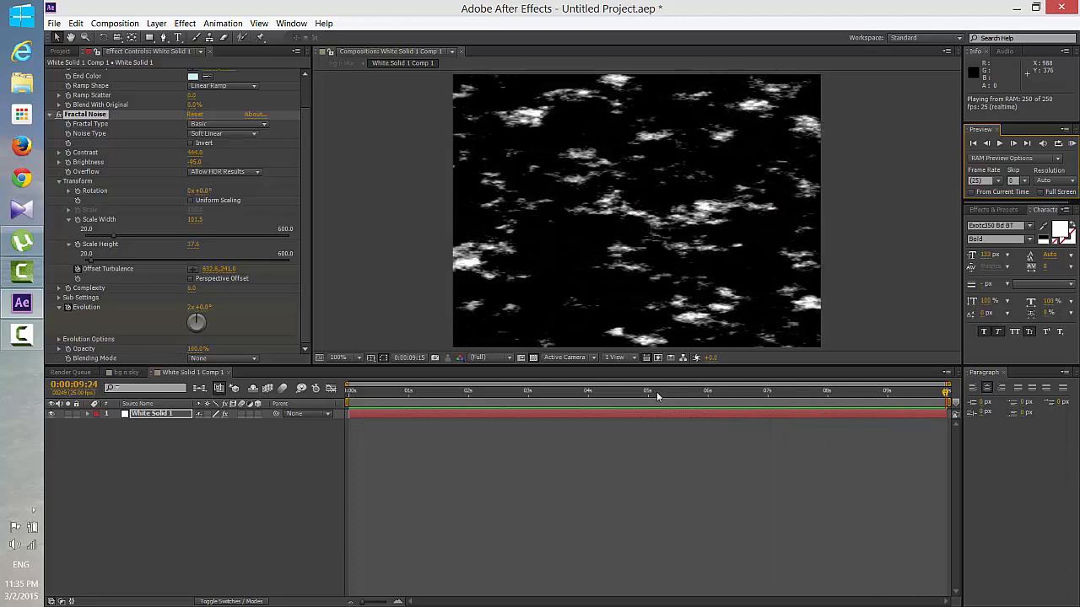
click(468, 392)
drag(467, 394, 322, 394)
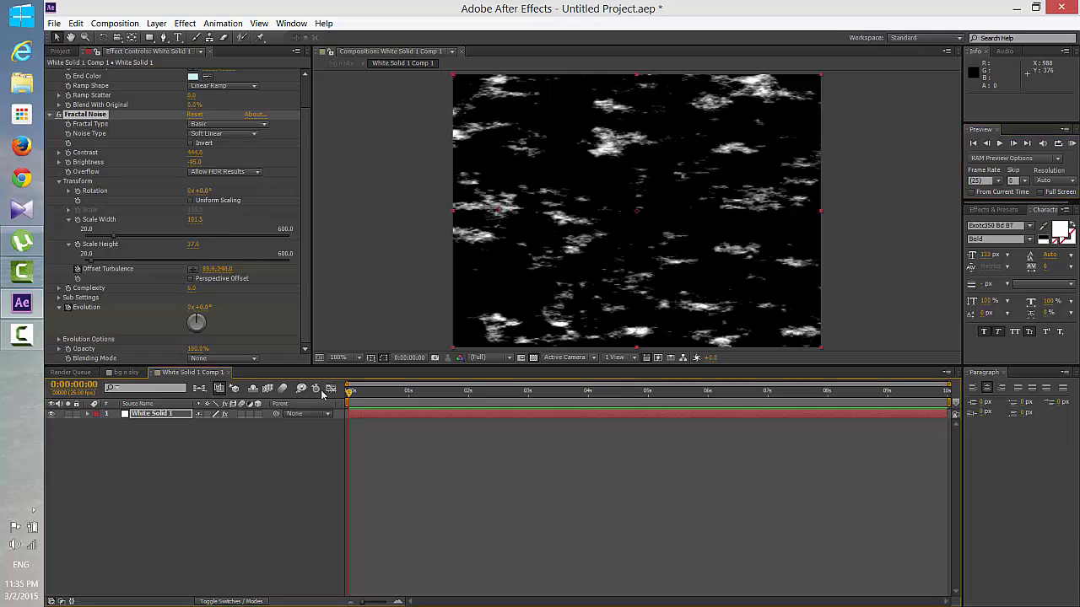
Enable Cycle Evolution for the Fractal Noise, set the cycle to 3 revolutions, and play a RAM preview.
click(305, 127)
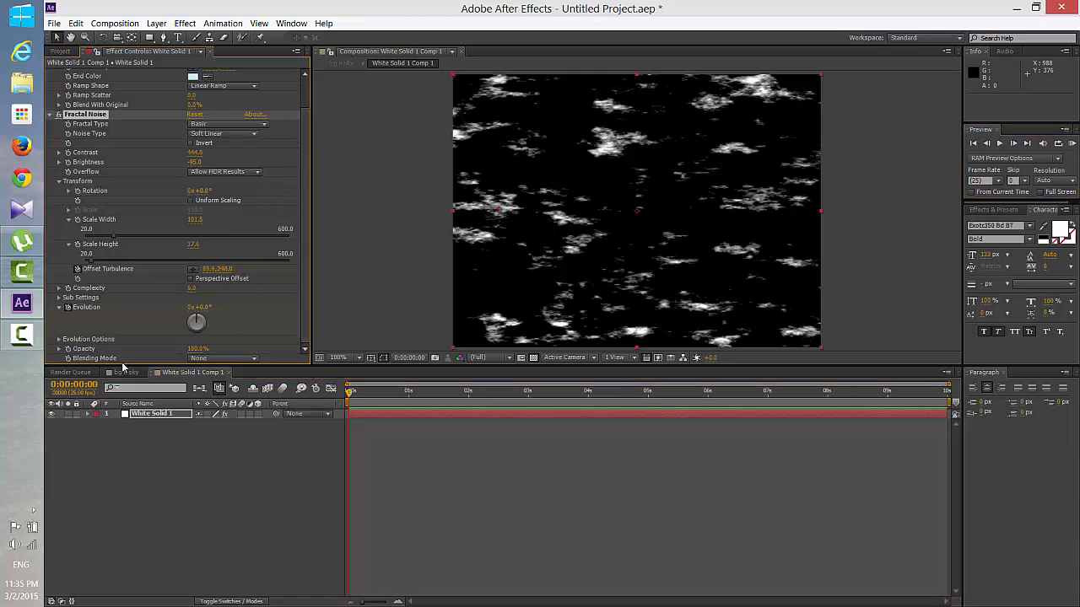
click(59, 339)
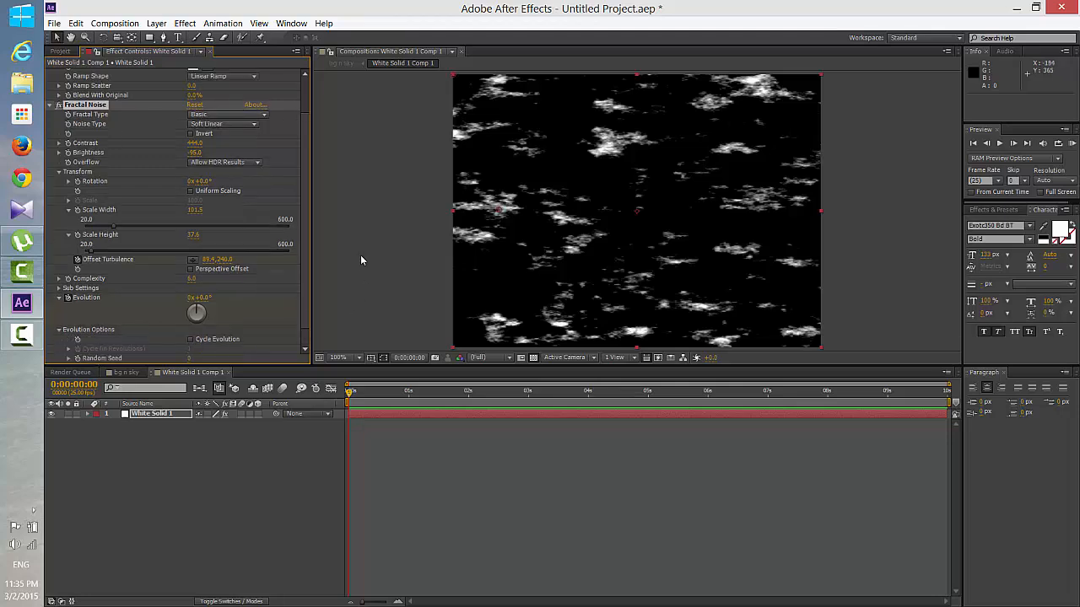
scroll(302, 253, down, 2)
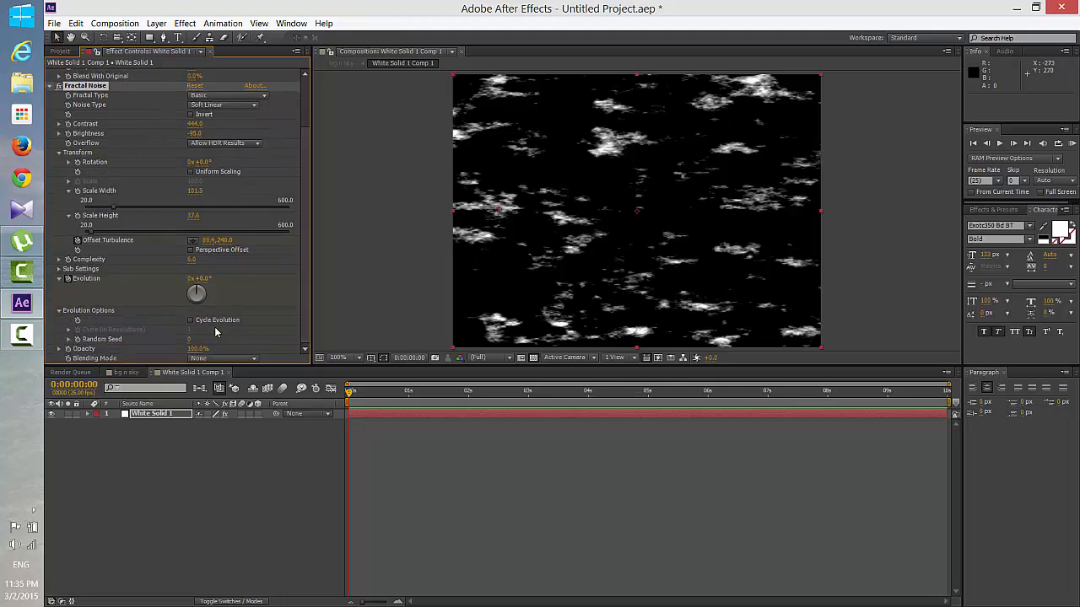
click(190, 320)
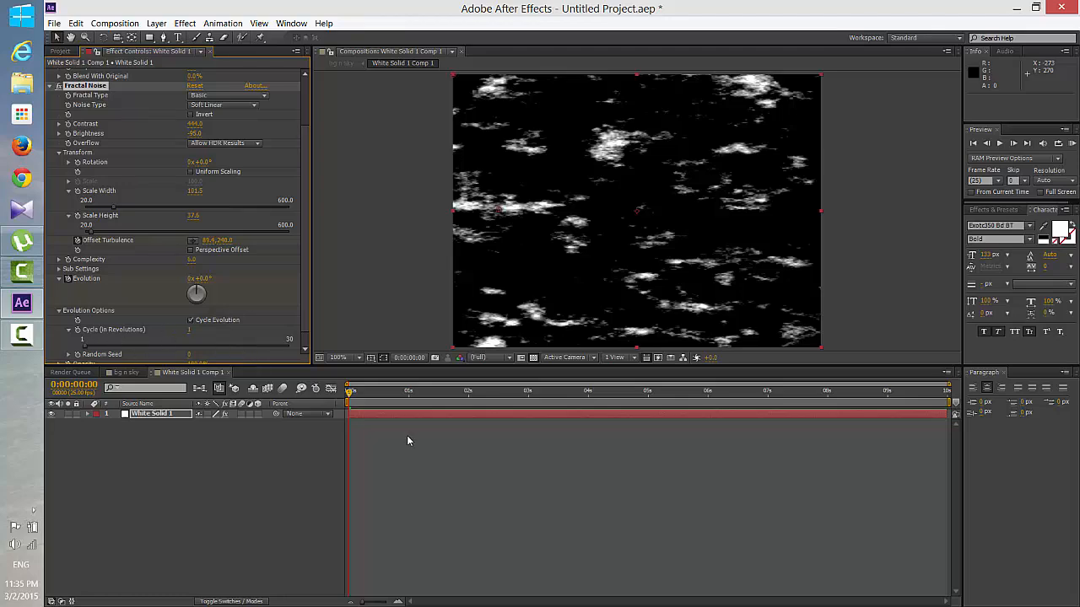
drag(349, 396, 302, 403)
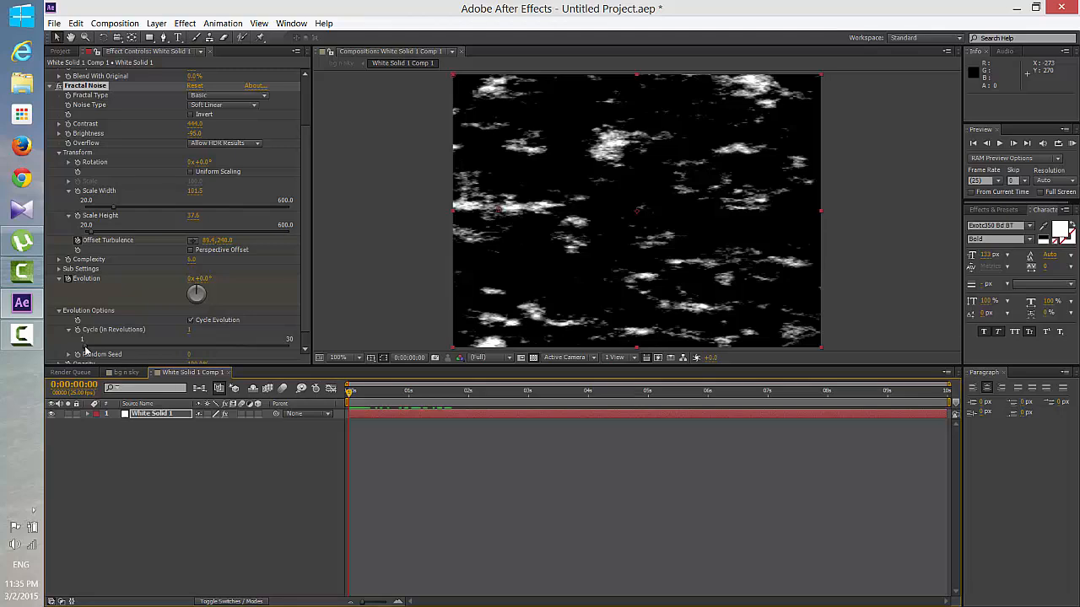
drag(85, 349, 102, 348)
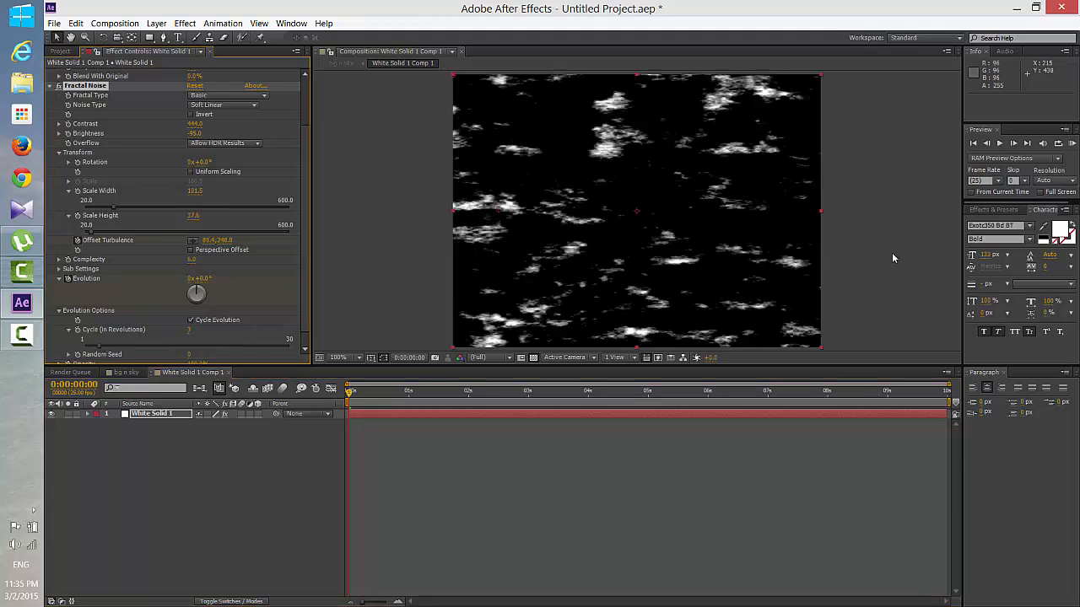
click(1072, 145)
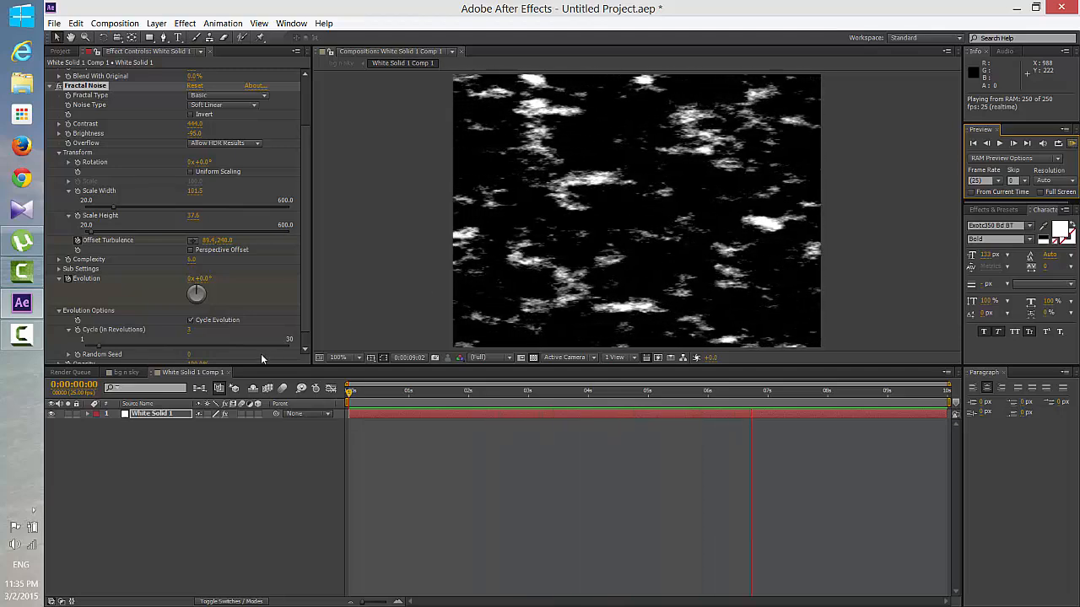
key(space)
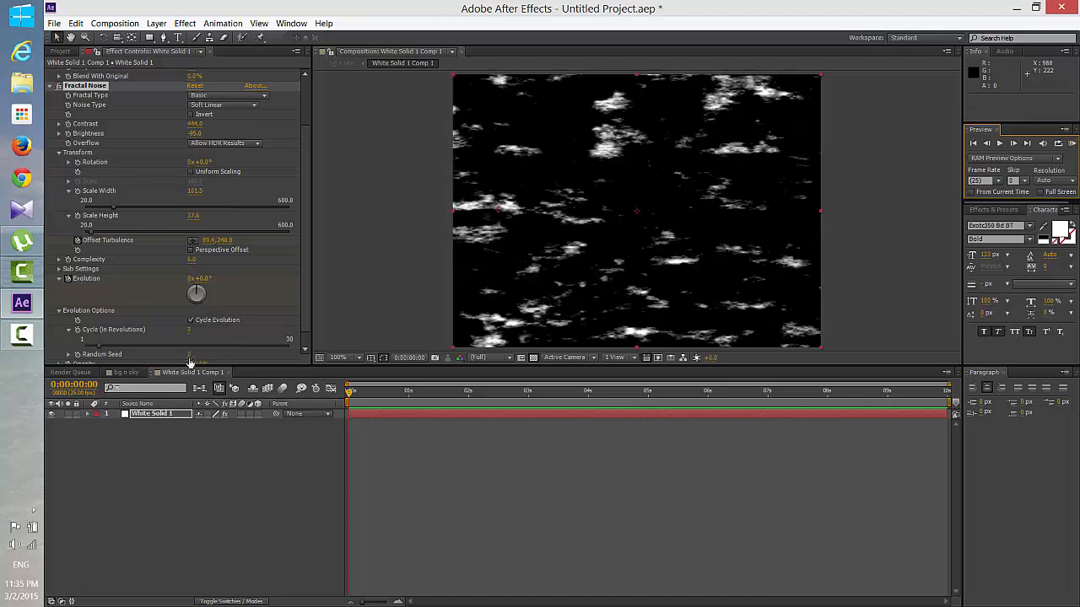
Set the Fractal Noise's Random Seed to 10 and preview the new cloud pattern.
drag(190, 361, 150, 357)
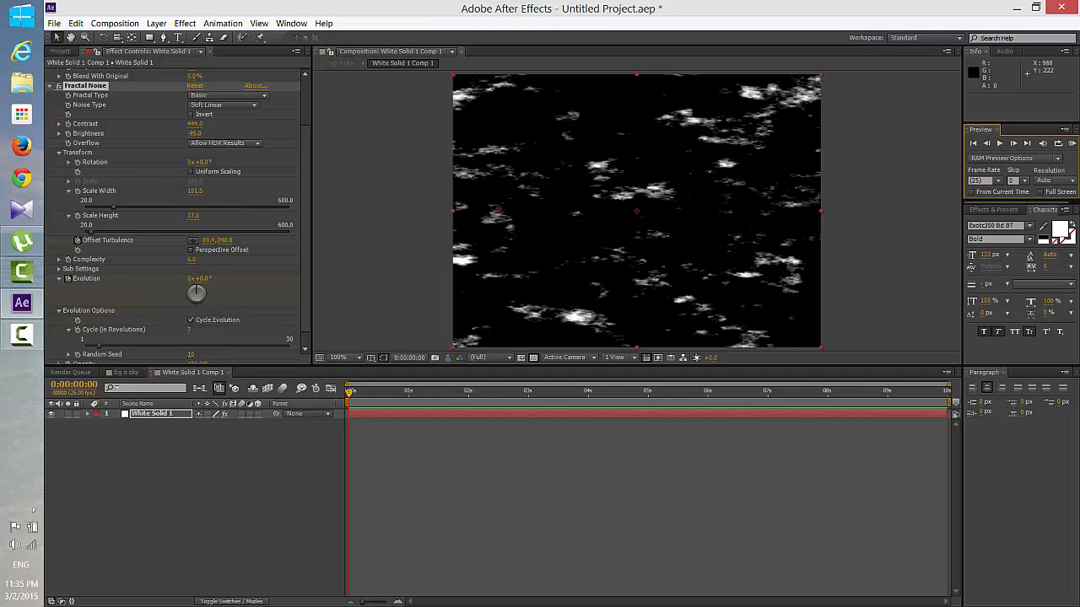
click(1072, 143)
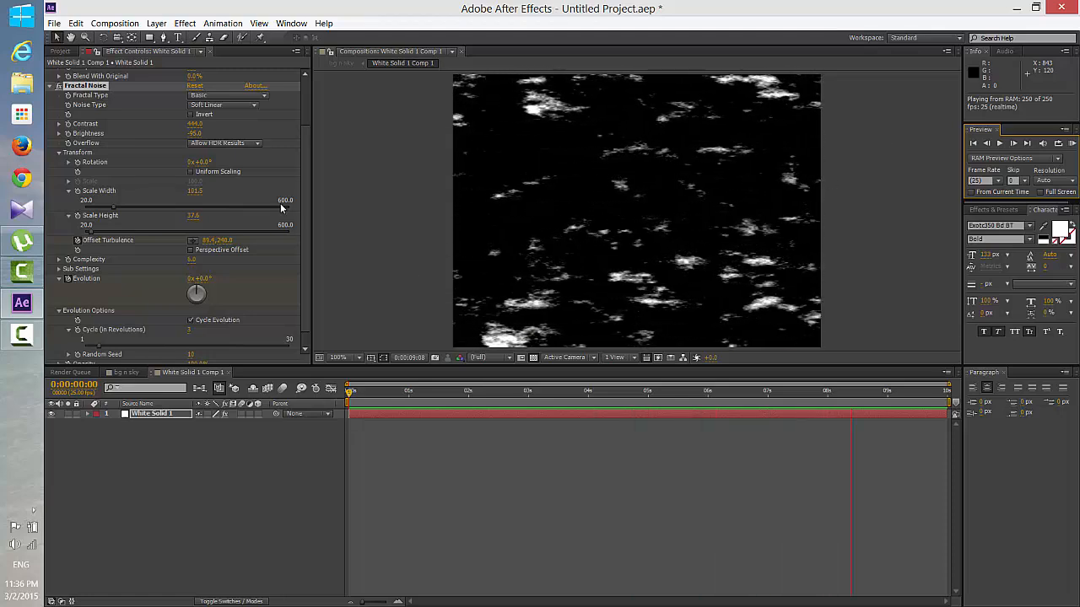
key(space)
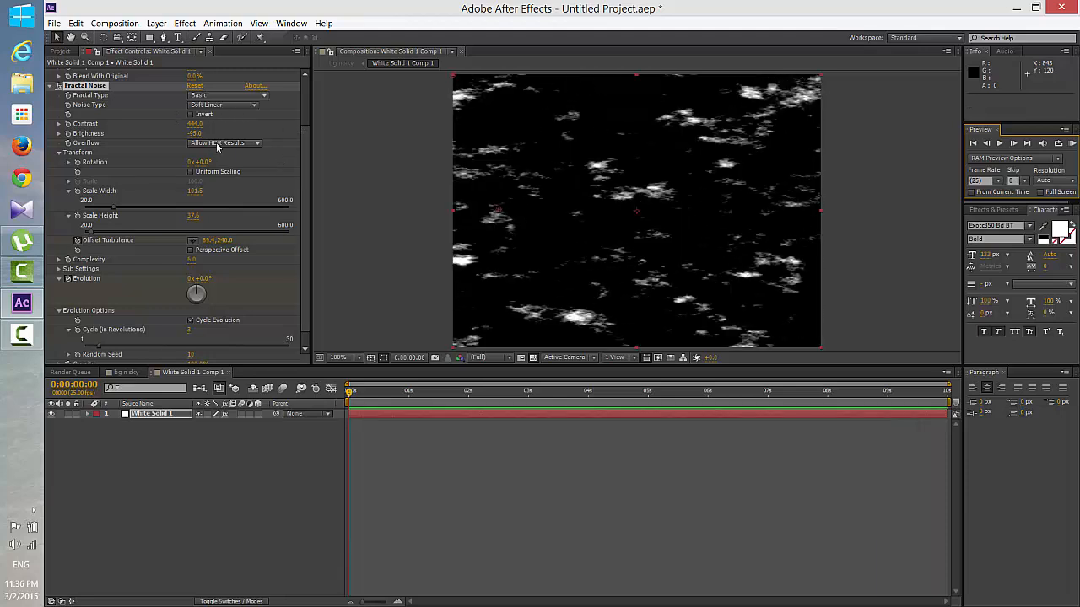
Change the Fractal Type to Dynamic and the Noise Type to Spline, and play a RAM preview.
click(264, 96)
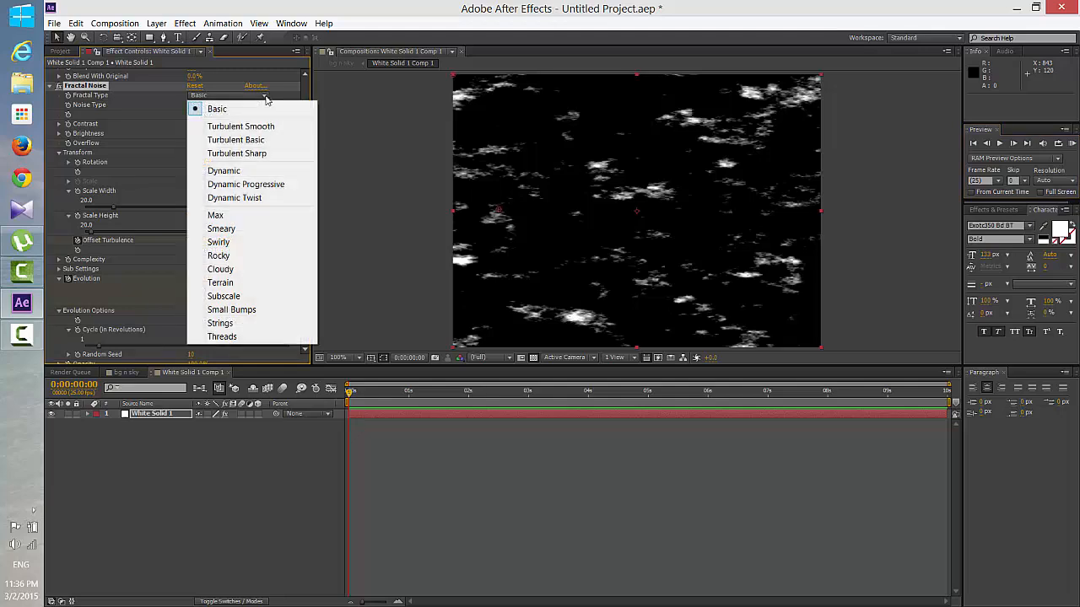
click(245, 170)
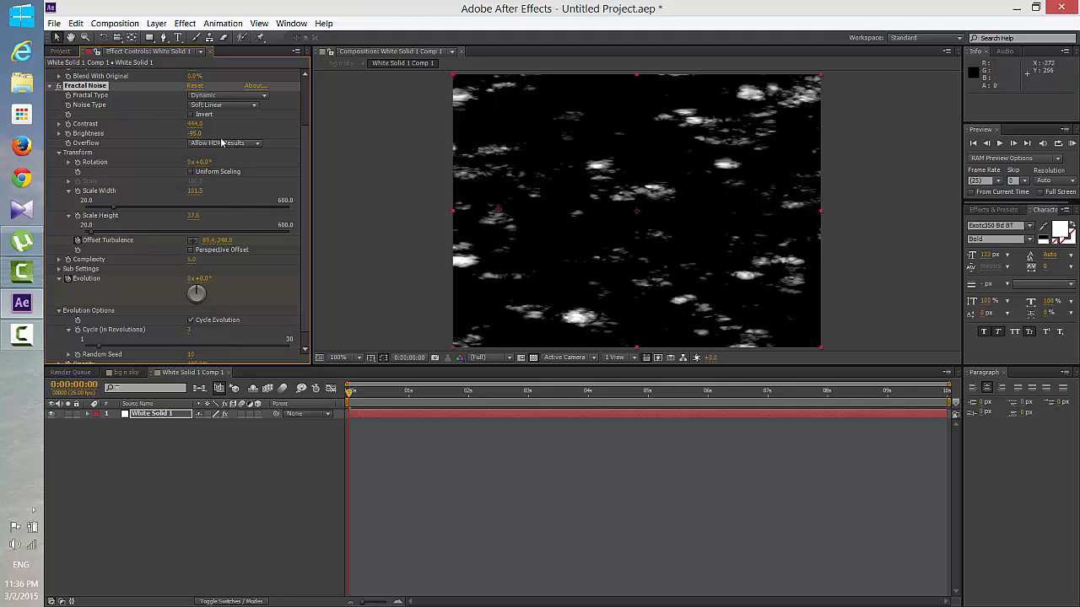
click(234, 105)
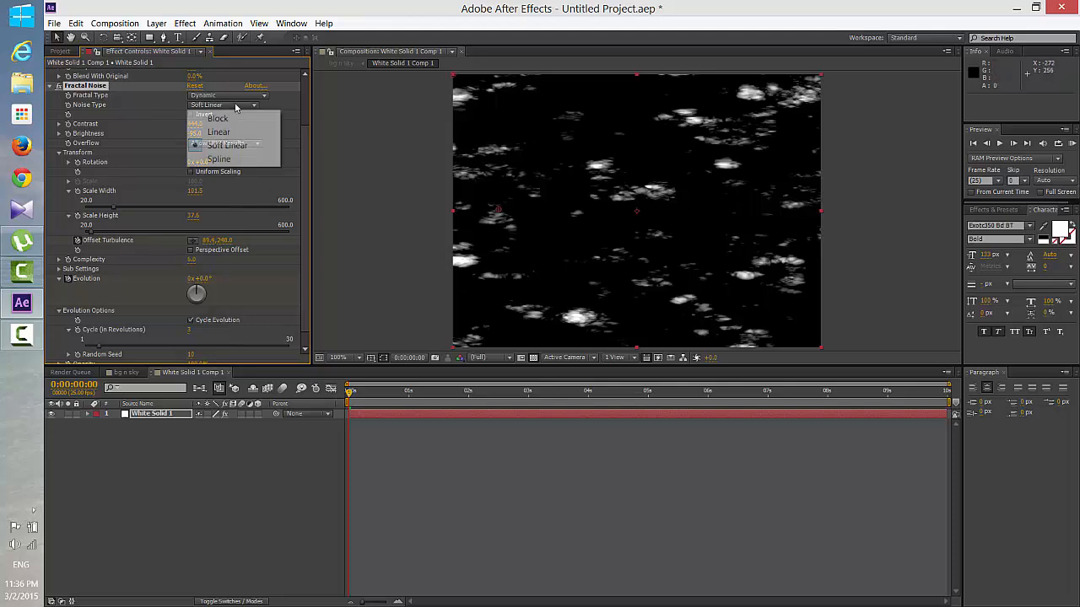
click(218, 159)
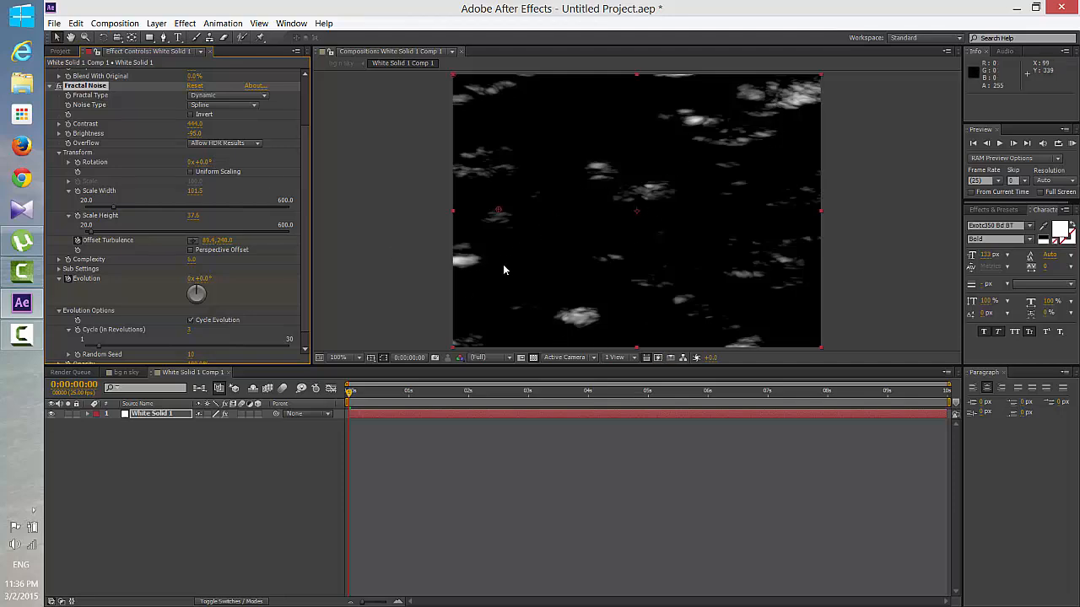
click(1071, 144)
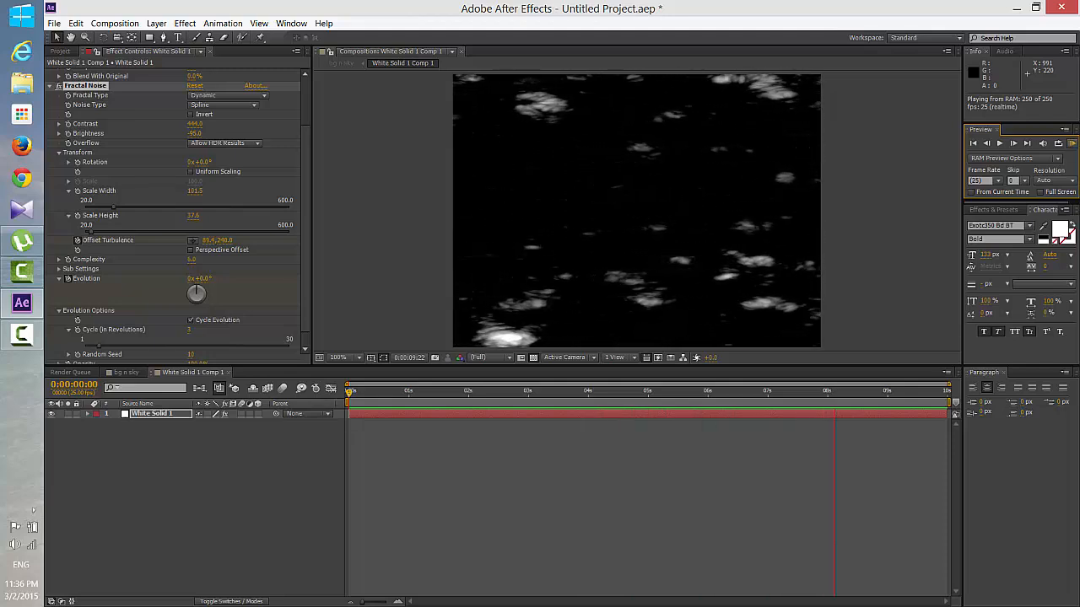
click(852, 403)
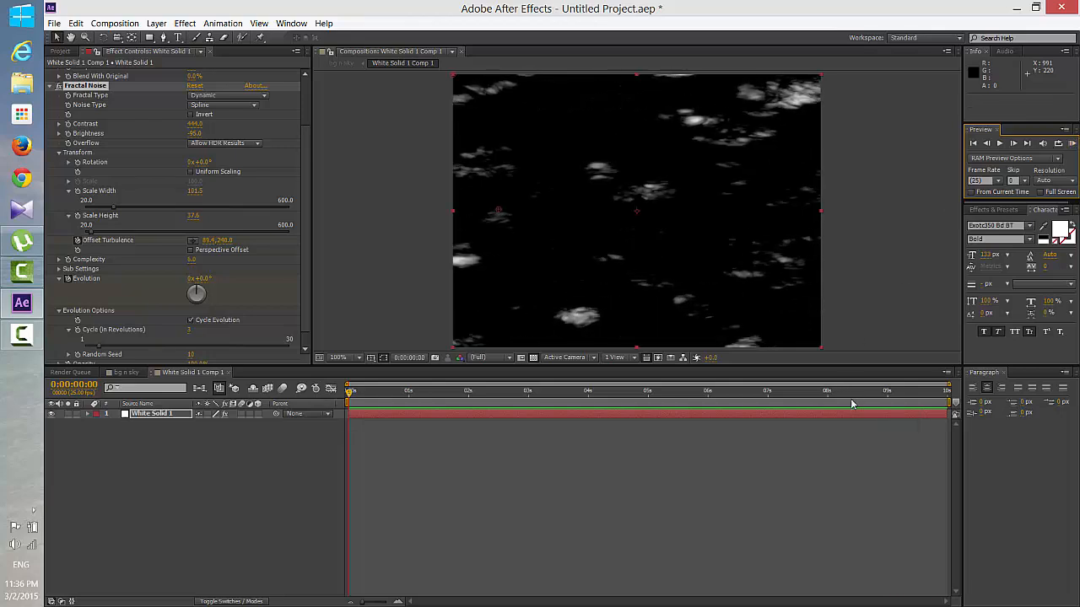
Set the Fractal Noise's Evolution at 0:00:09:24 to 0x +180° and preview the slower animation.
drag(863, 396, 971, 405)
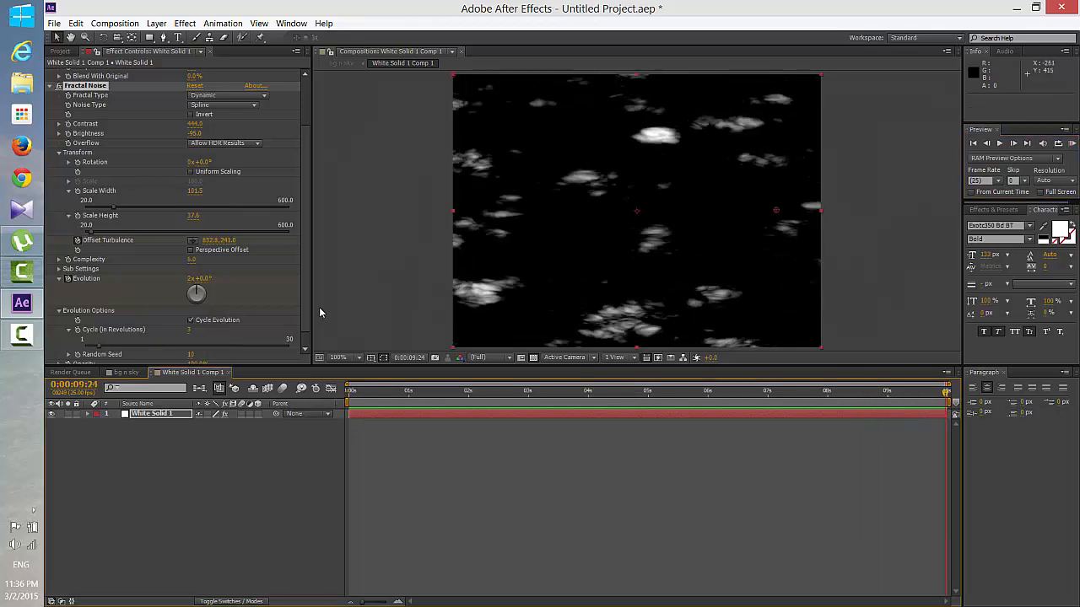
click(192, 278)
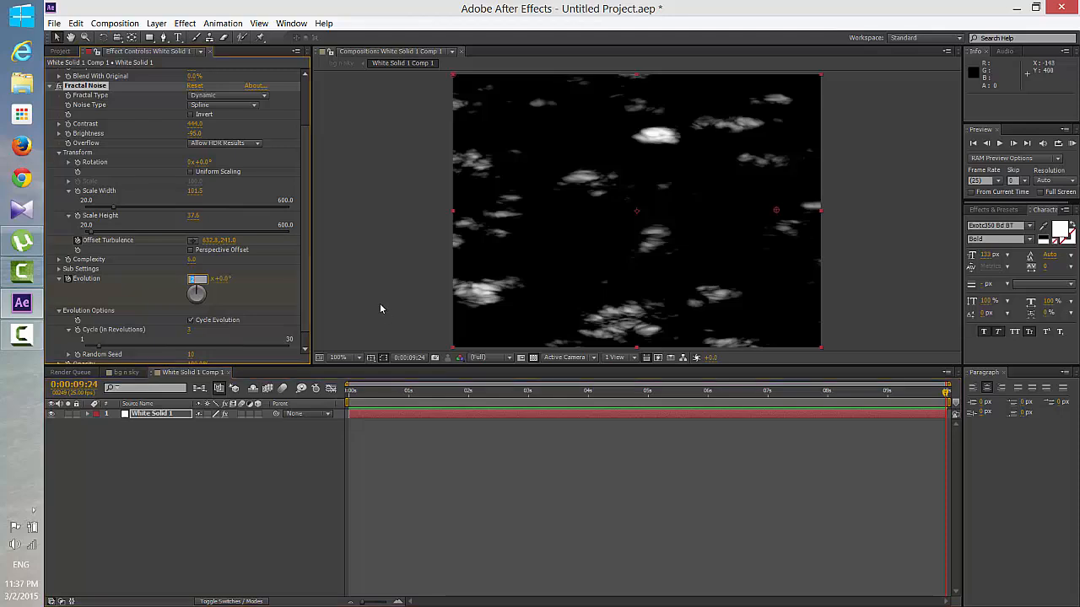
key(BackSpace)
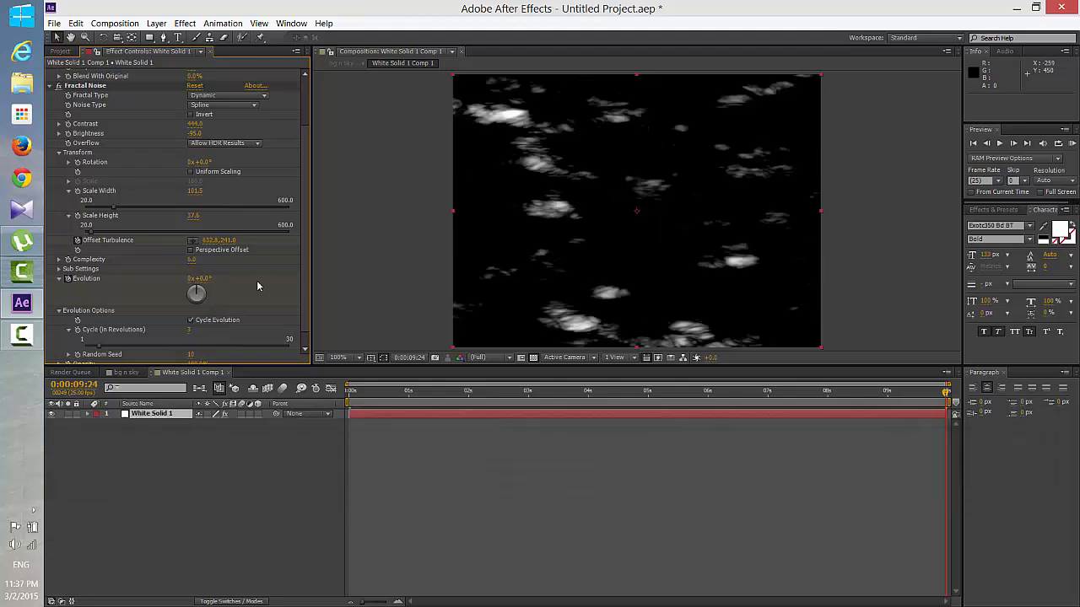
click(202, 280)
text(180)
key(Return)
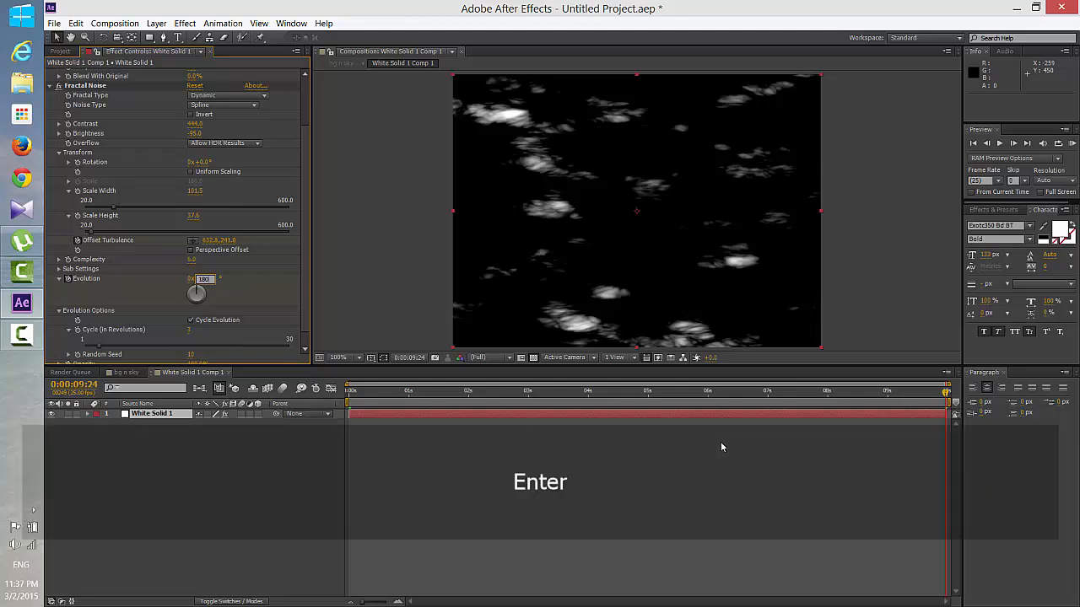
click(1072, 143)
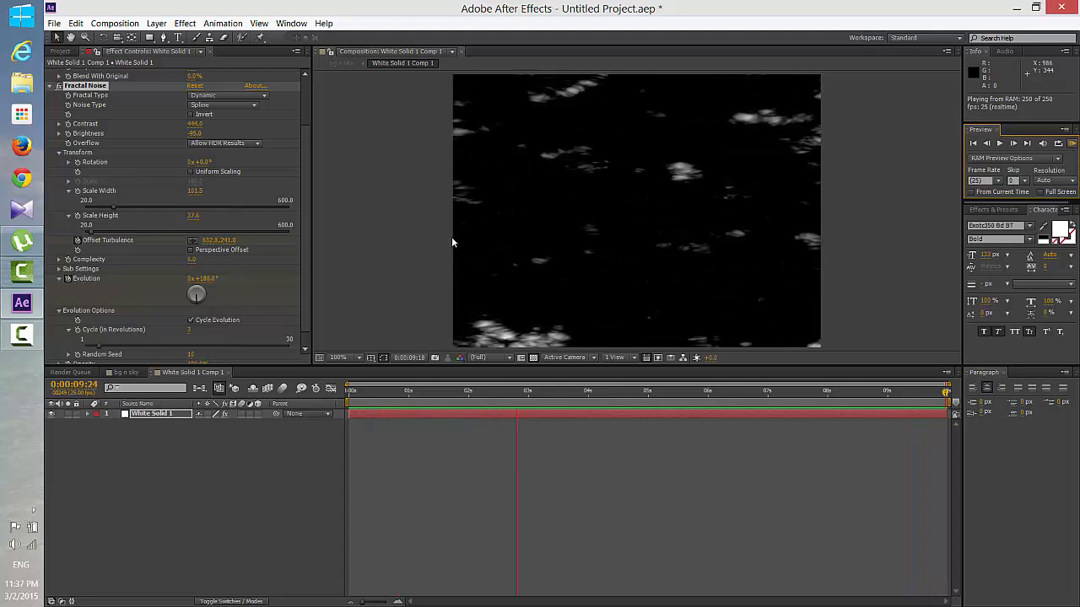
key(space)
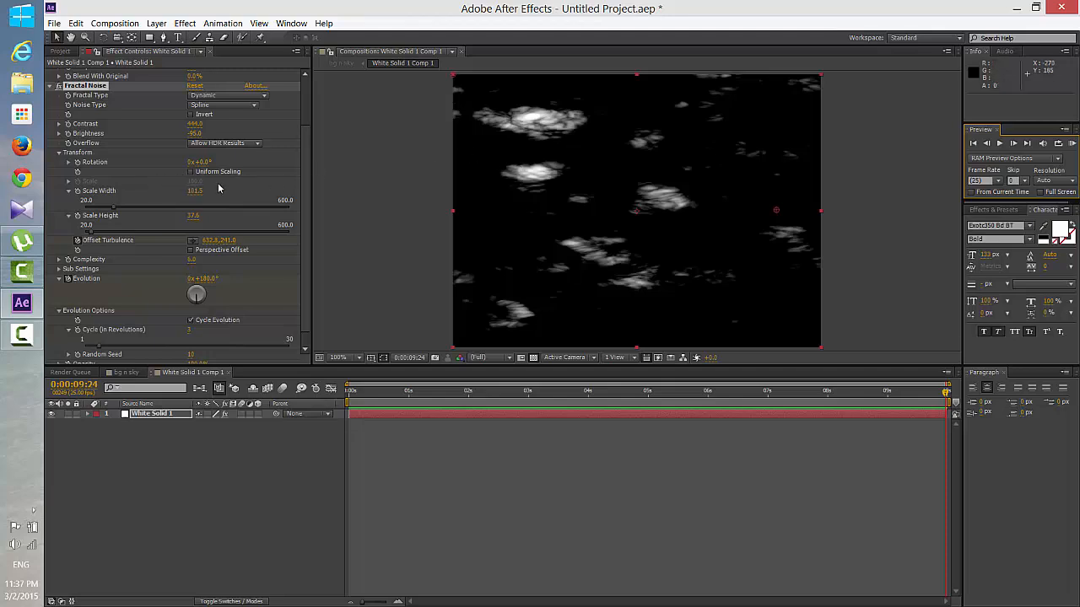
Lower the Fractal Noise's Brightness to -115 and preview the sparser clouds.
scroll(232, 190, up, 1)
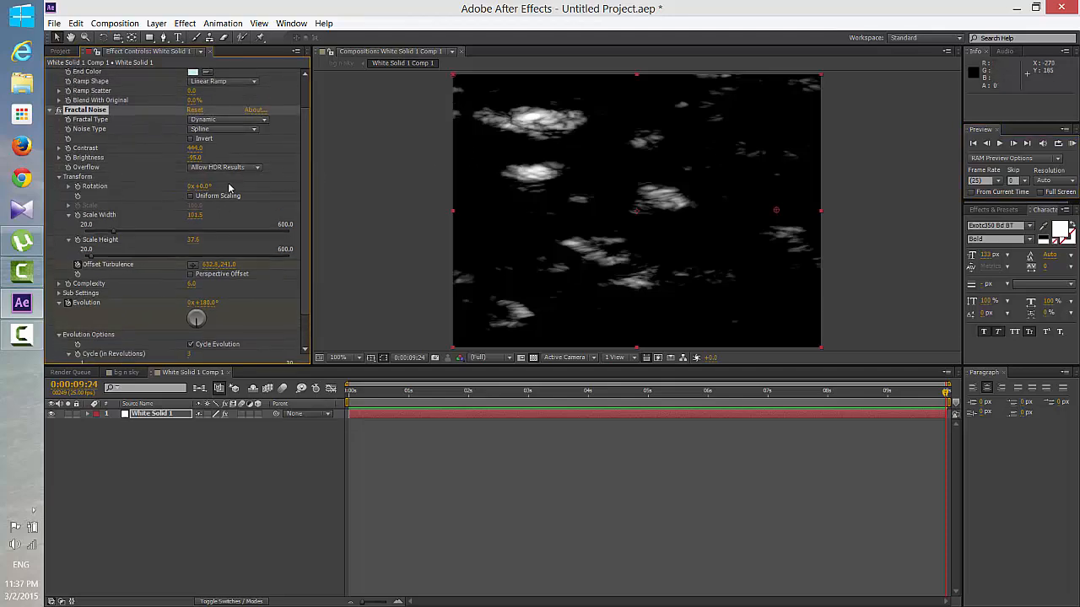
drag(194, 158, 182, 155)
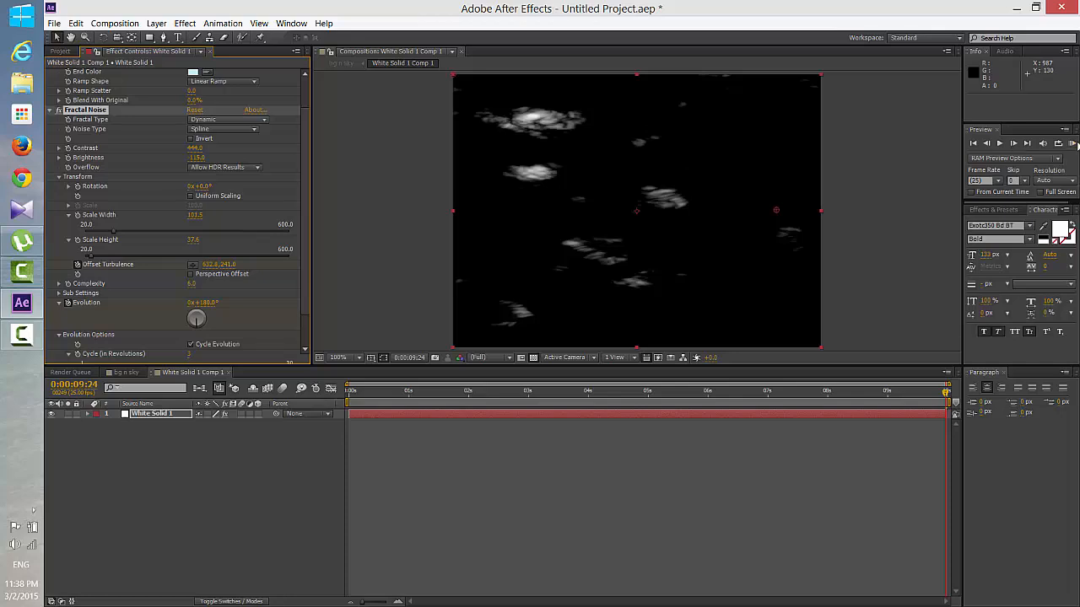
click(1072, 144)
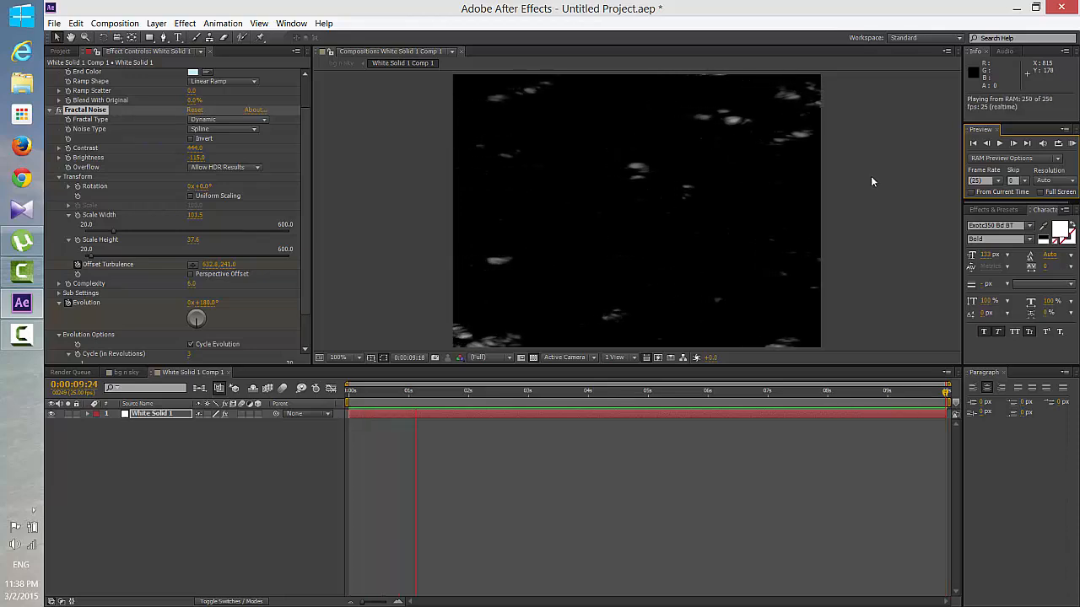
key(space)
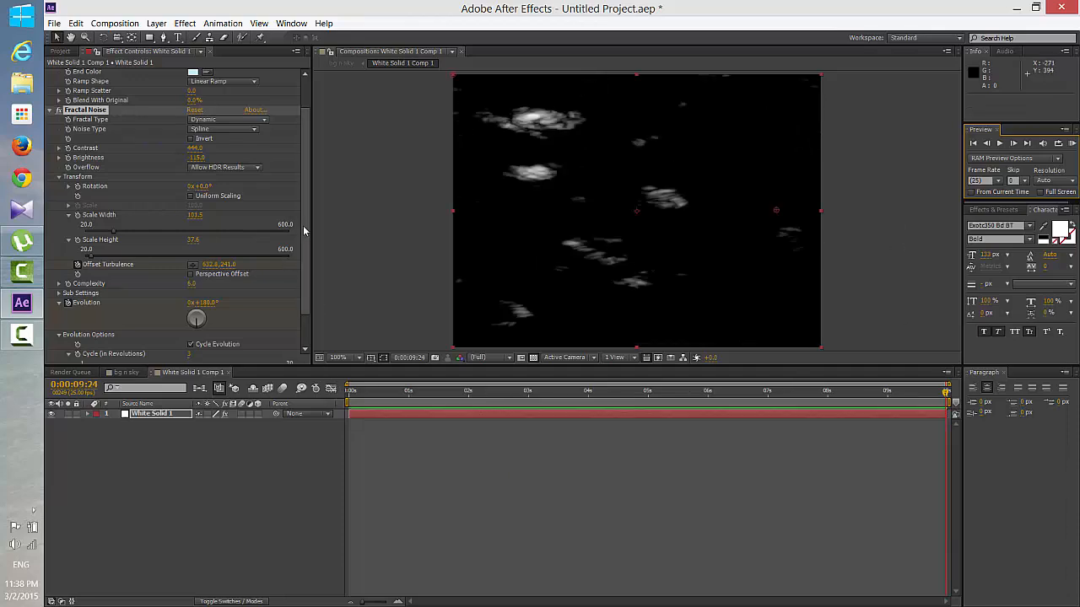
Try the Screen, Add and Overlay blending modes for the Fractal Noise over the gradient and set it back to None.
scroll(302, 253, down, 2)
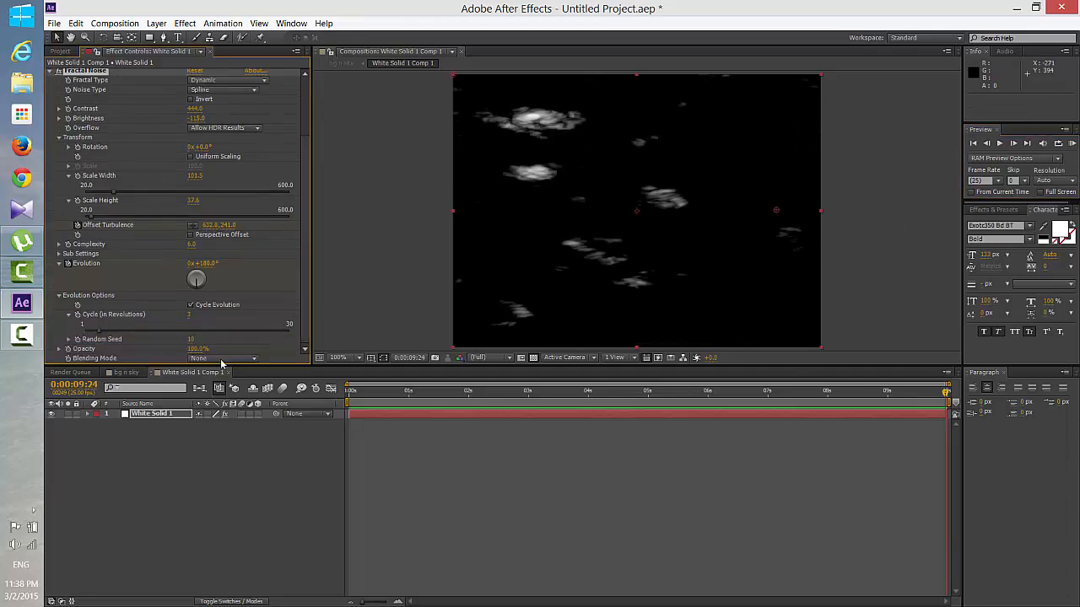
click(215, 359)
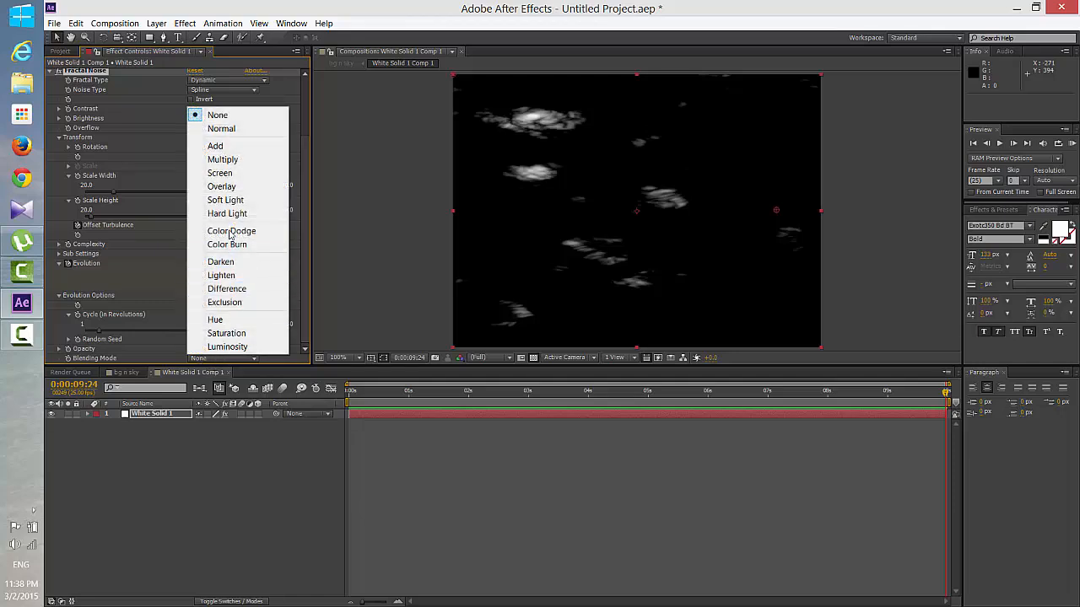
click(224, 173)
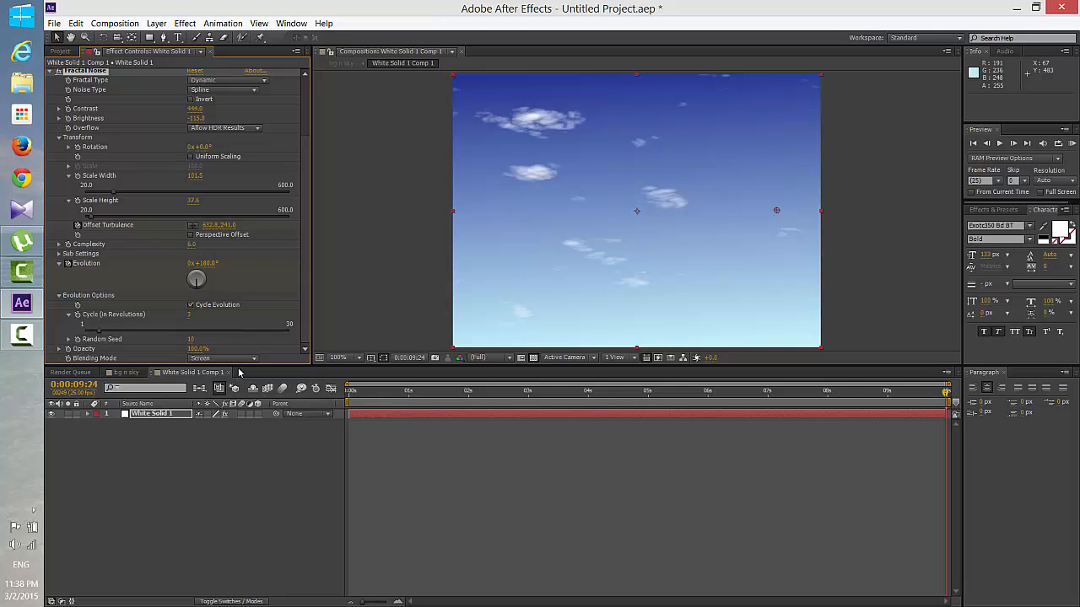
click(237, 361)
click(241, 147)
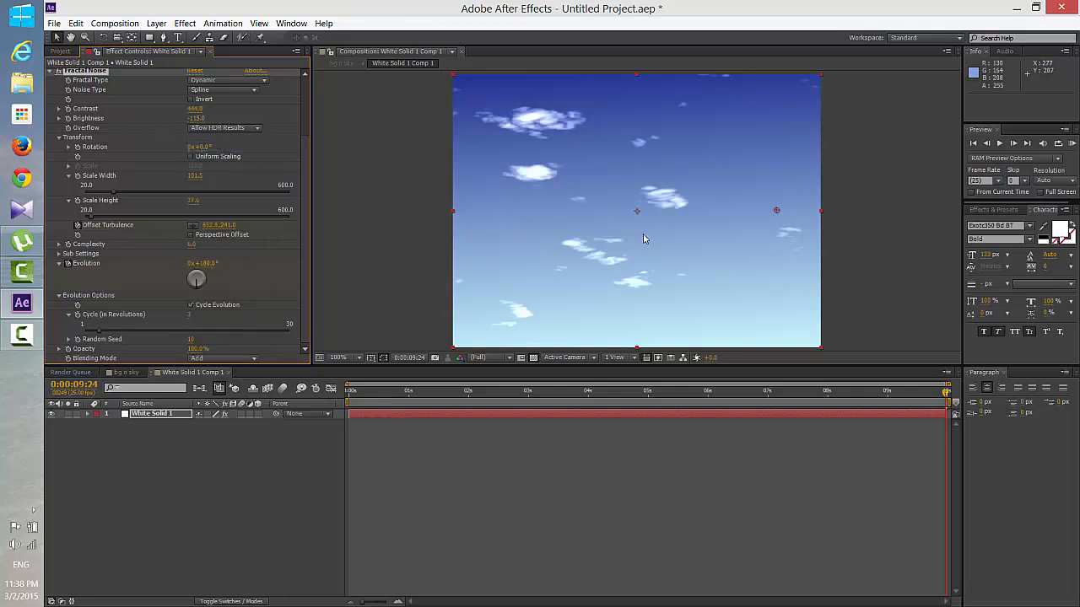
click(242, 363)
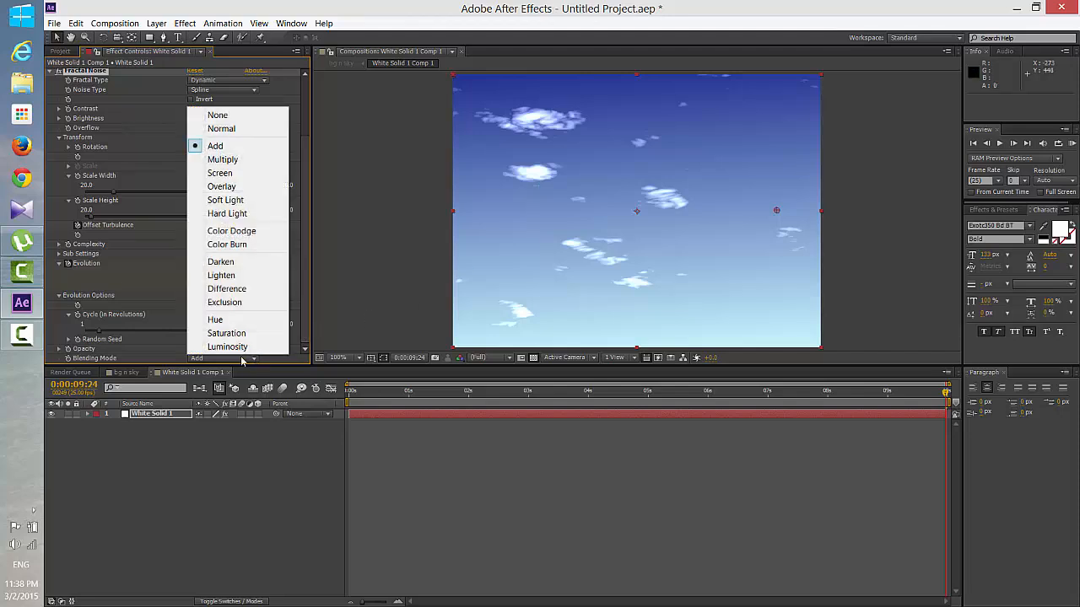
click(222, 186)
click(222, 359)
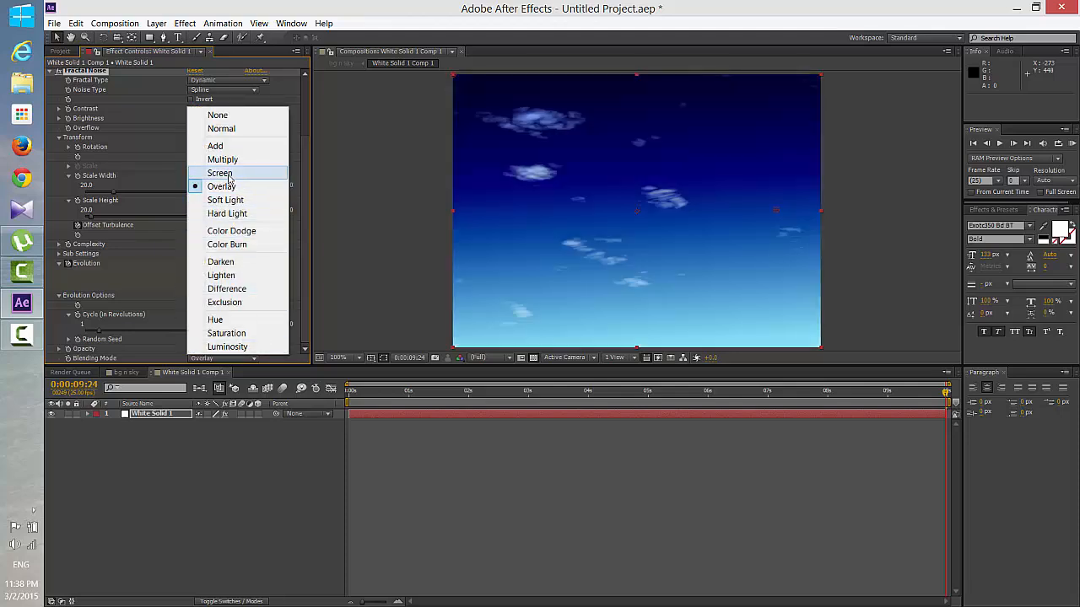
click(388, 217)
click(243, 358)
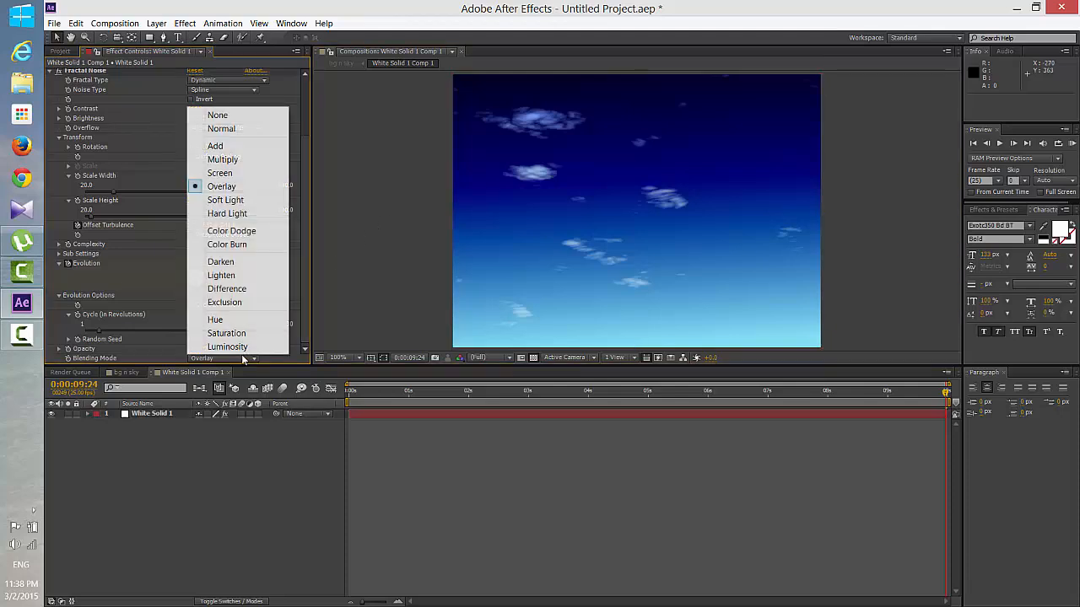
click(221, 113)
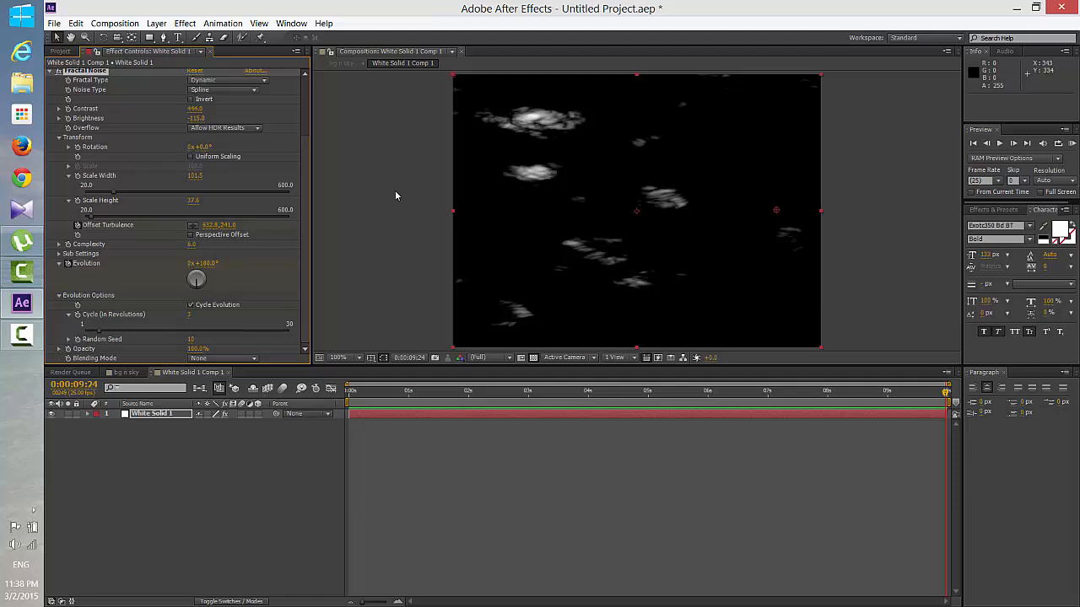
Set the Fractal Noise's blending mode to Screen and show the White Solid 1 Comp 1 layer in the bg n sky composition.
click(236, 358)
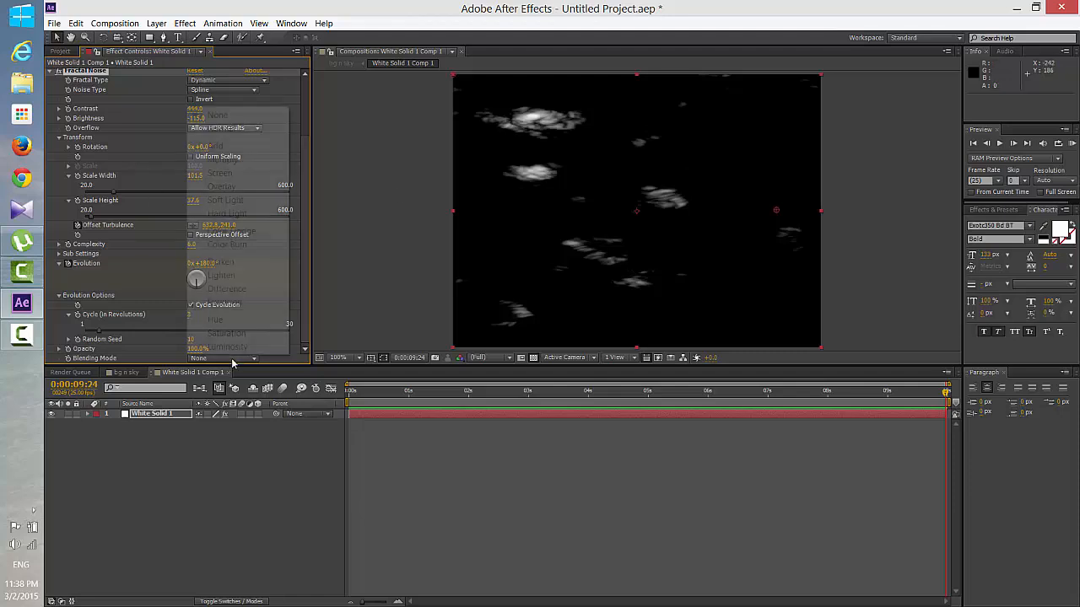
click(229, 175)
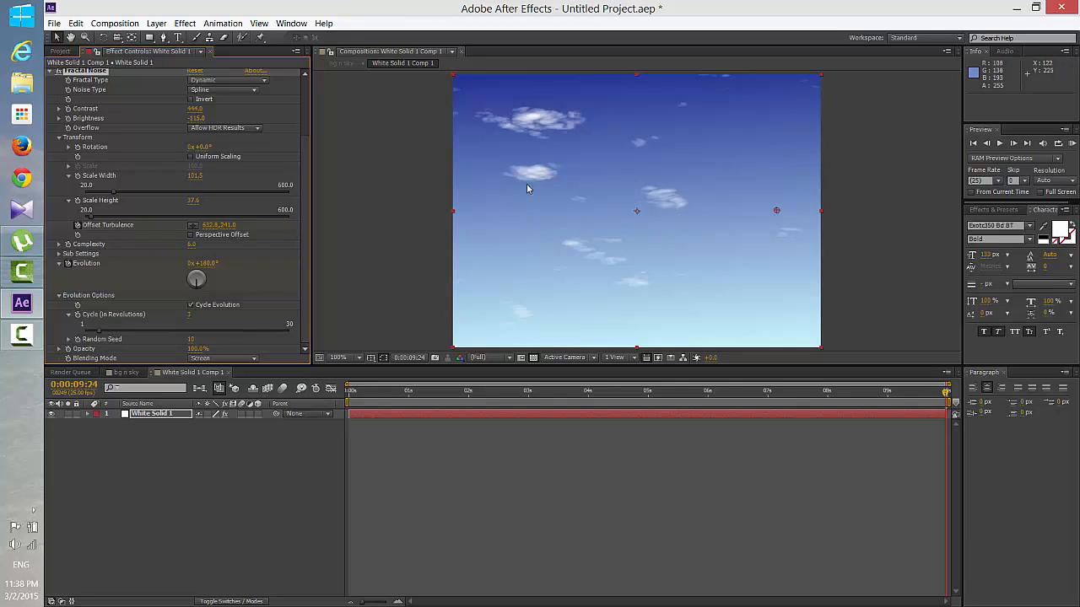
click(124, 373)
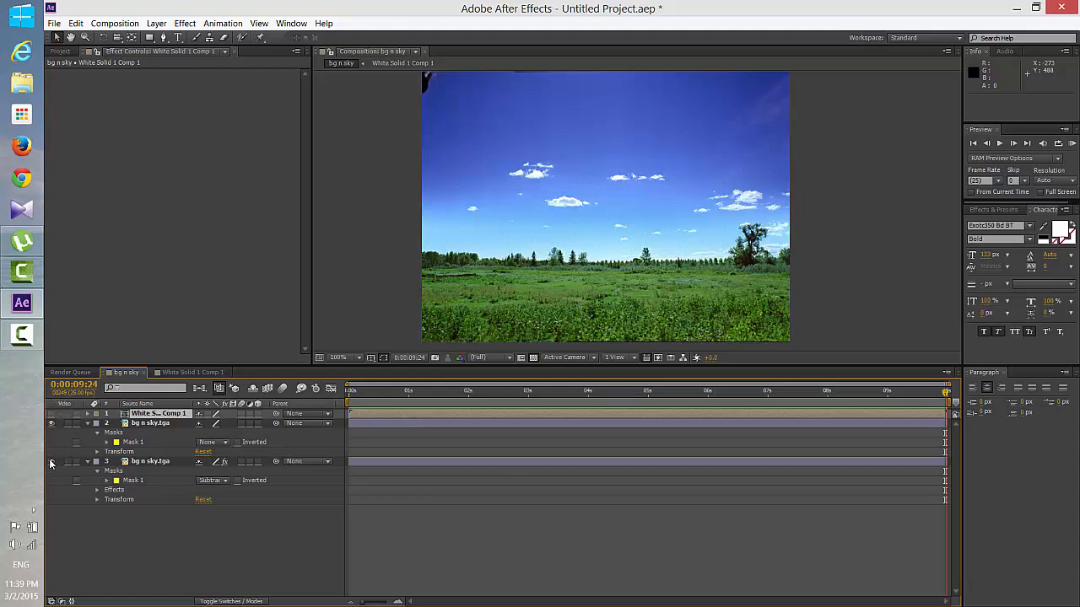
click(51, 414)
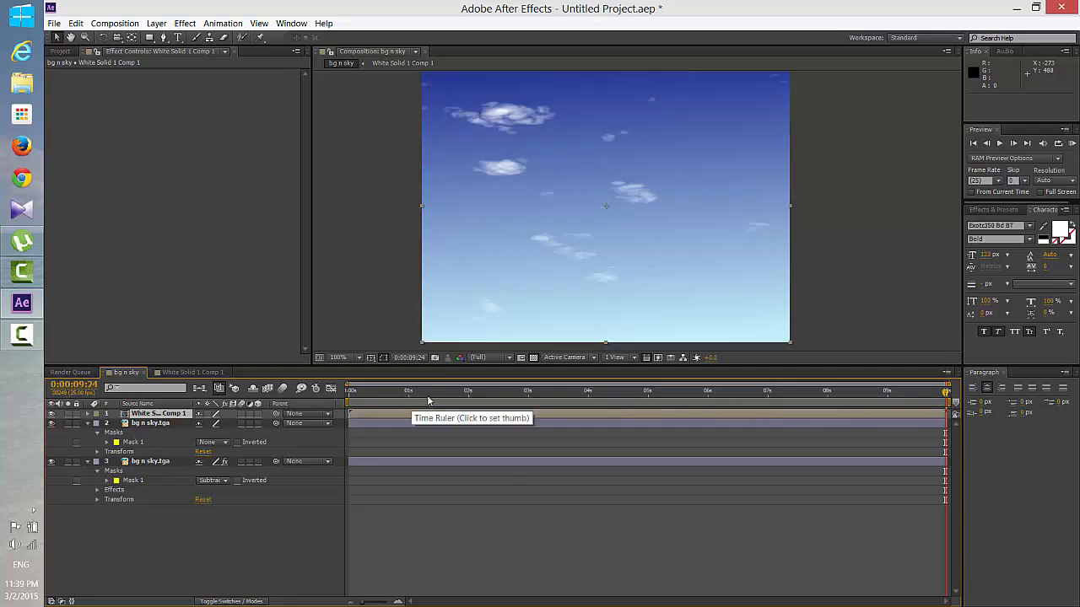
Set Mask 1 of the upper bg n sky.tga layer to Add and move White Solid 1 Comp 1 beneath both landscape layers.
click(225, 444)
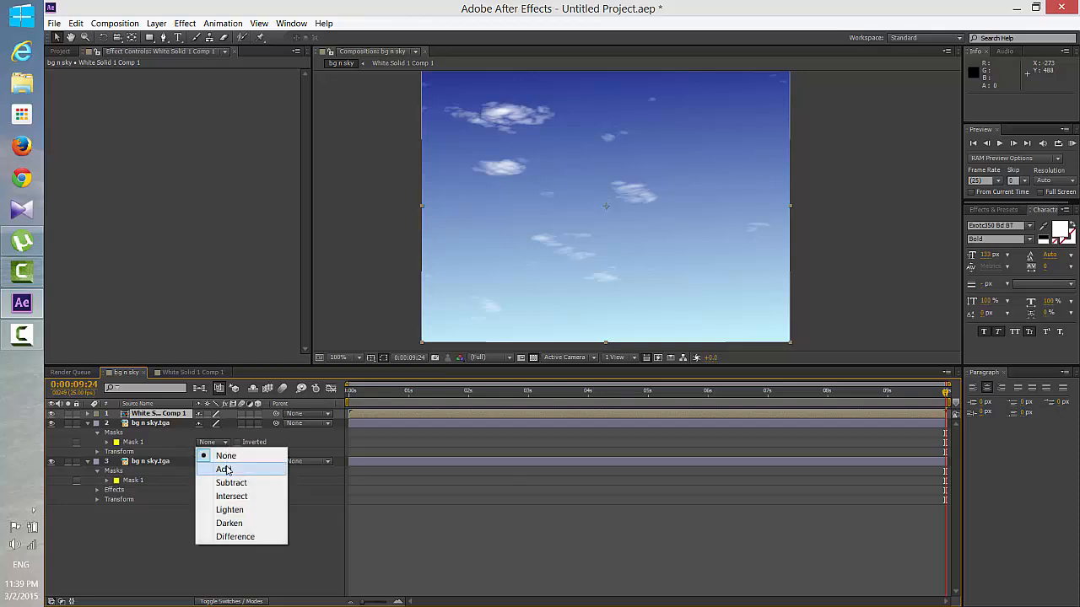
click(224, 470)
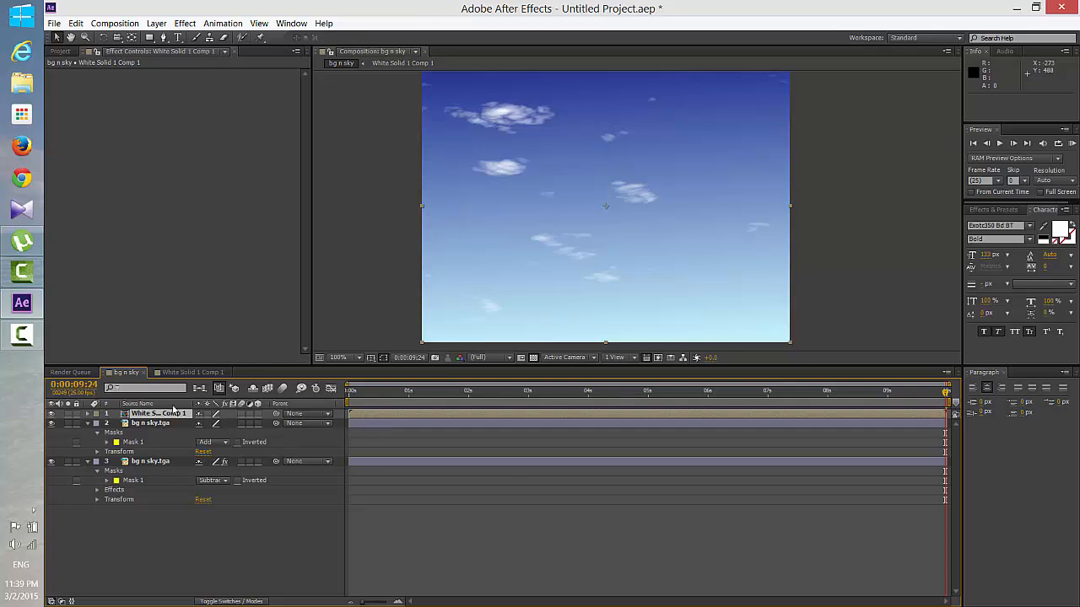
drag(159, 416, 190, 532)
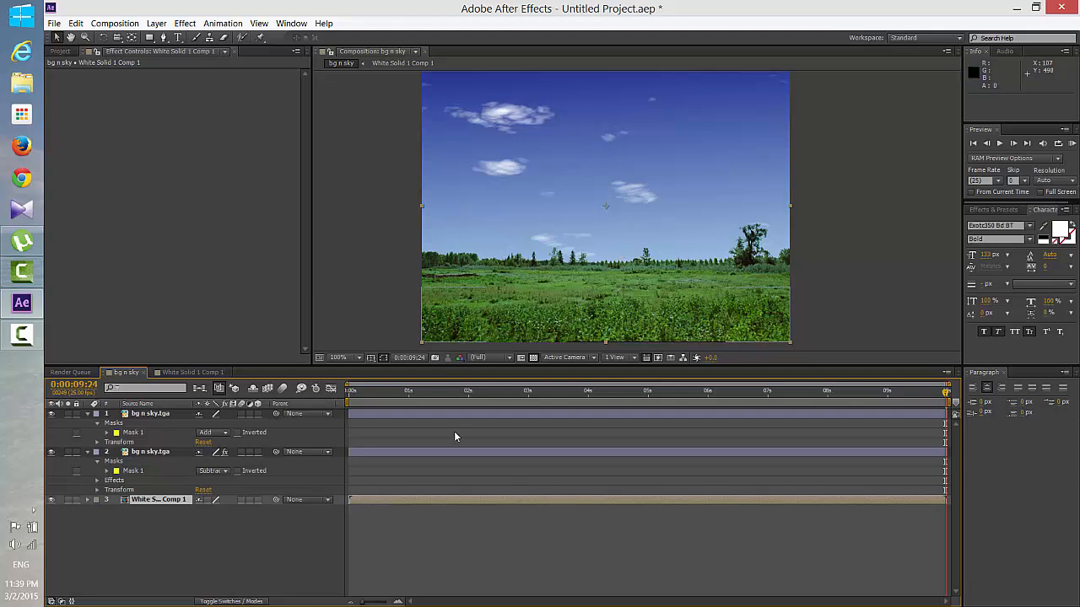
Make the White Solid 1 Comp 1 layer 3D and set its X Rotation to 0x +62°.
click(258, 499)
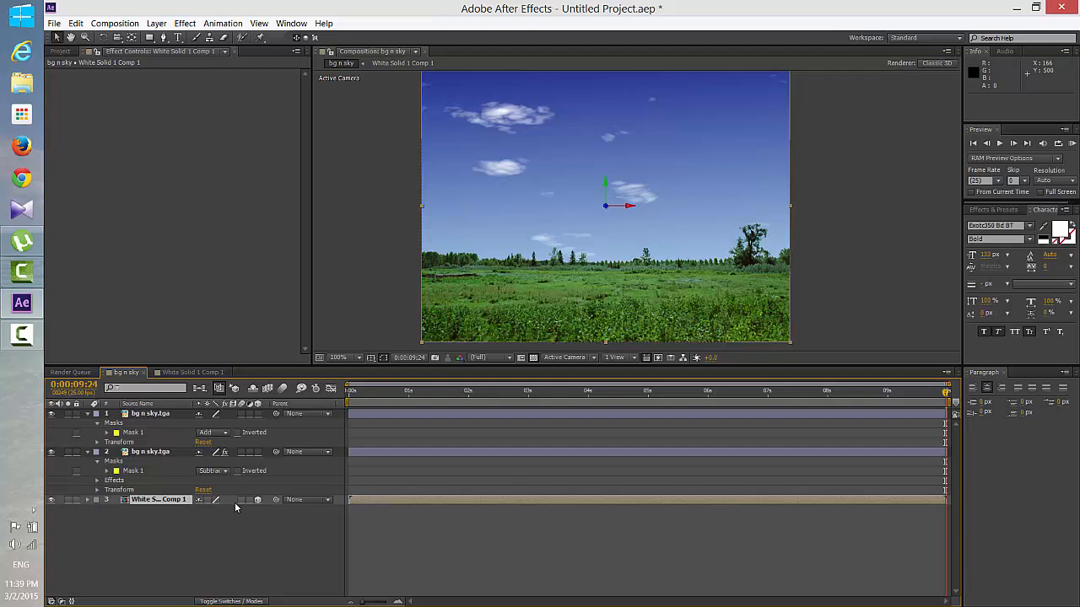
key(r)
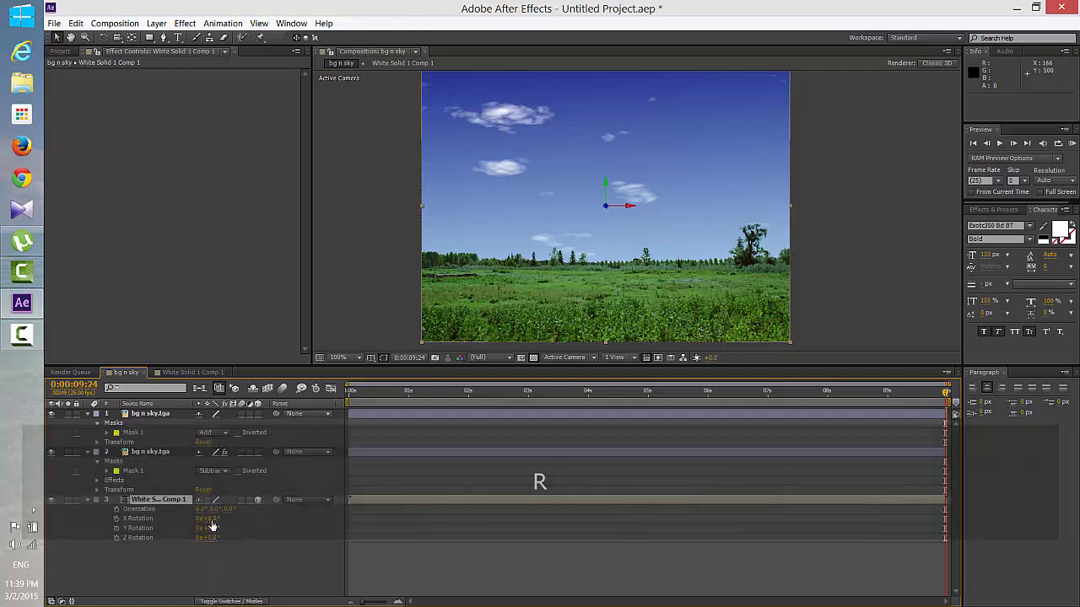
drag(207, 518, 235, 507)
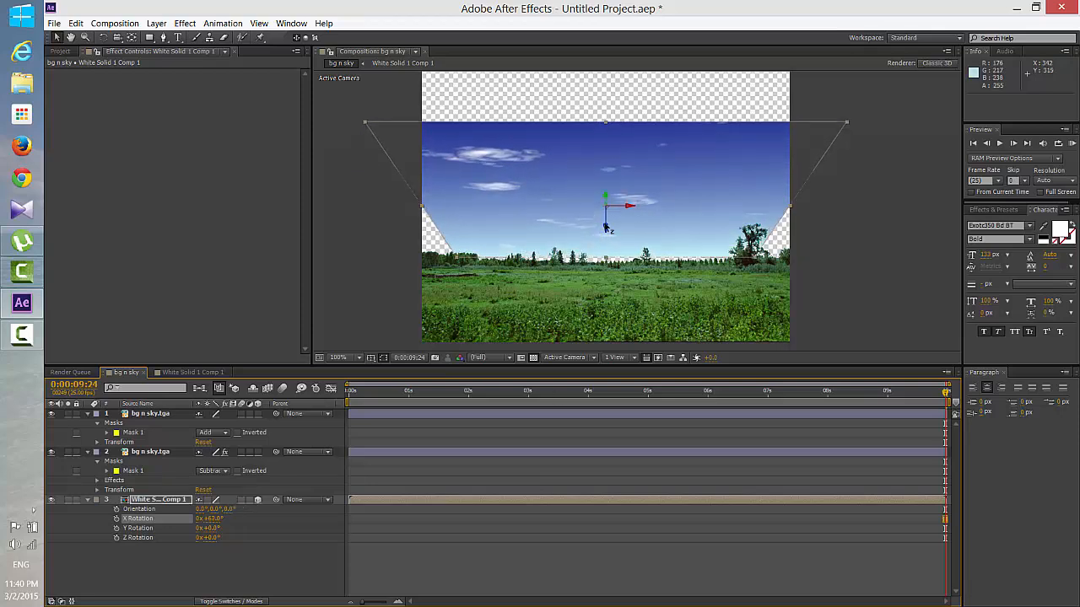
Raise the tilted sky layer in the frame and stretch its height to about 129%.
drag(606, 229, 607, 199)
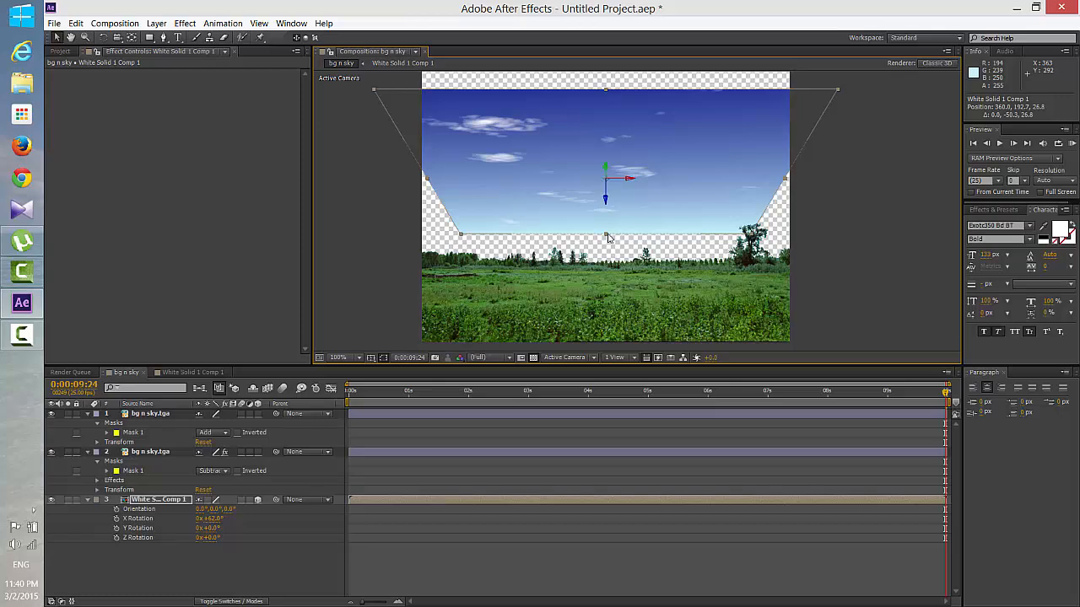
drag(608, 238, 607, 241)
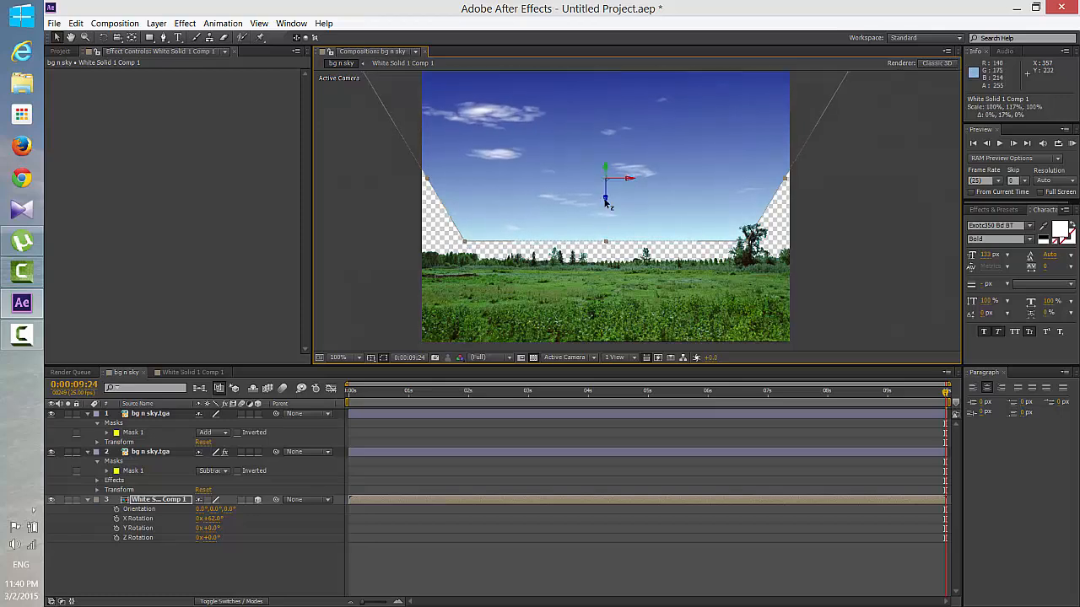
key(ctrl+z)
key(ctrl+z)
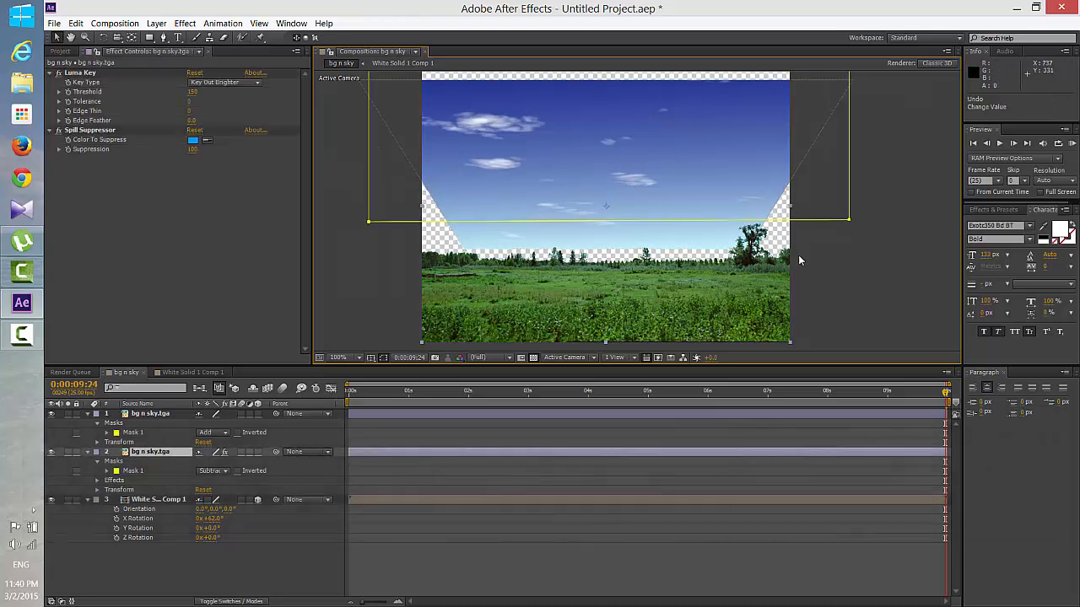
click(799, 257)
click(680, 265)
click(176, 498)
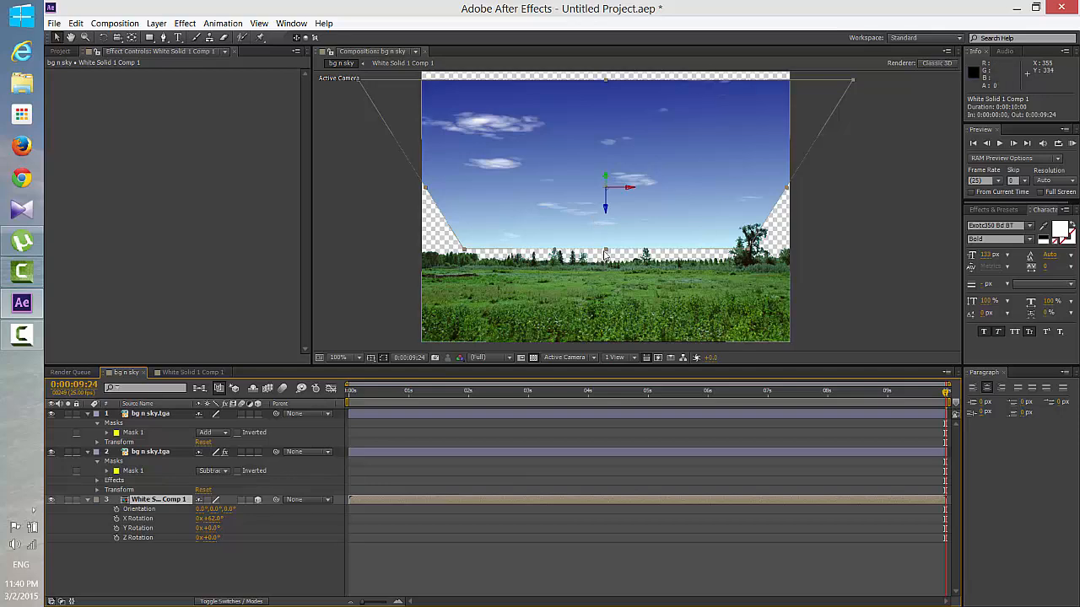
drag(606, 251, 609, 256)
Lower the sky layer to the horizon, scale it to about 133% by 135% to cover the side gaps, and play a RAM preview.
key(comma)
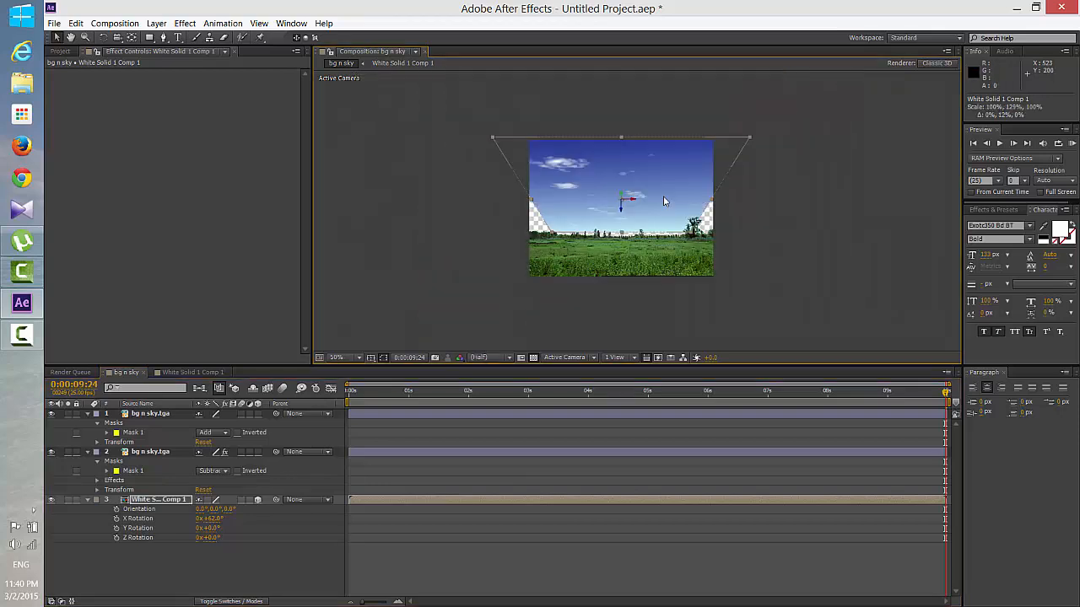
drag(647, 185, 647, 188)
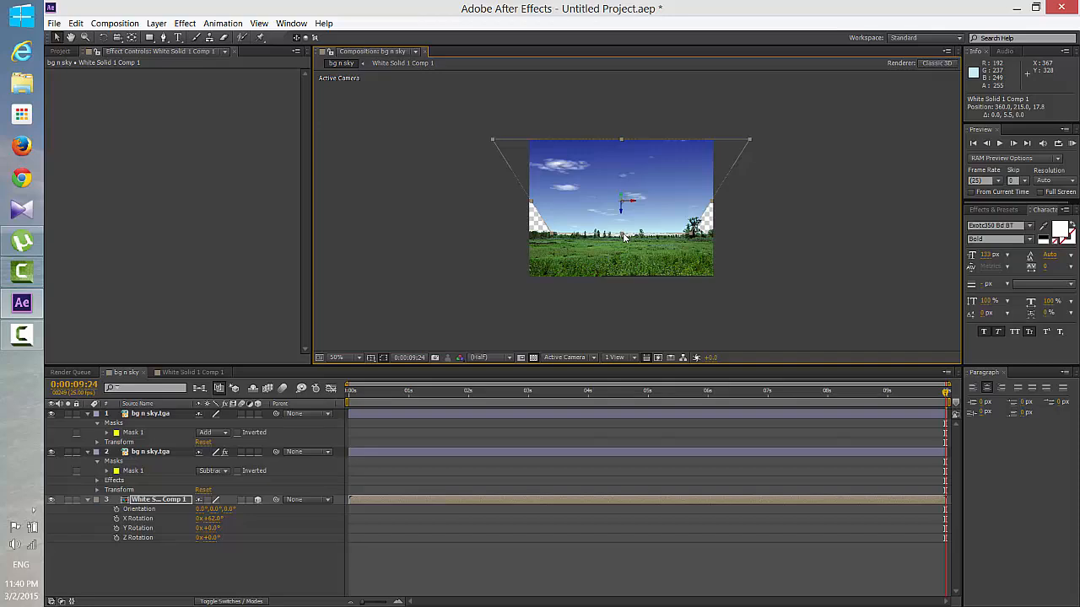
drag(625, 238, 642, 181)
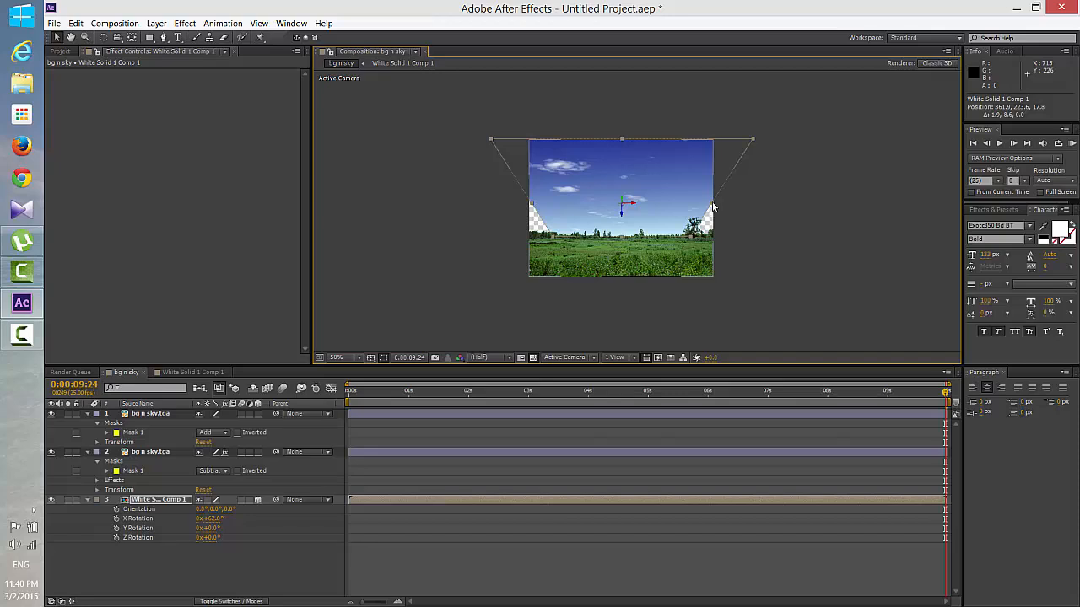
drag(713, 206, 741, 205)
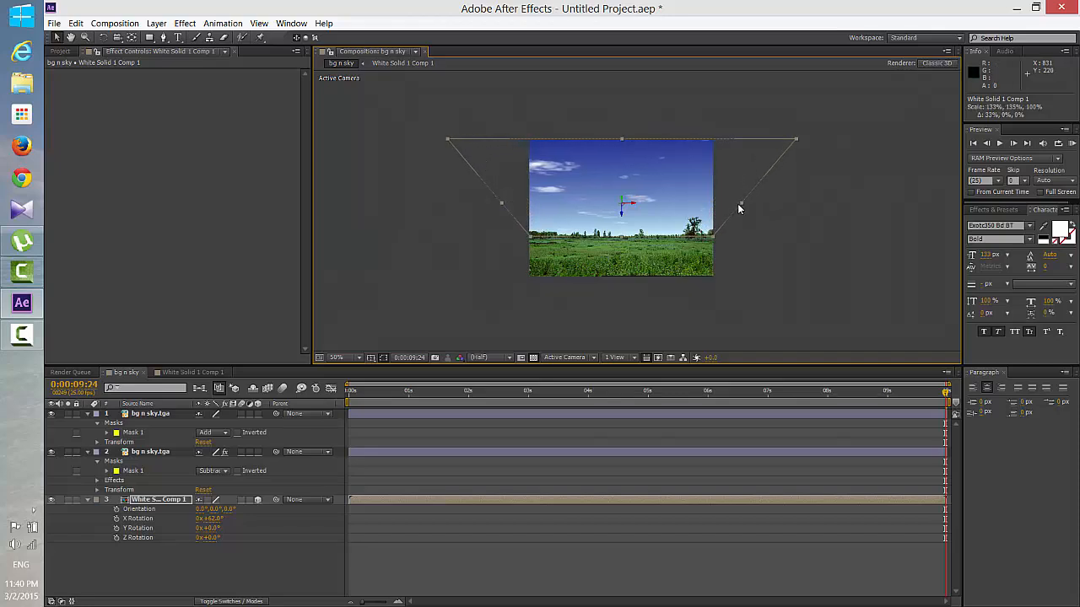
click(771, 249)
key(period)
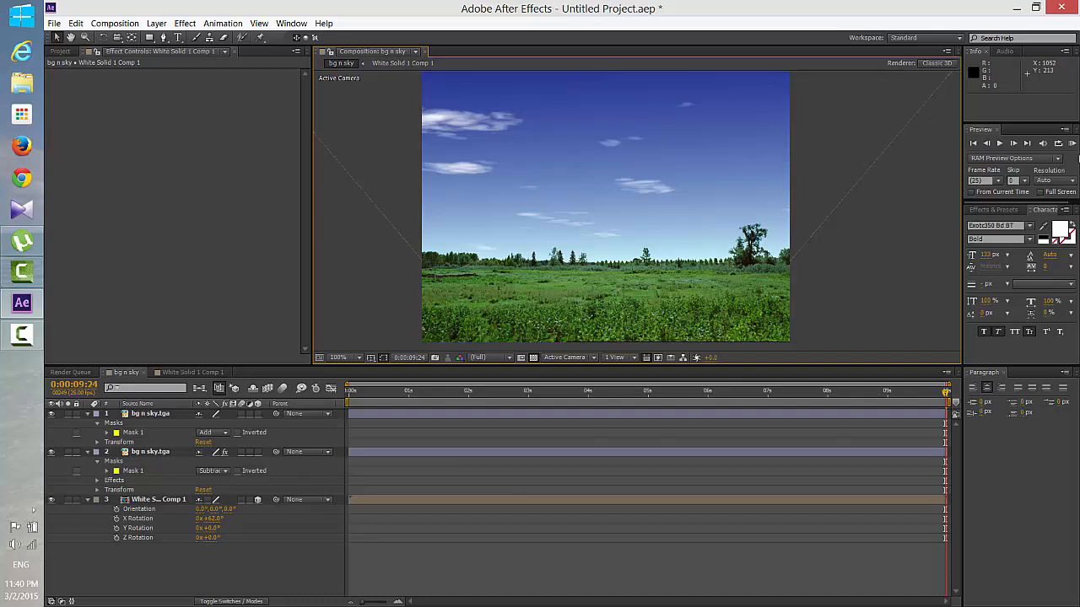
click(1071, 145)
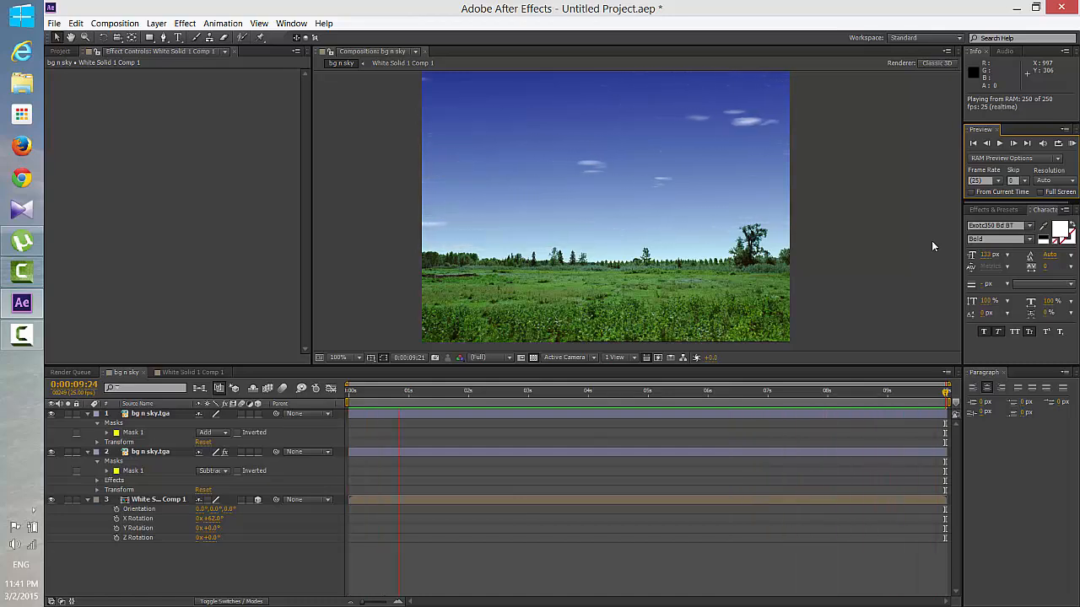
key(space)
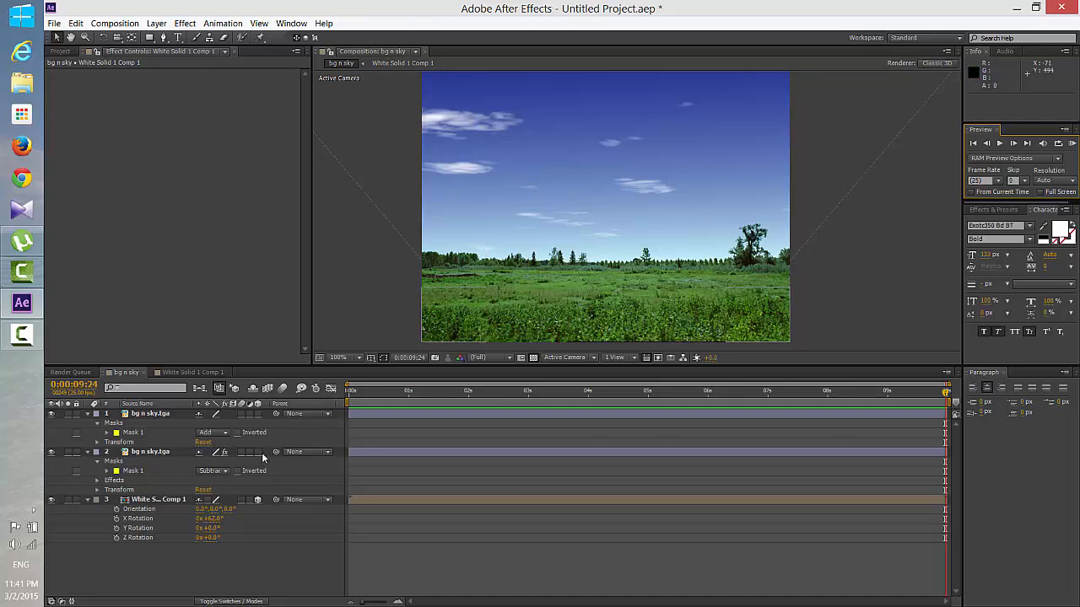
Duplicate the sky layer to the top of the layer stack and enlarge the copy to about 143% by 159%.
click(184, 500)
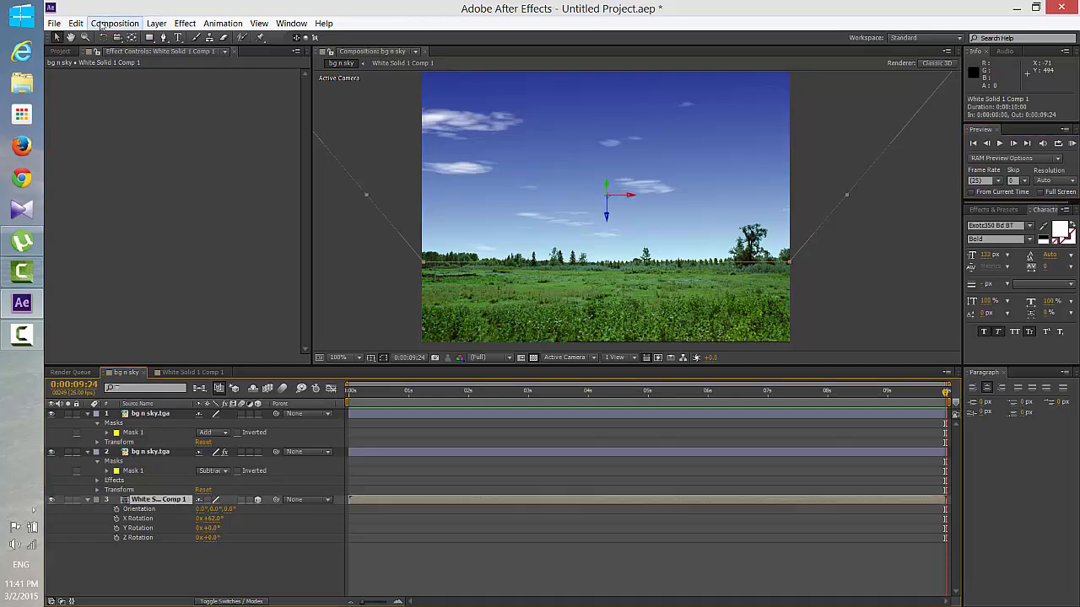
click(75, 22)
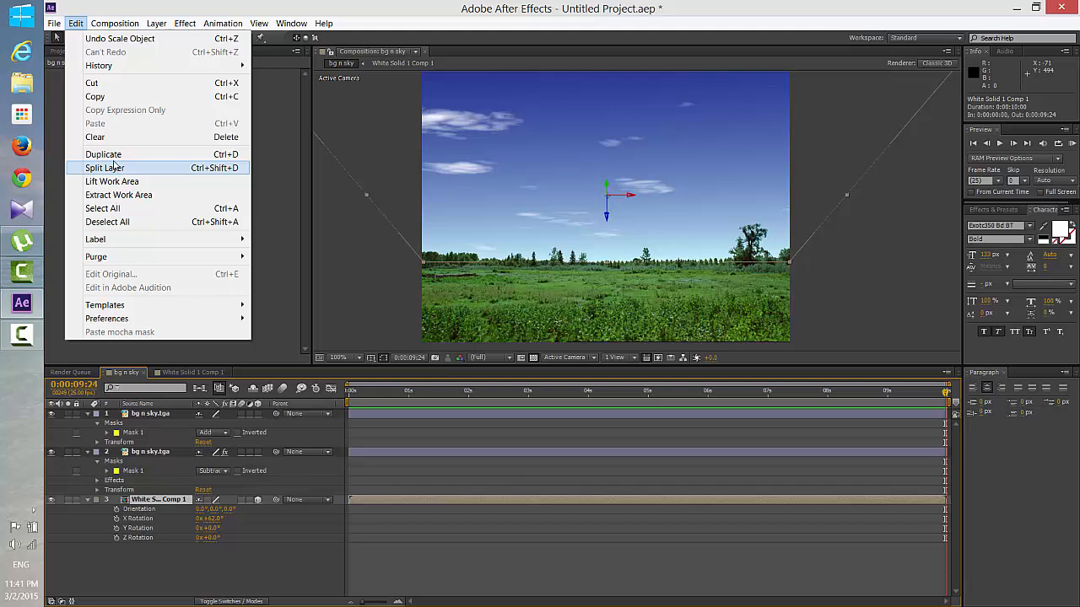
click(103, 154)
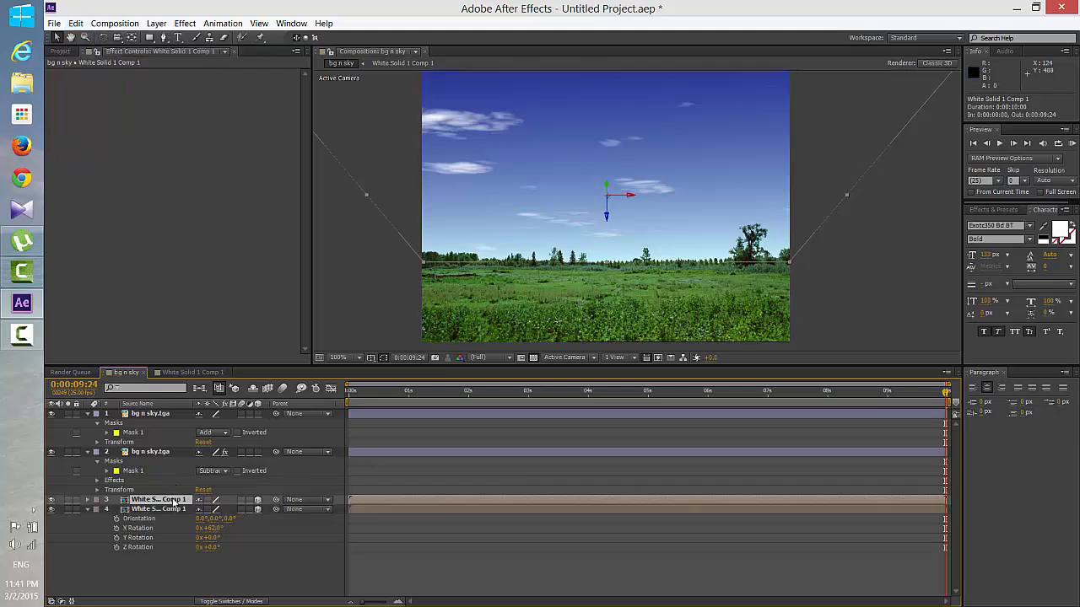
drag(174, 501, 181, 414)
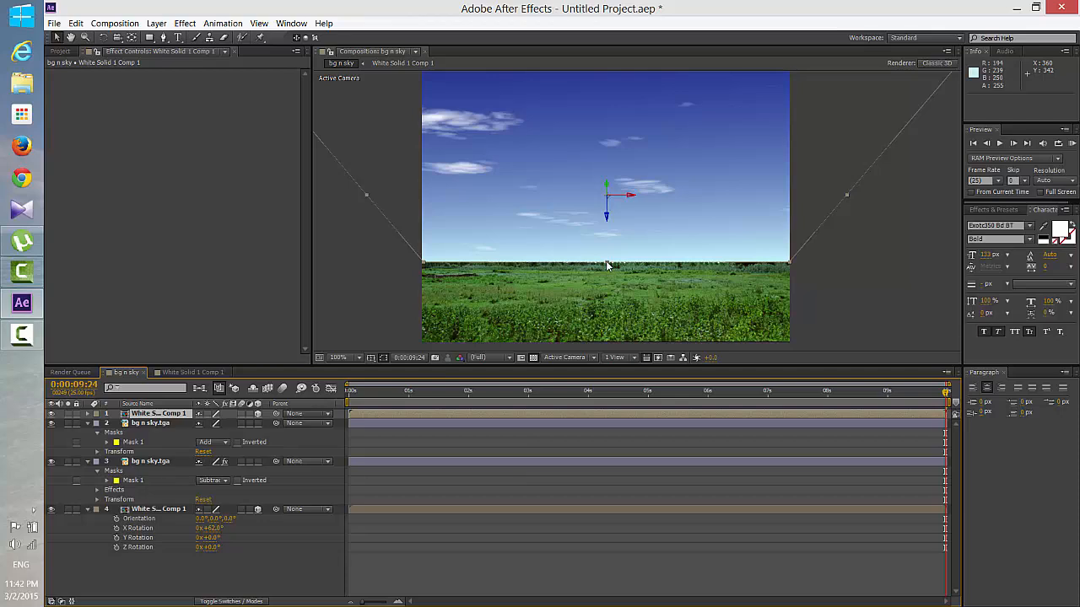
drag(607, 265, 606, 270)
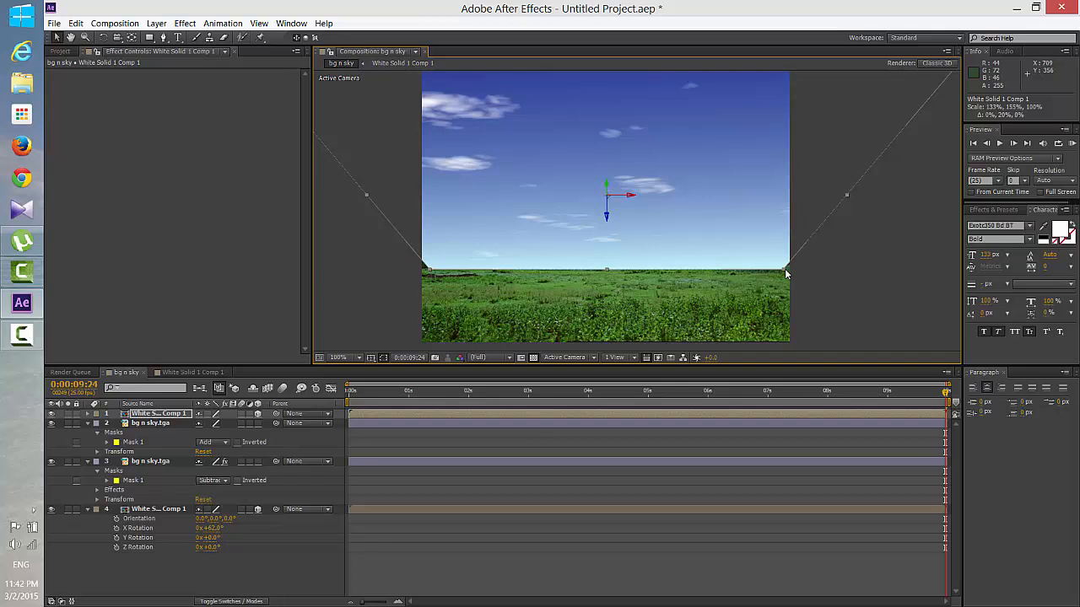
drag(785, 270, 796, 270)
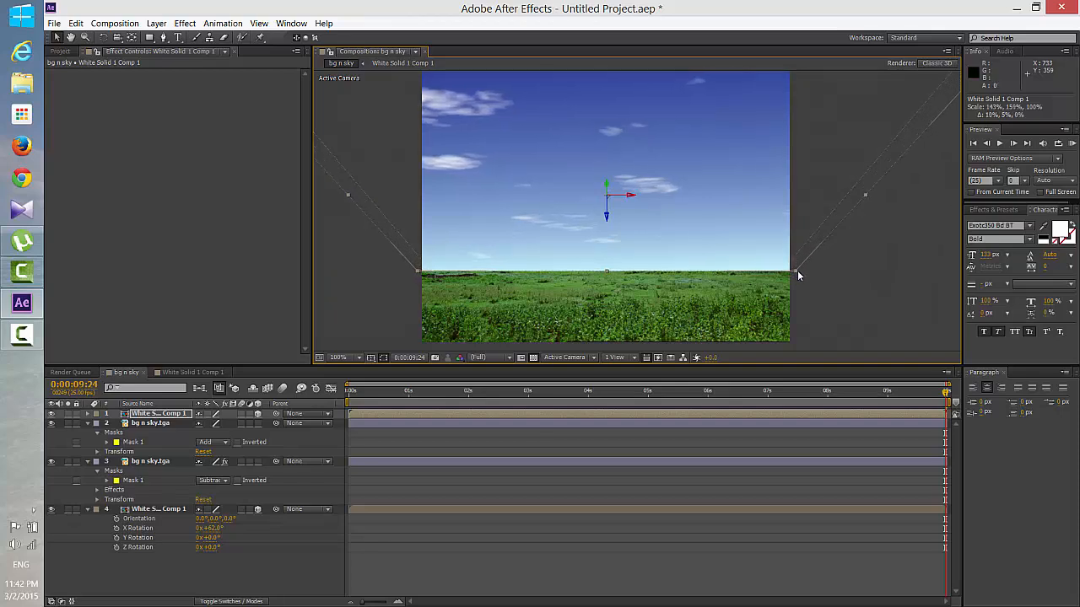
Add a full-layer rectangular mask to the duplicated sky layer and set its Mask Feather to 188 pixels.
double_click(149, 38)
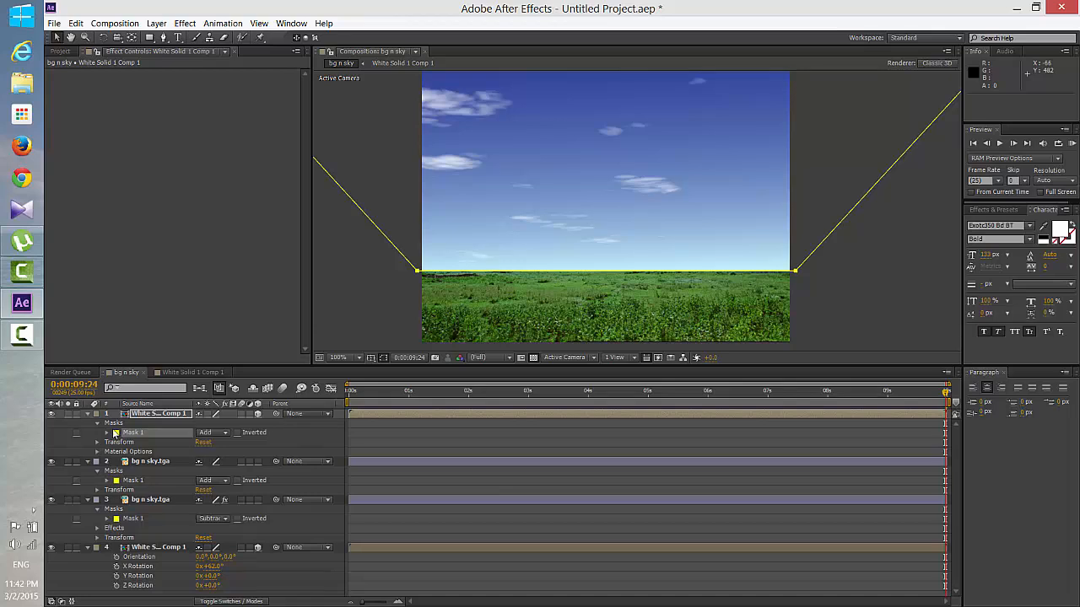
key(f)
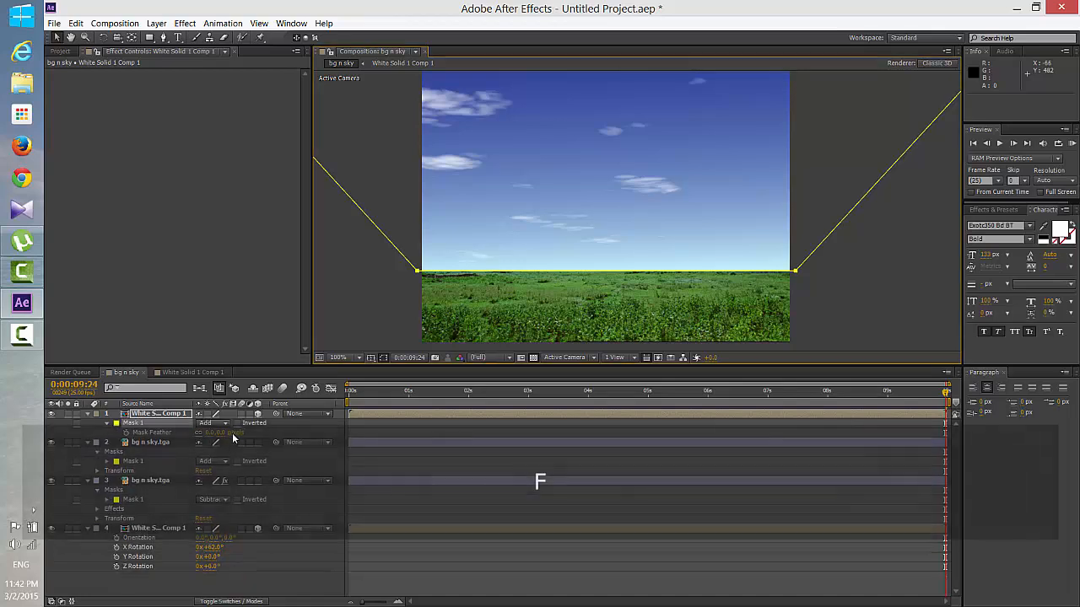
drag(220, 433, 264, 432)
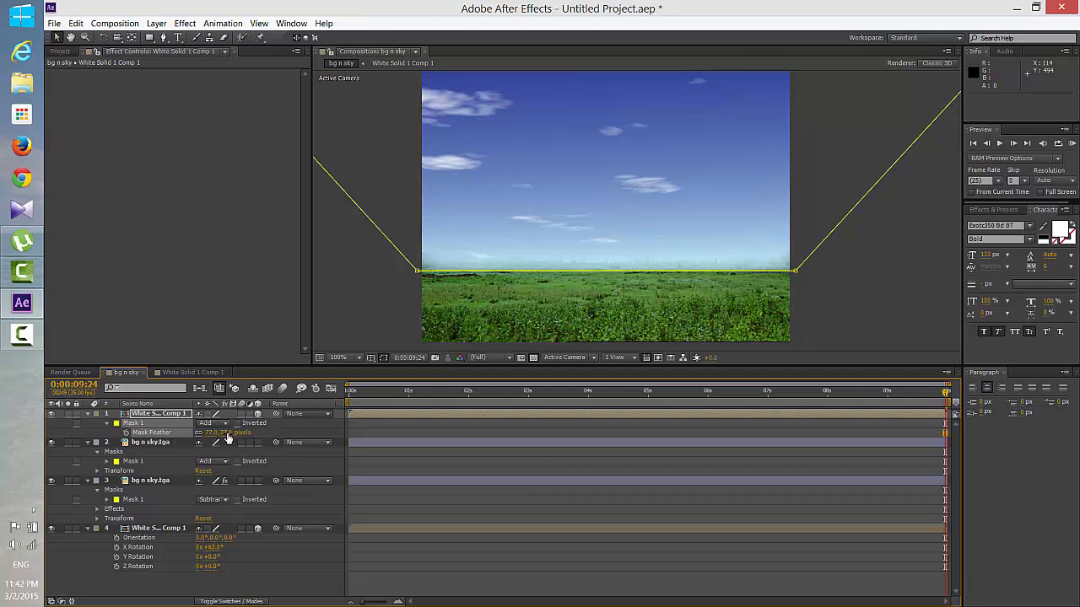
drag(227, 436, 276, 431)
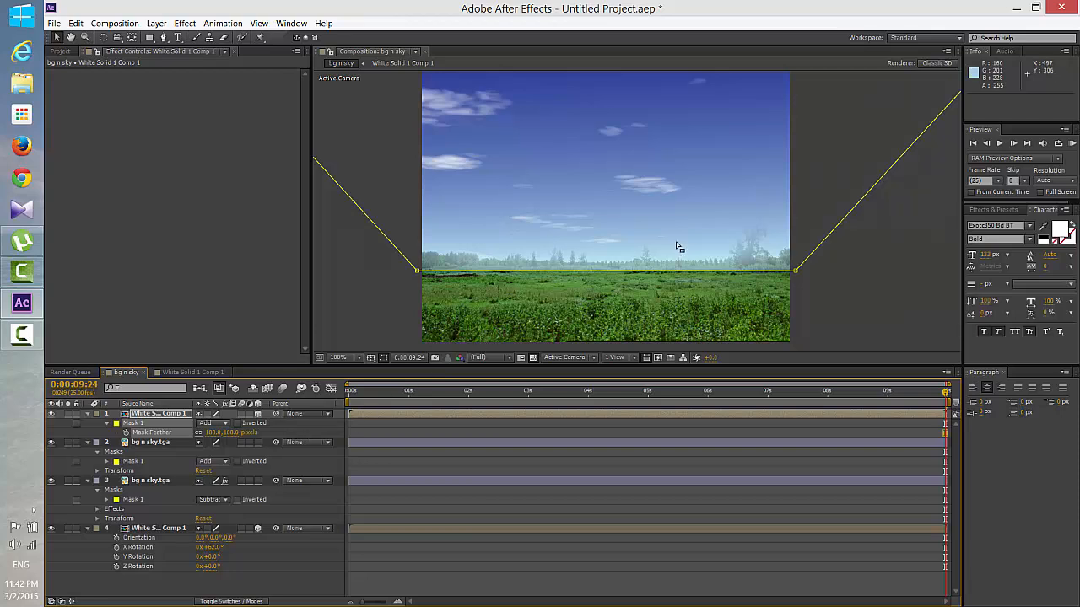
Set the duplicate's X Rotation to 0x +103° and move it down over the ground to about 361.9, 478.9, 76.8.
key(comma)
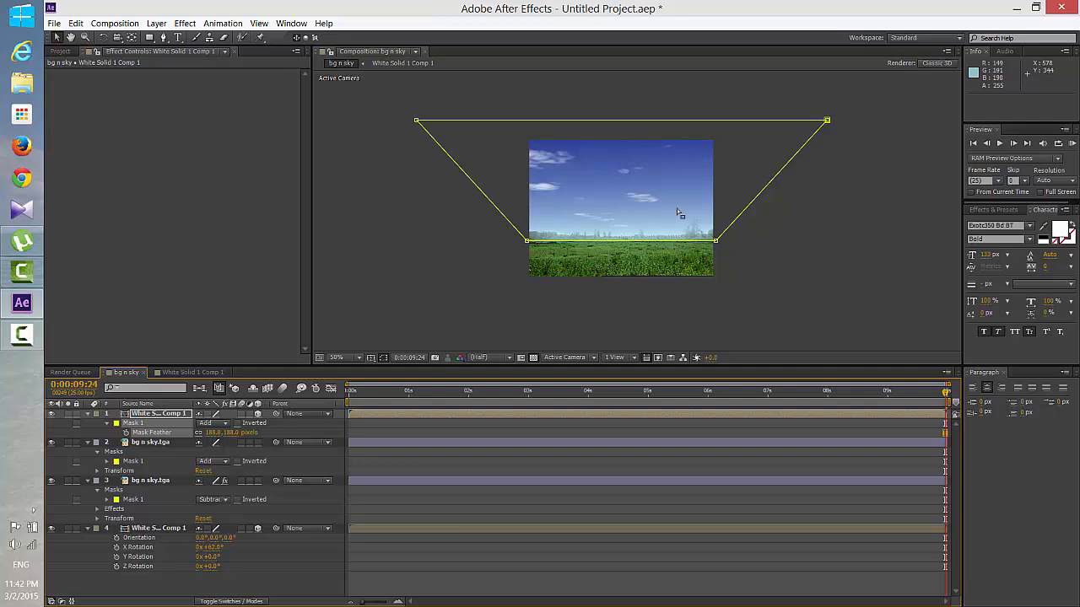
click(403, 419)
key(r)
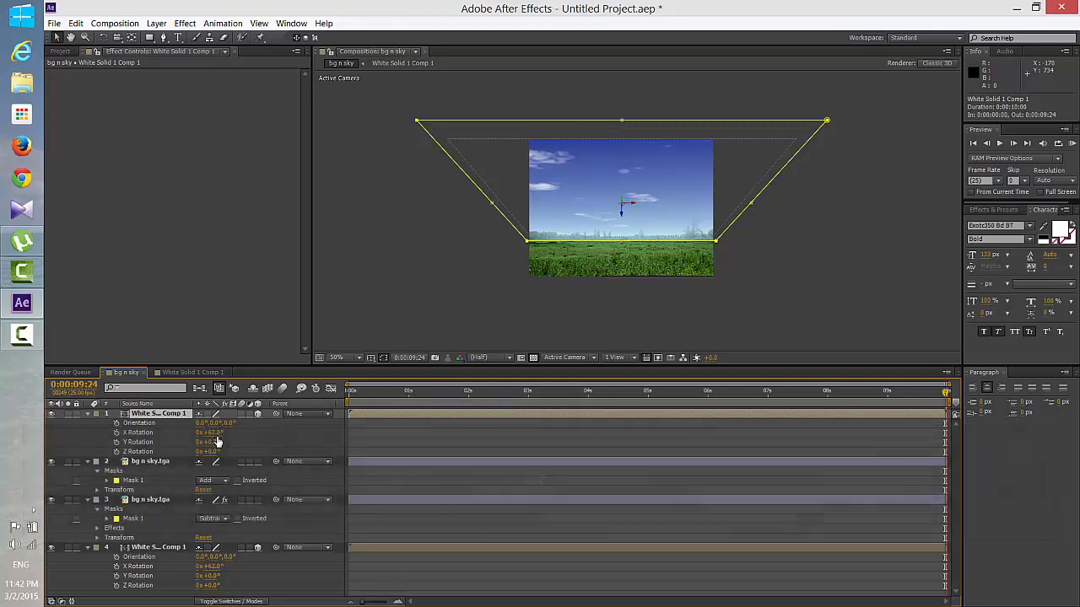
drag(209, 432, 234, 429)
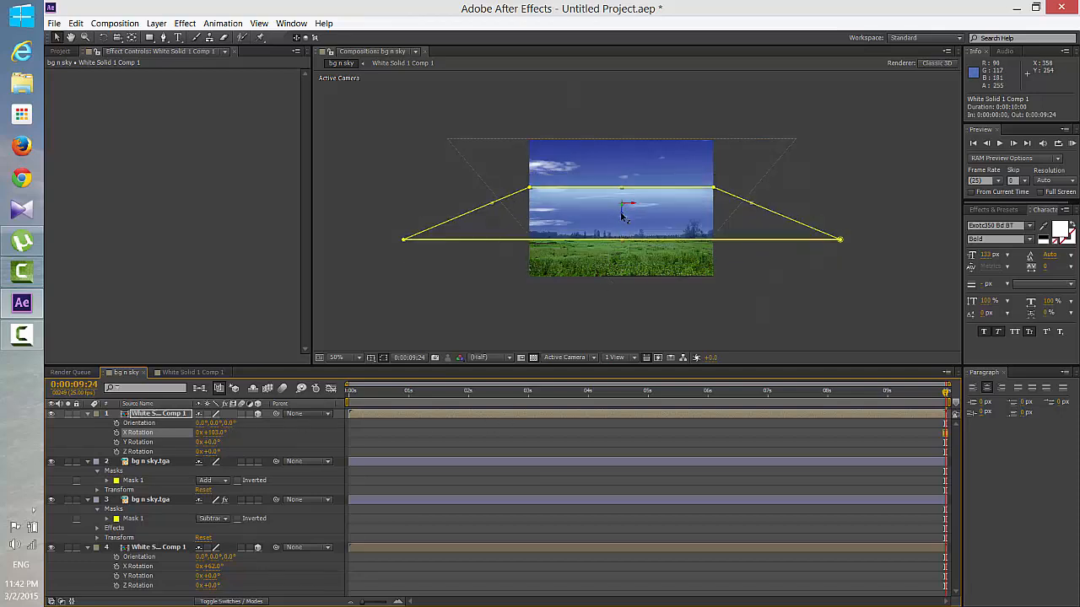
drag(621, 216, 614, 290)
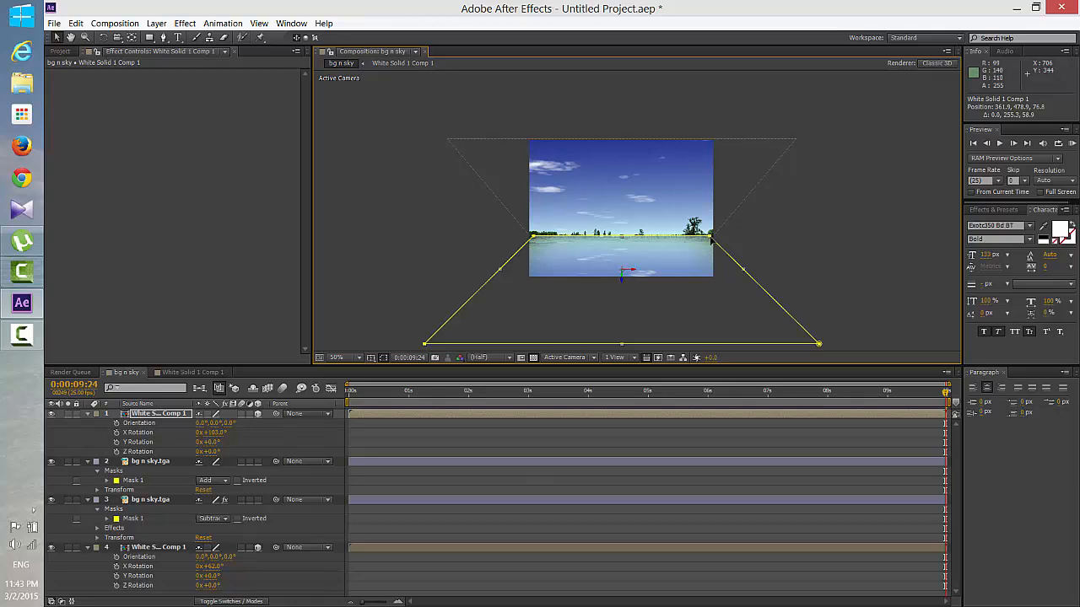
Move the duplicate's two upper mask corners outward past the frame's sides and slightly below the horizon.
drag(711, 239, 717, 236)
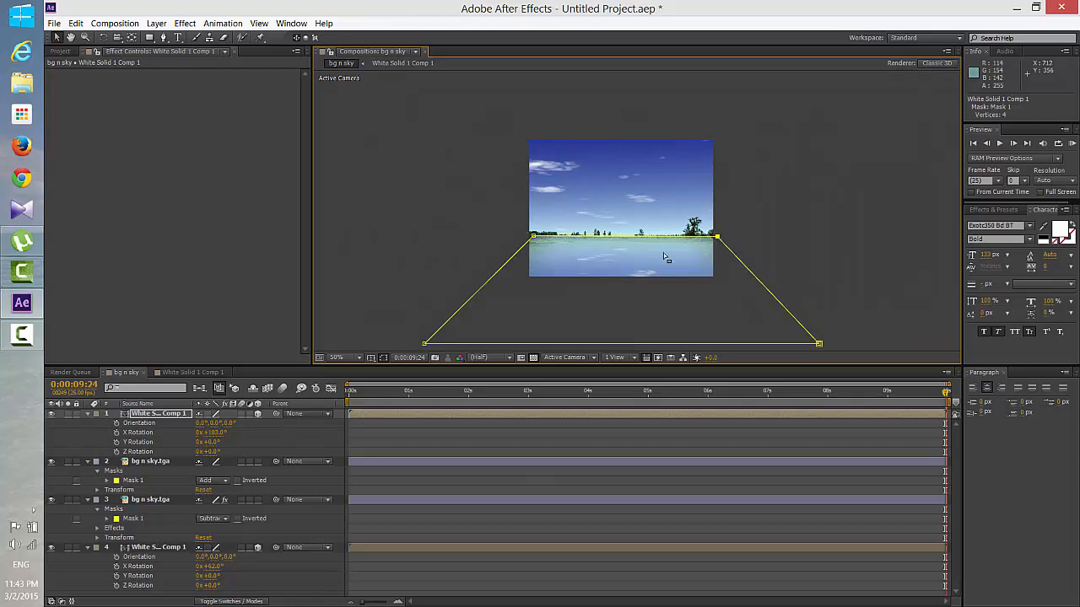
drag(533, 237, 524, 237)
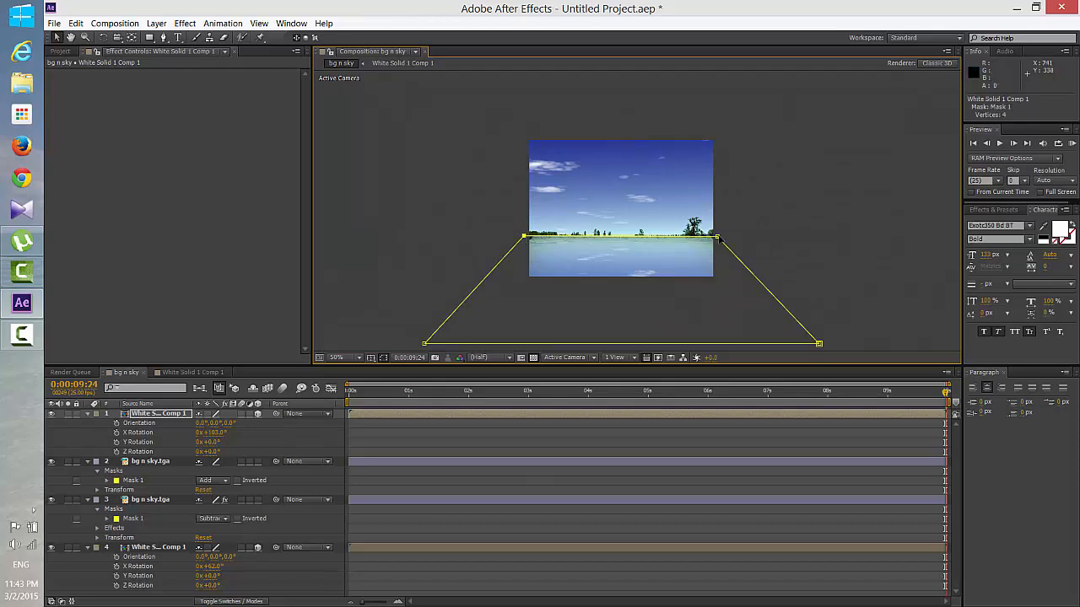
drag(718, 239, 717, 240)
drag(524, 237, 525, 243)
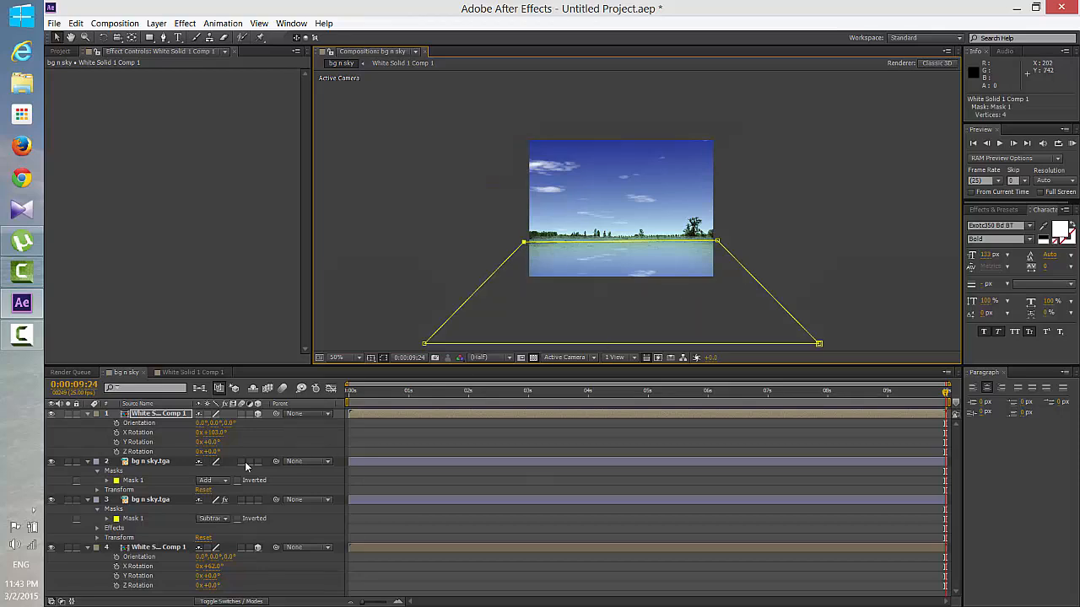
Try the duplicate's lower mask edge near the frame's bottom, then leave it lower and wider, beyond the frame.
click(799, 247)
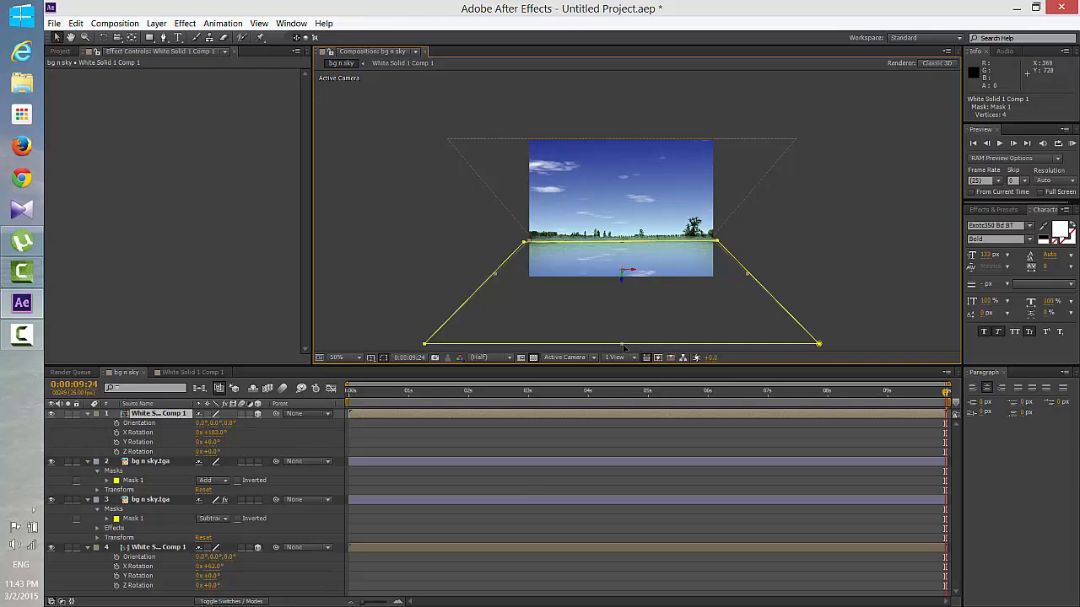
drag(623, 346, 604, 293)
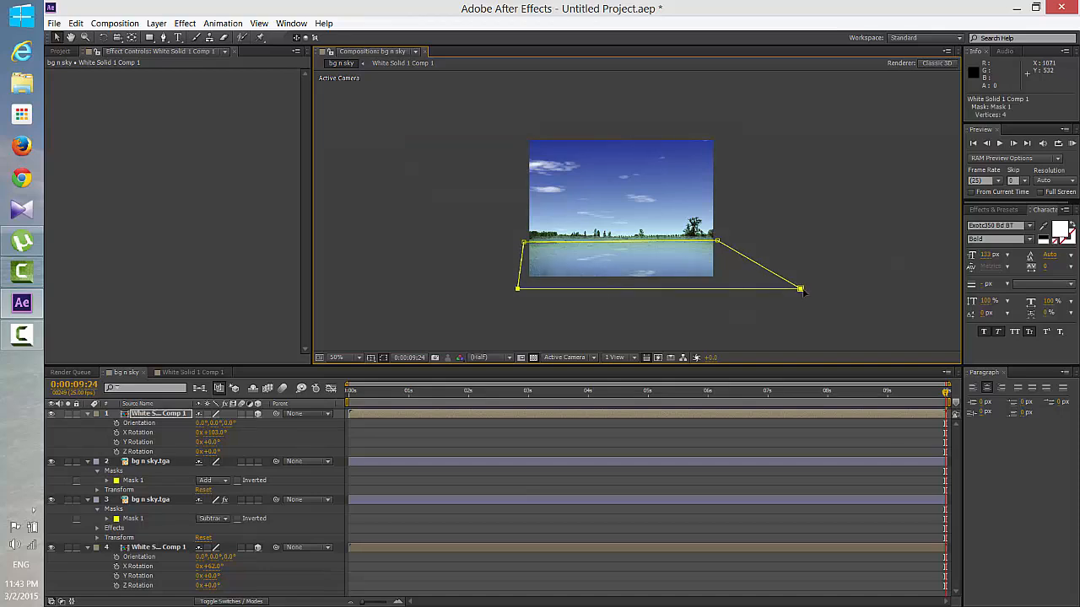
drag(800, 291, 763, 290)
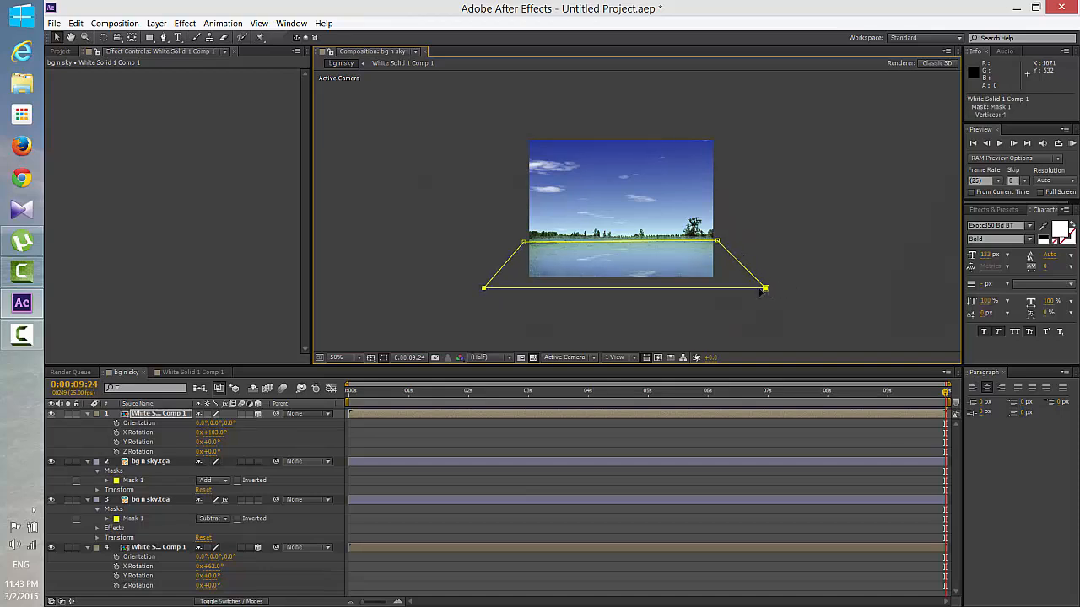
click(659, 304)
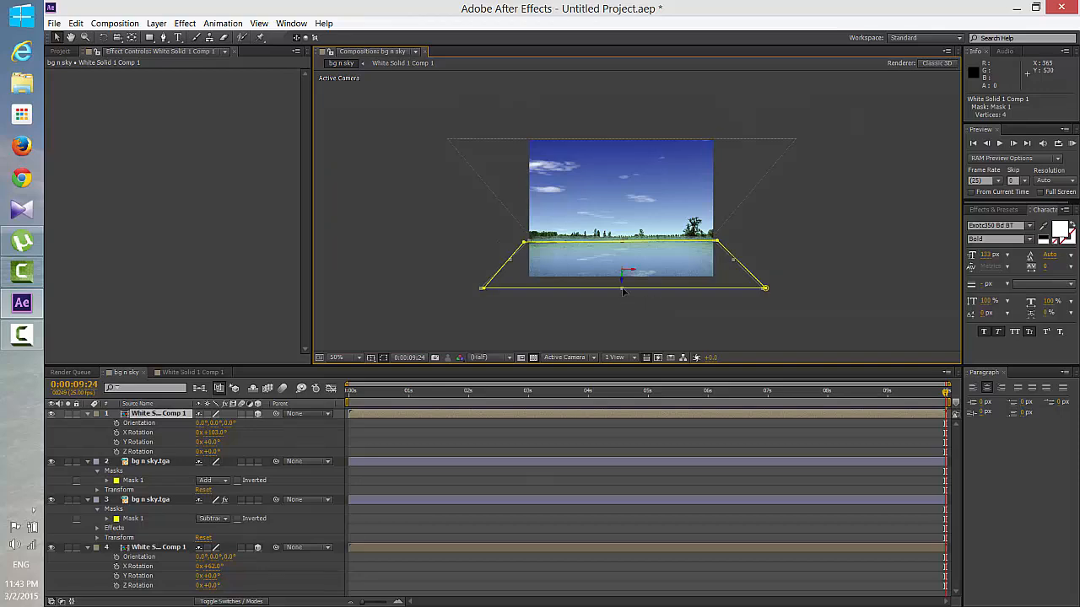
drag(621, 291, 616, 278)
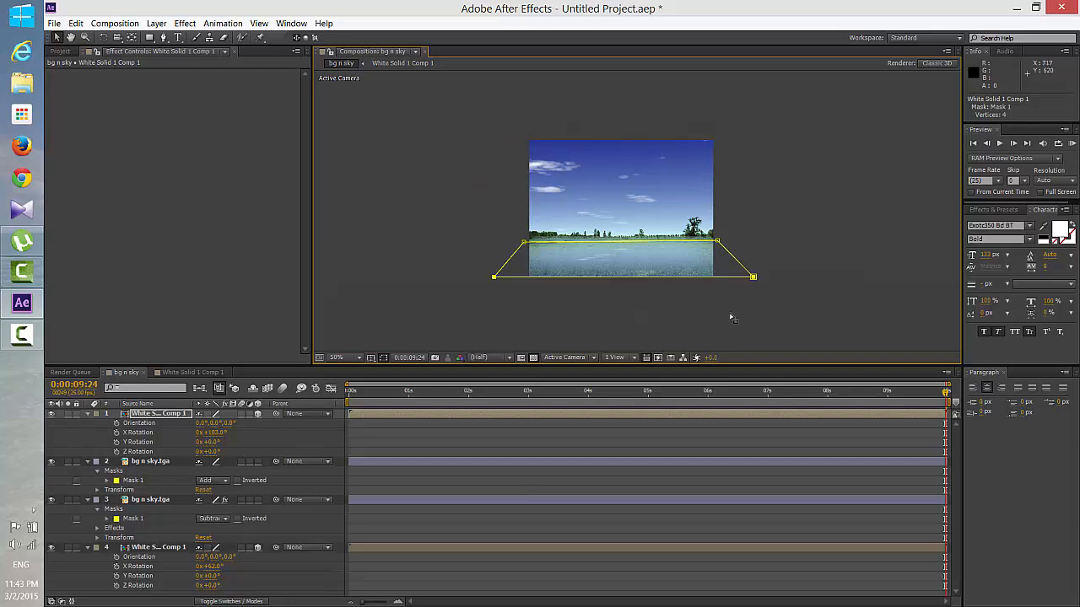
click(748, 289)
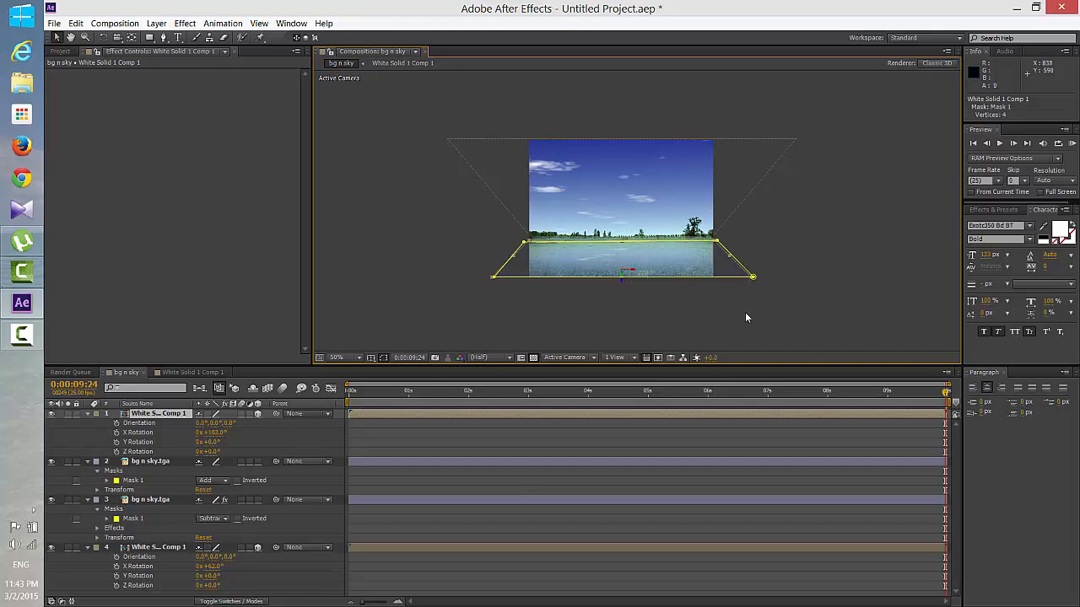
click(754, 280)
click(739, 275)
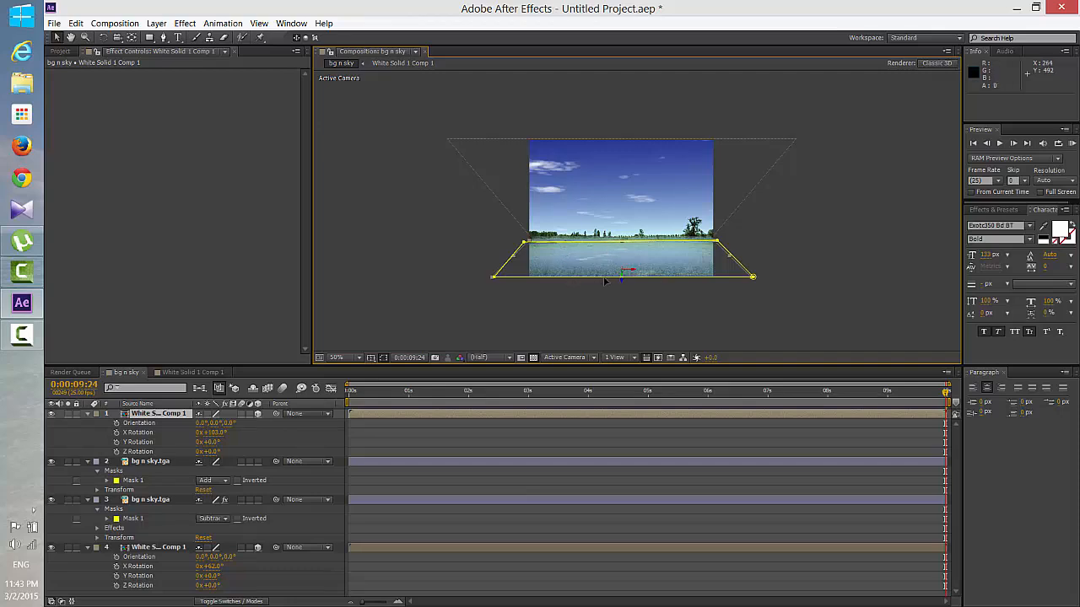
click(631, 277)
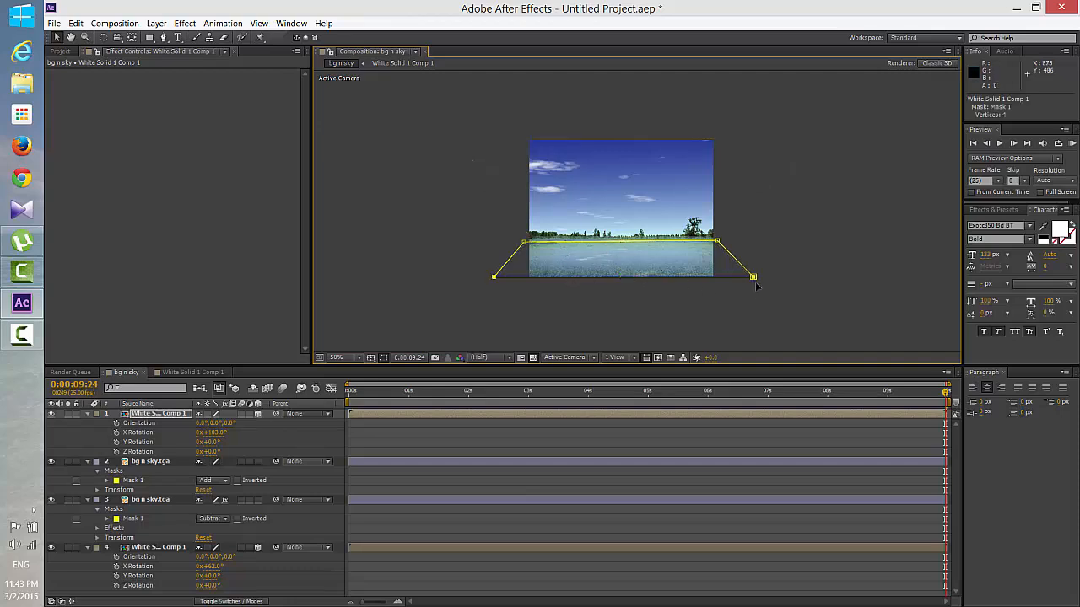
drag(755, 284, 793, 319)
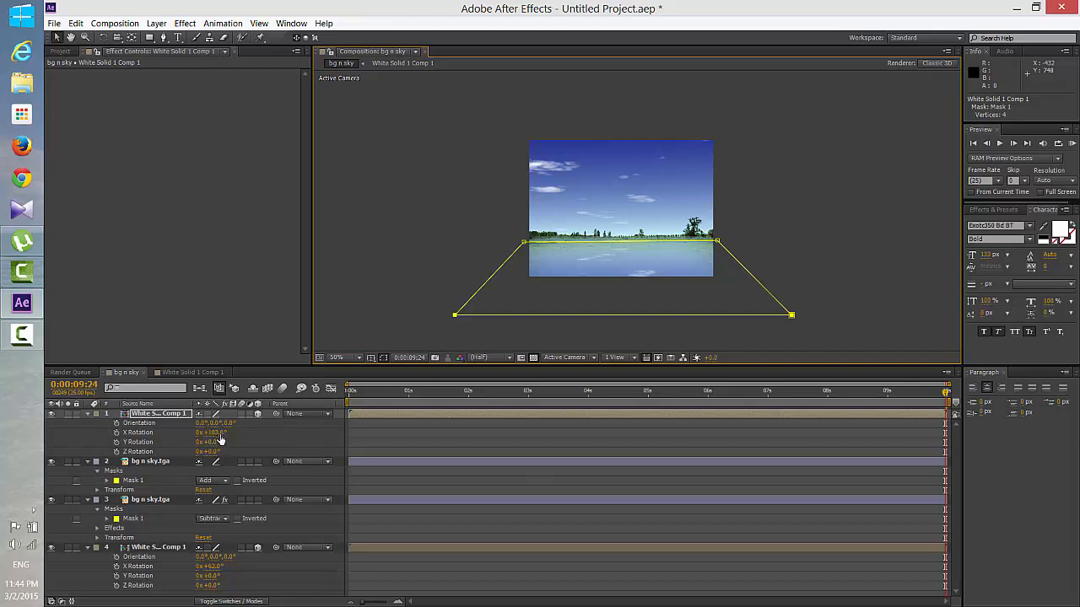
Set the duplicate's X Rotation to 0x +95° and raise it to the horizon at about 361.9, 411.0, 74.2.
drag(219, 439, 213, 440)
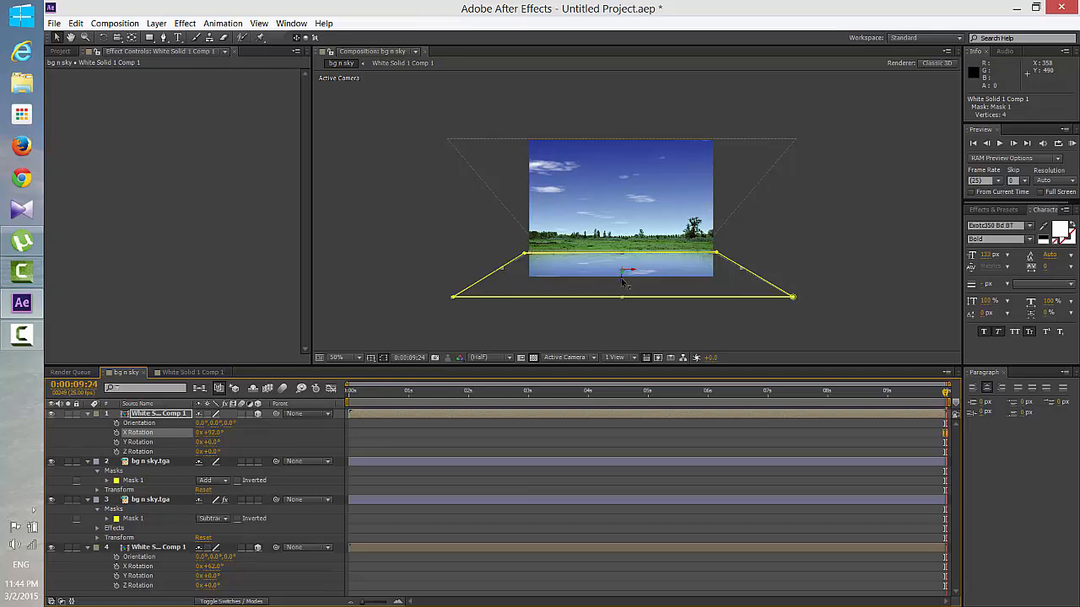
drag(622, 284, 622, 265)
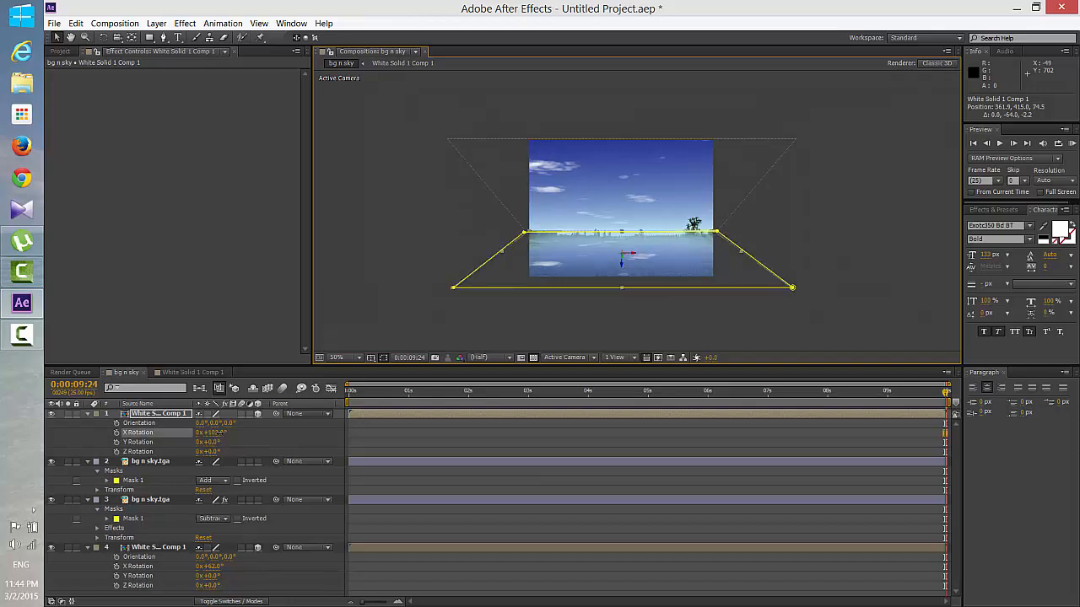
drag(211, 432, 240, 432)
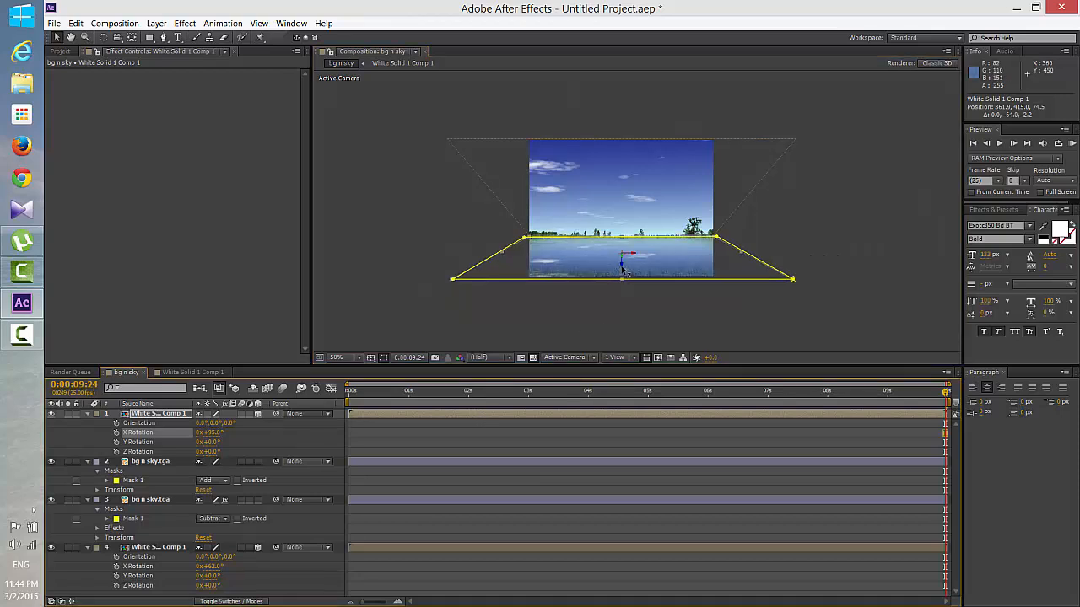
drag(622, 267, 622, 267)
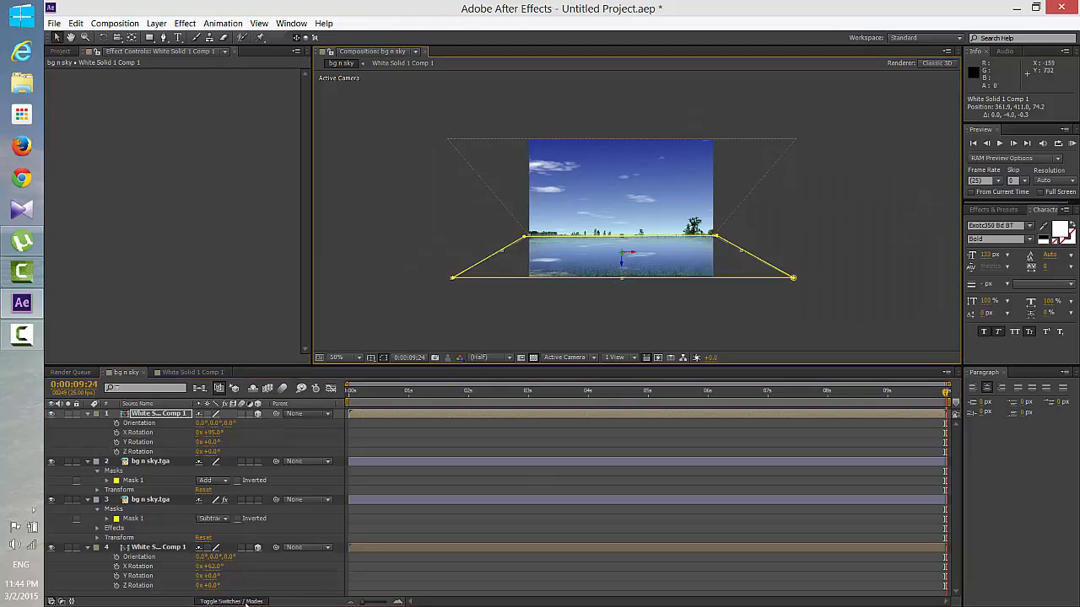
Set the duplicated sky layer's blending mode to Subtract.
click(247, 601)
click(229, 415)
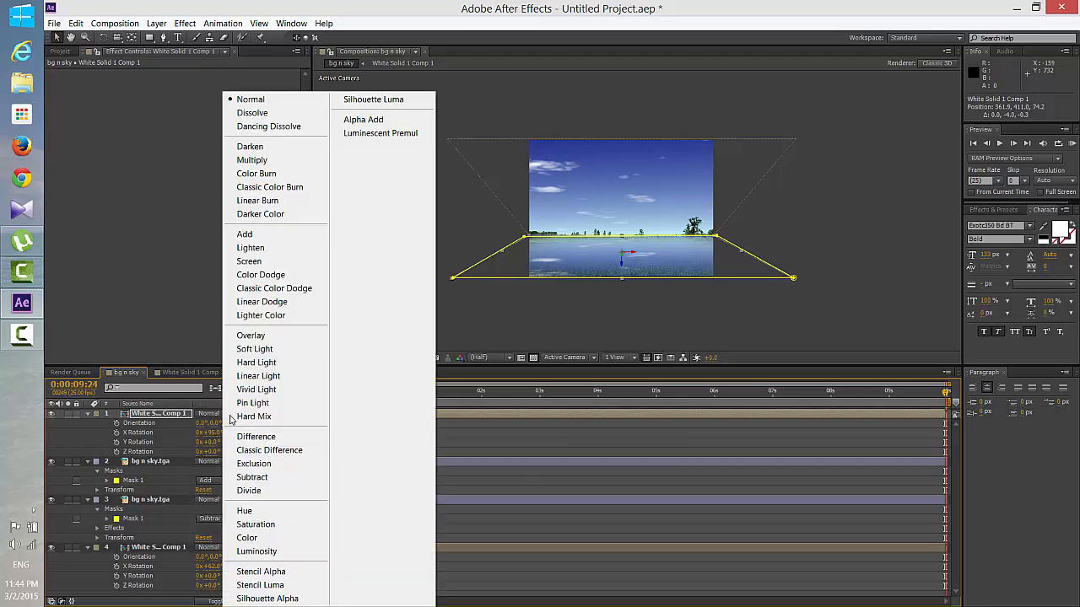
click(260, 481)
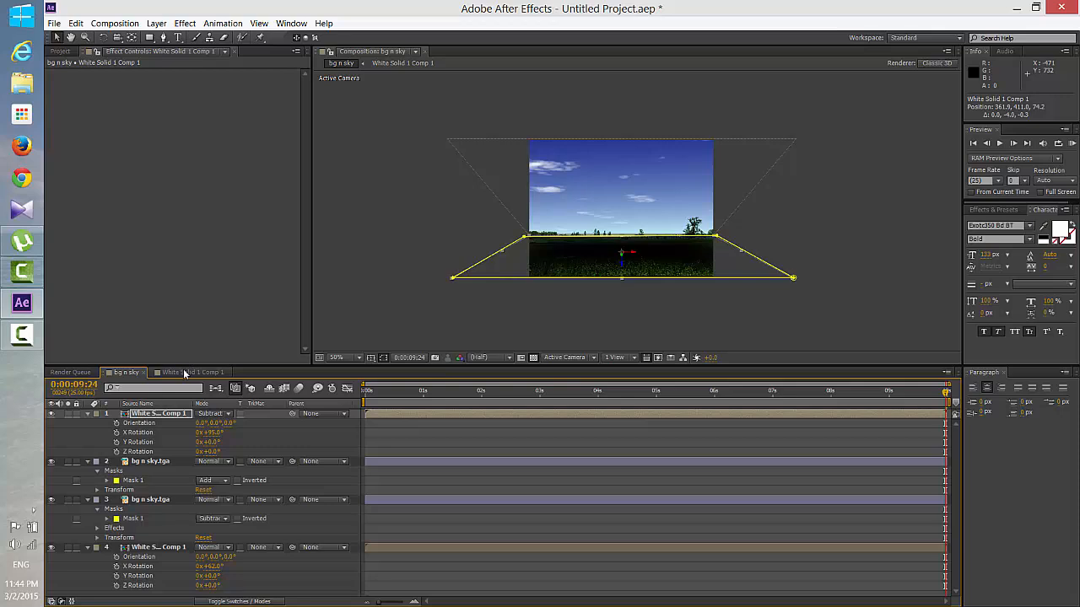
Open the White Solid 1 Comp 1 composition and duplicate its White Solid 1 layer.
click(185, 373)
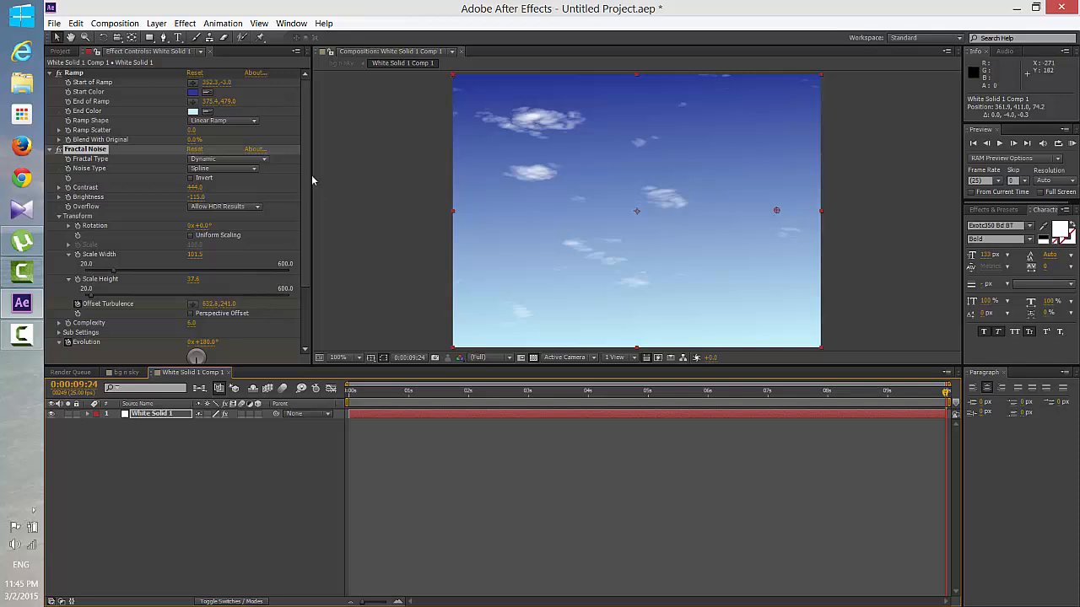
scroll(307, 172, down, 3)
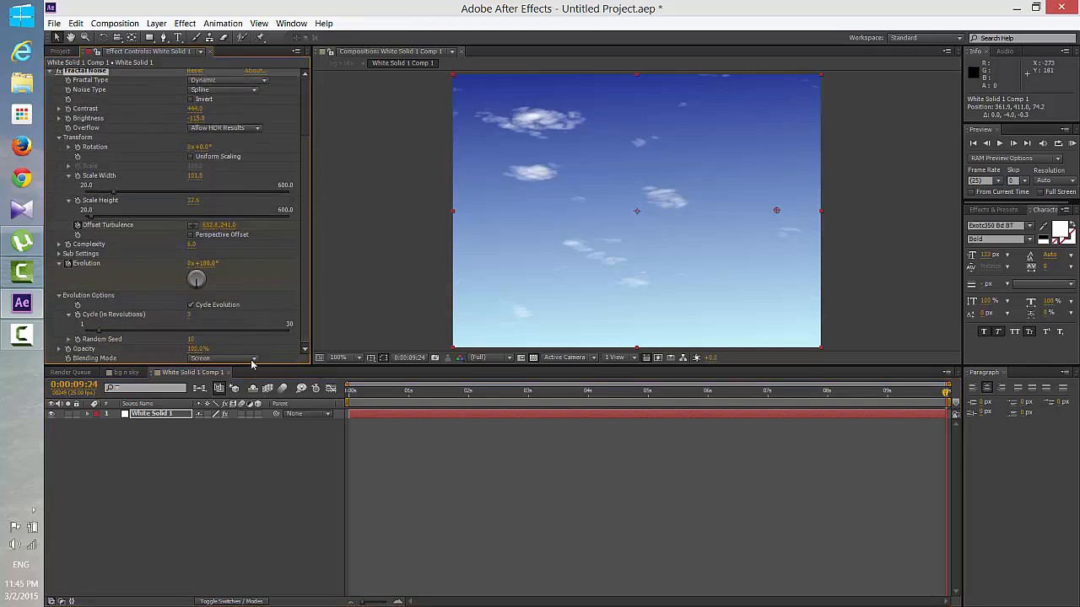
key(Return)
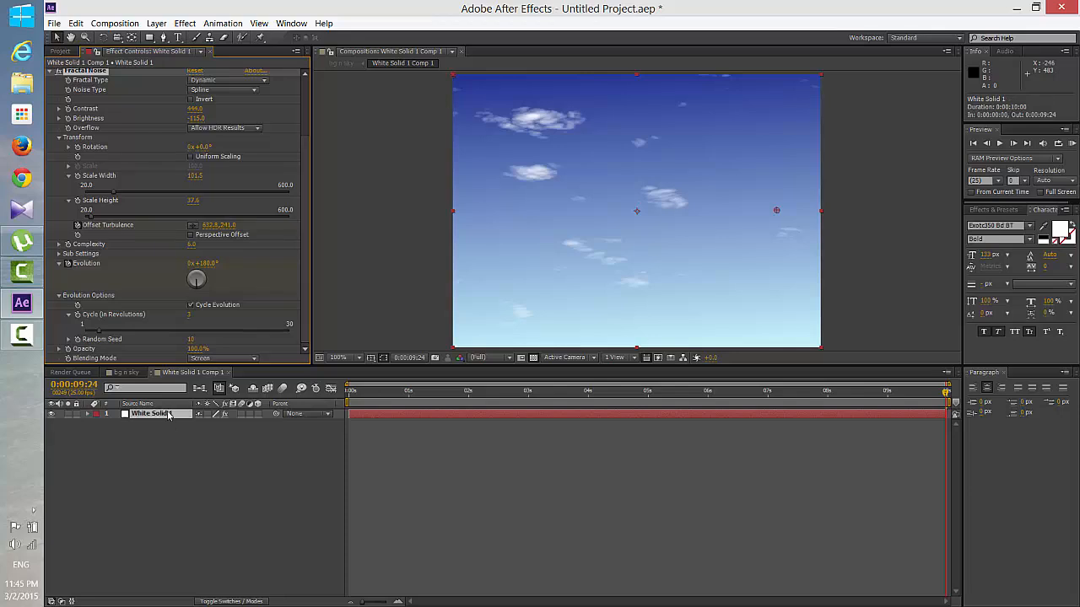
key(ctrl)
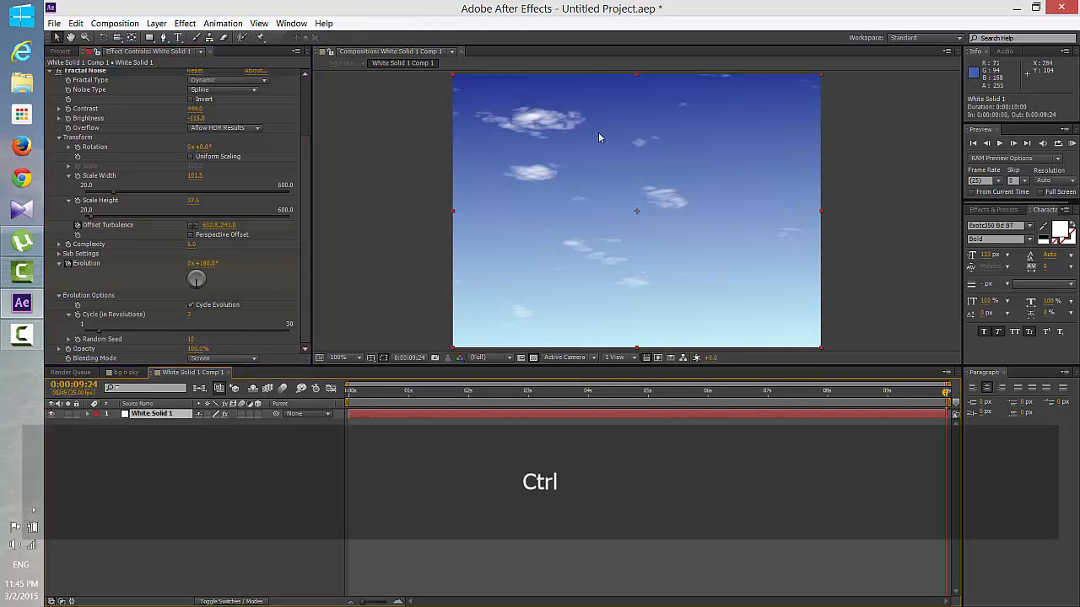
key(ctrl+d)
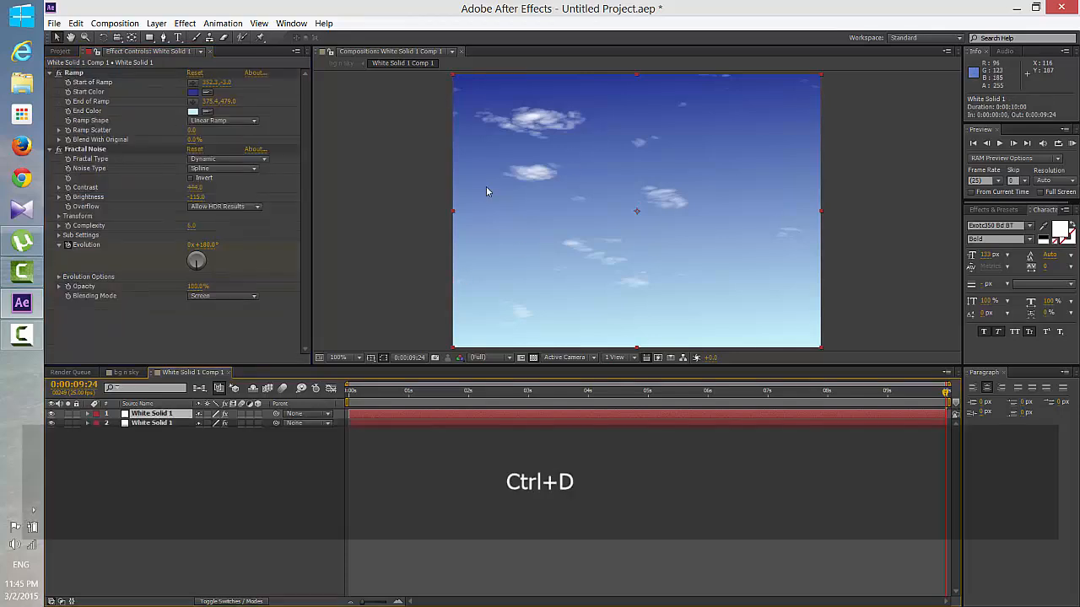
Delete the Fractal Noise effect from the lower White Solid 1 layer and the Ramp effect from the upper one.
click(172, 425)
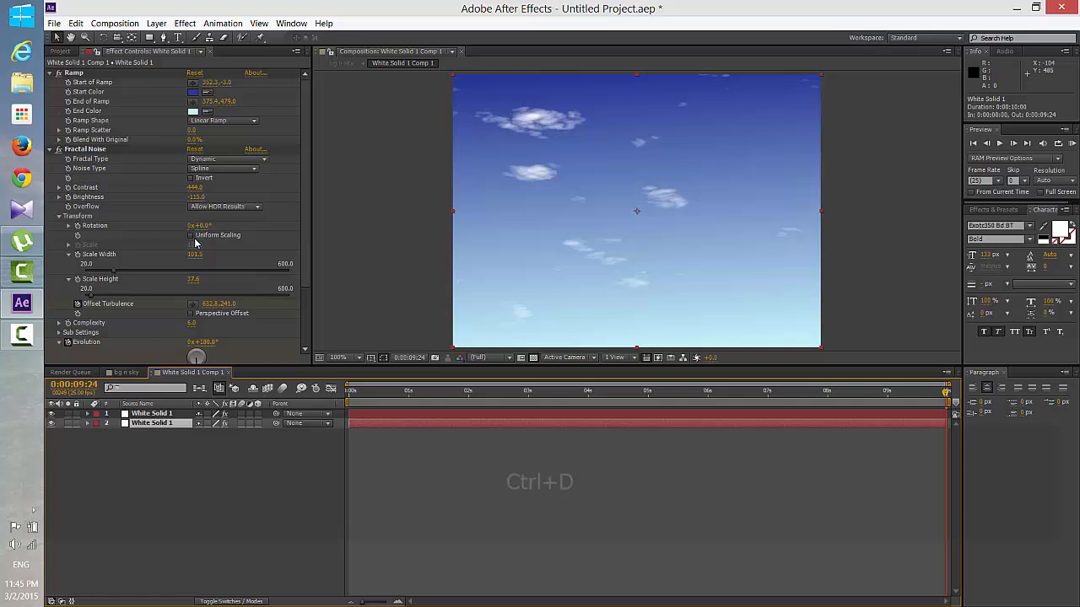
click(79, 151)
key(Delete)
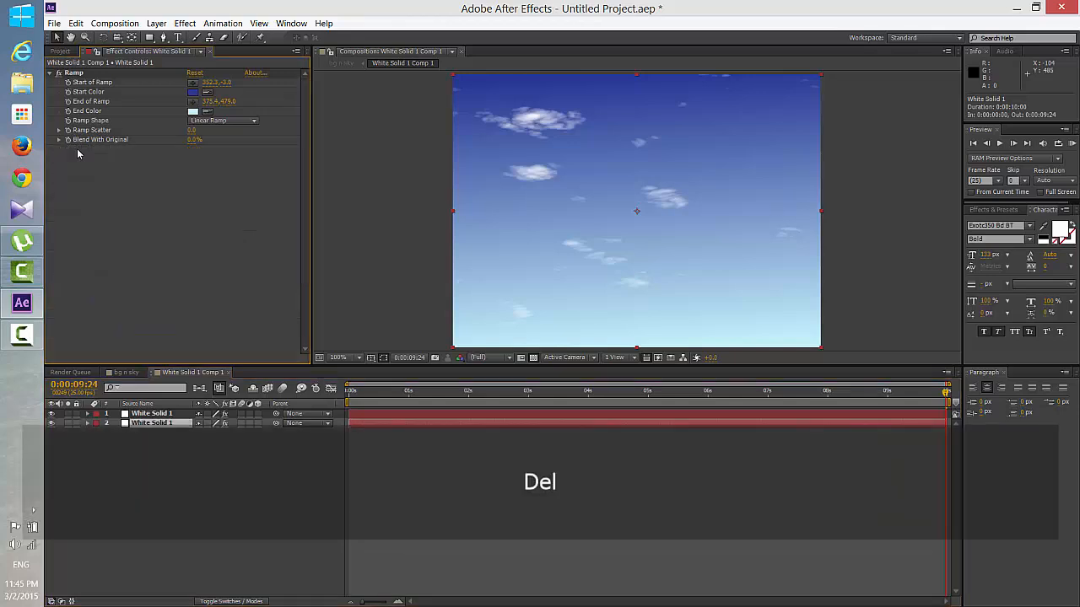
click(169, 415)
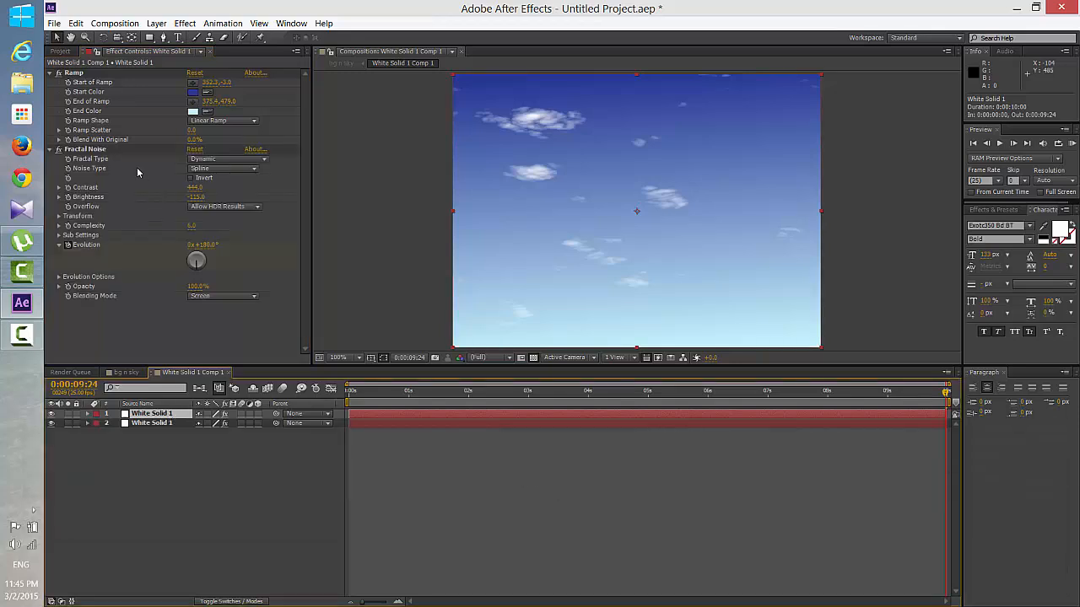
click(74, 75)
key(Delete)
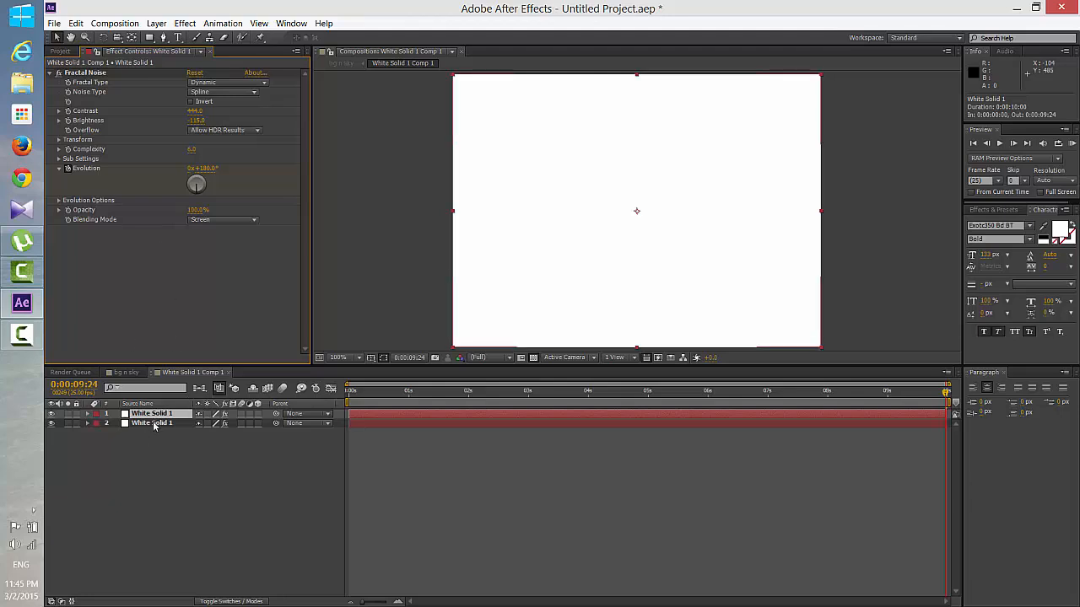
Set the Blending Mode of the upper White Solid 1 layer's Fractal Noise effect to None.
click(149, 424)
click(163, 415)
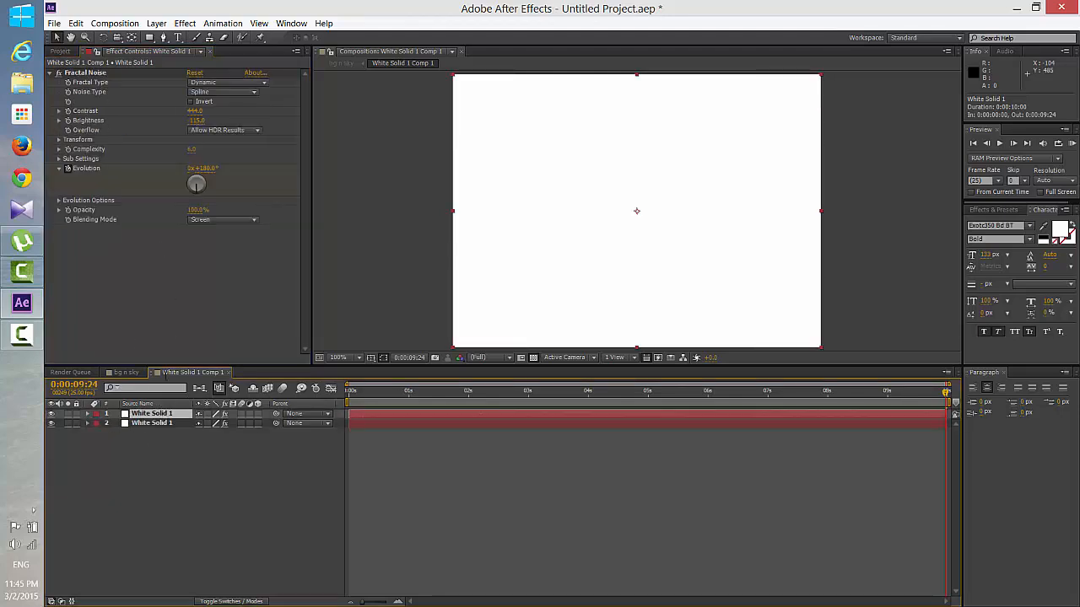
click(192, 221)
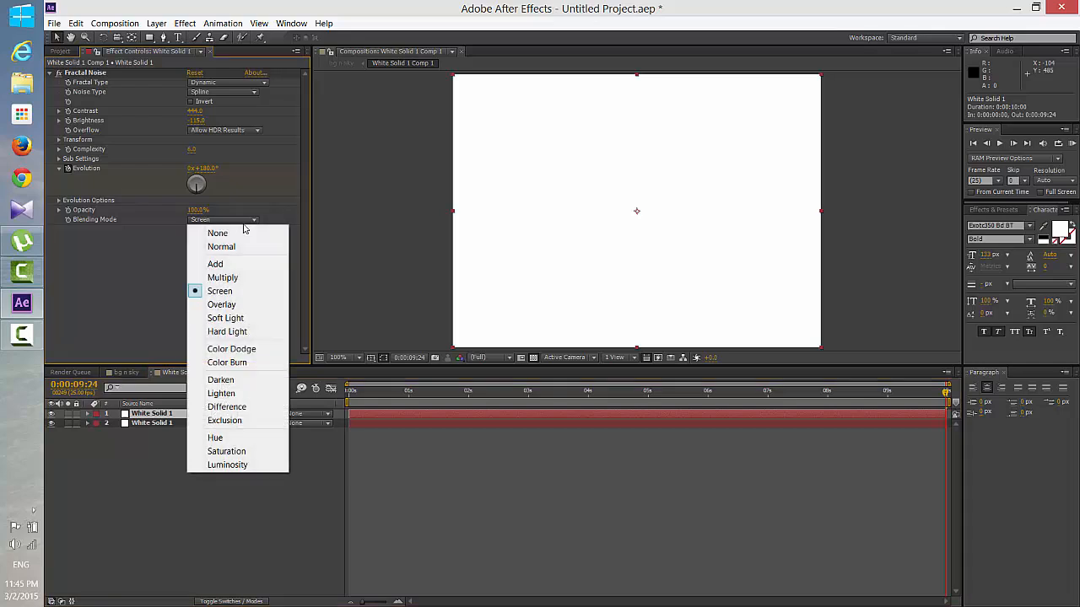
click(215, 229)
click(246, 222)
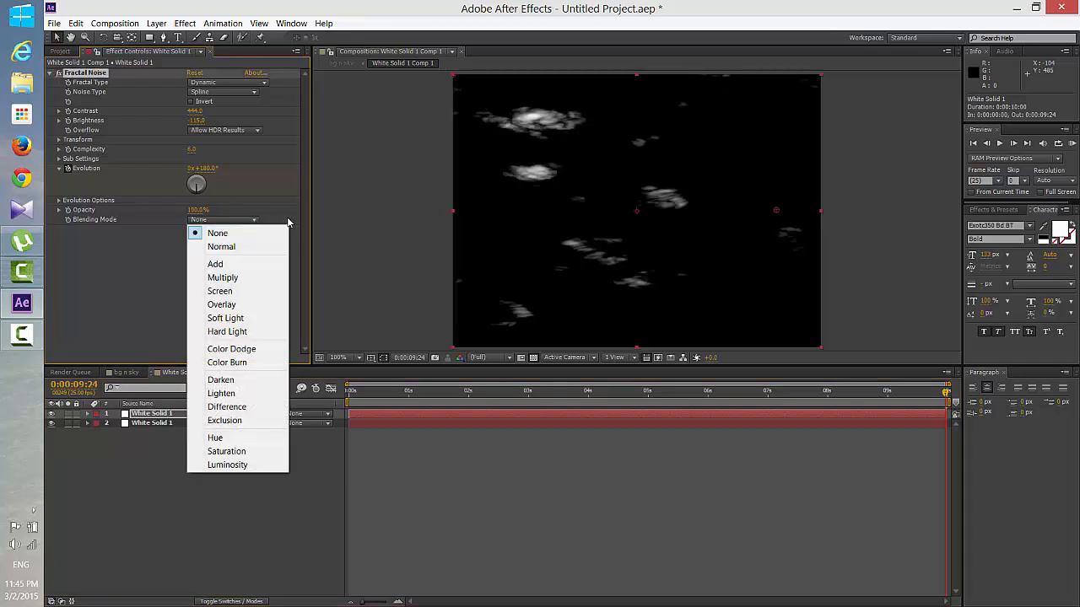
click(298, 241)
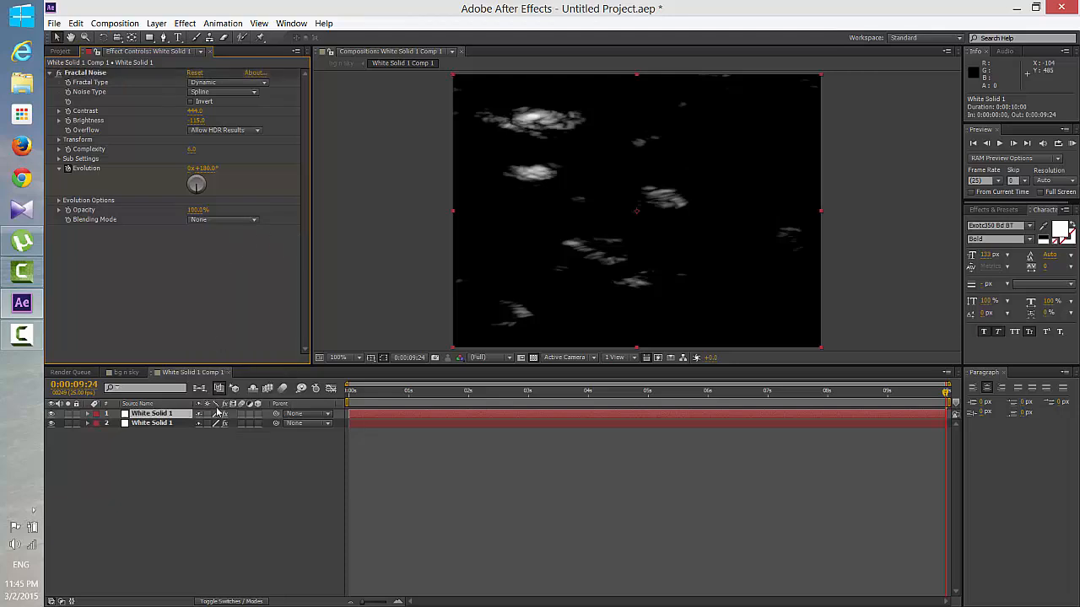
Set the upper White Solid 1 layer's blending mode to Screen and deselect it.
click(212, 601)
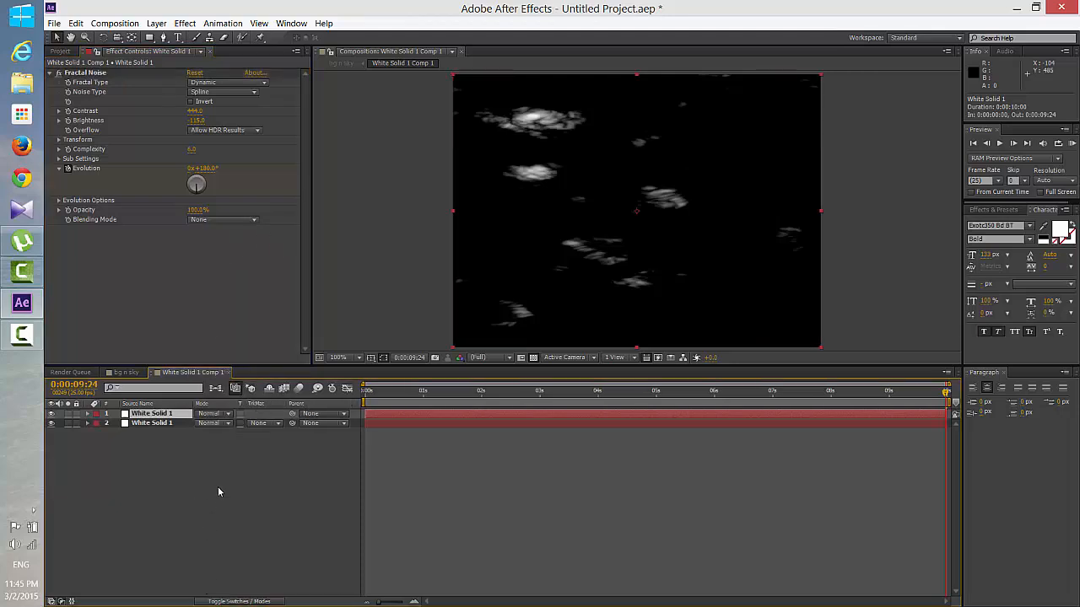
click(230, 422)
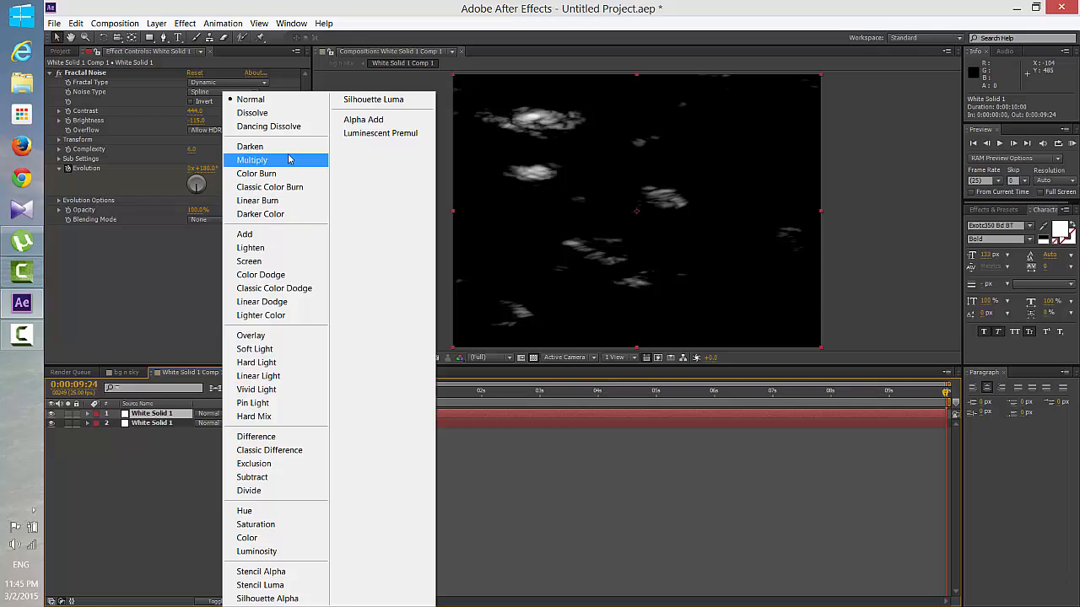
click(271, 262)
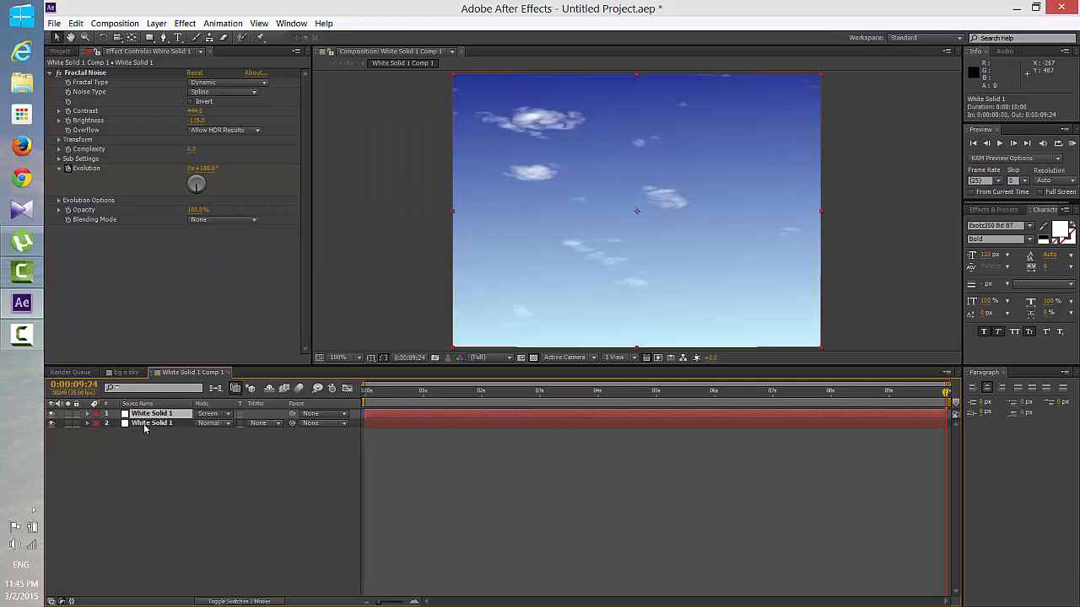
click(157, 447)
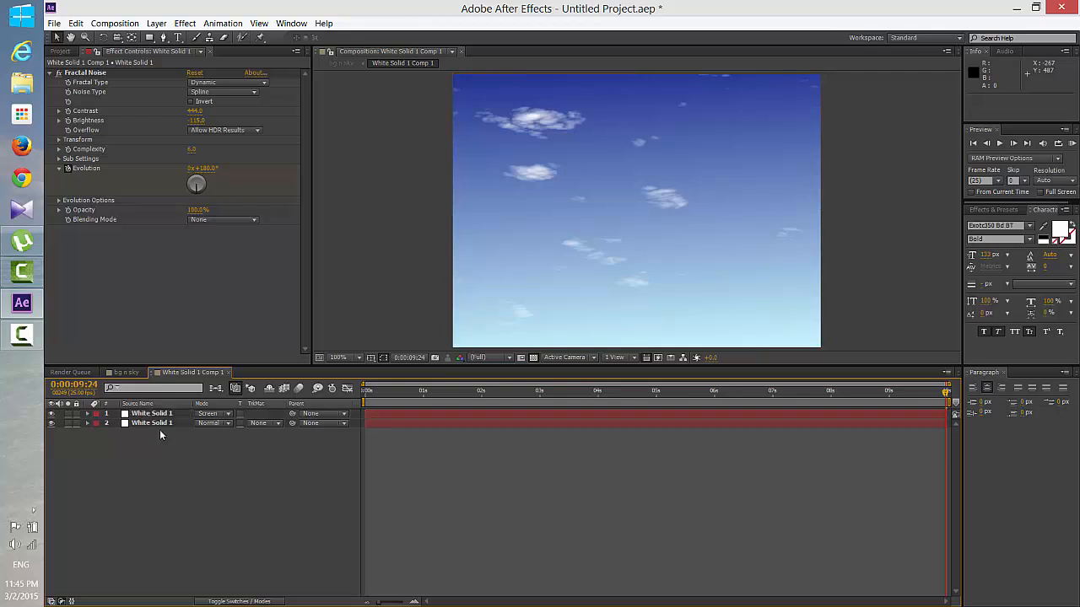
Cut the lower White Solid 1 layer with the Ramp effect out of the White Solid 1 Comp 1 composition.
click(159, 424)
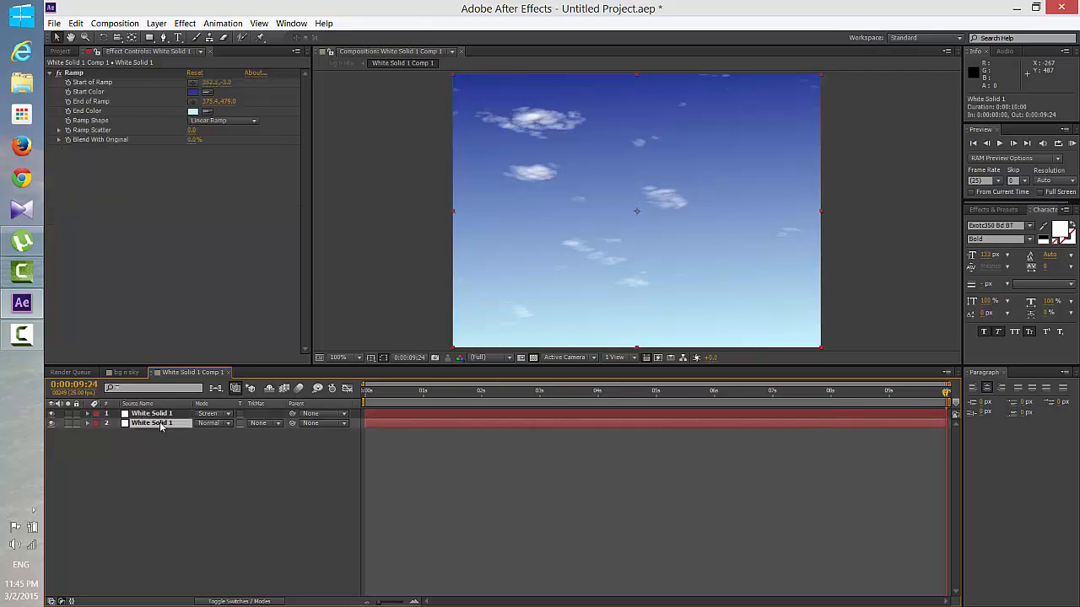
click(76, 23)
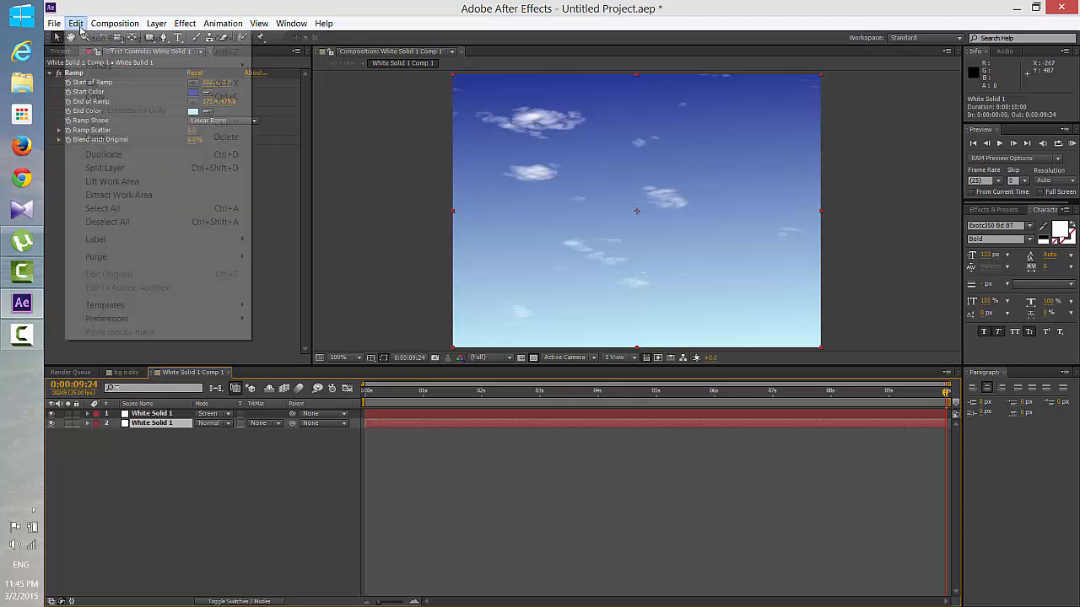
click(93, 83)
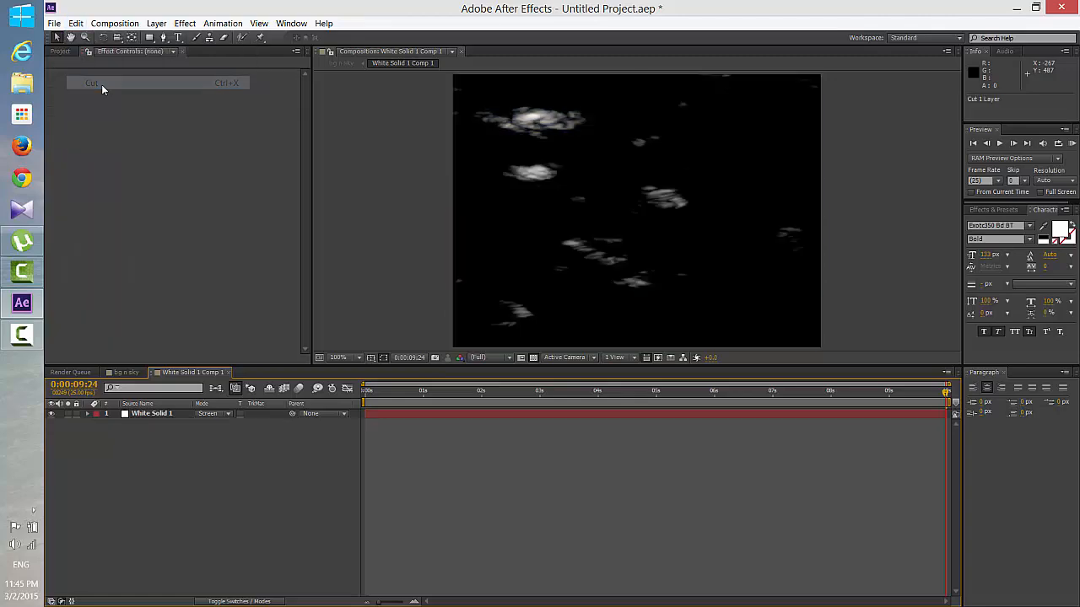
Paste the White Solid 1 gradient layer into the bg n sky composition and move it to the bottom of the layer stack.
click(127, 372)
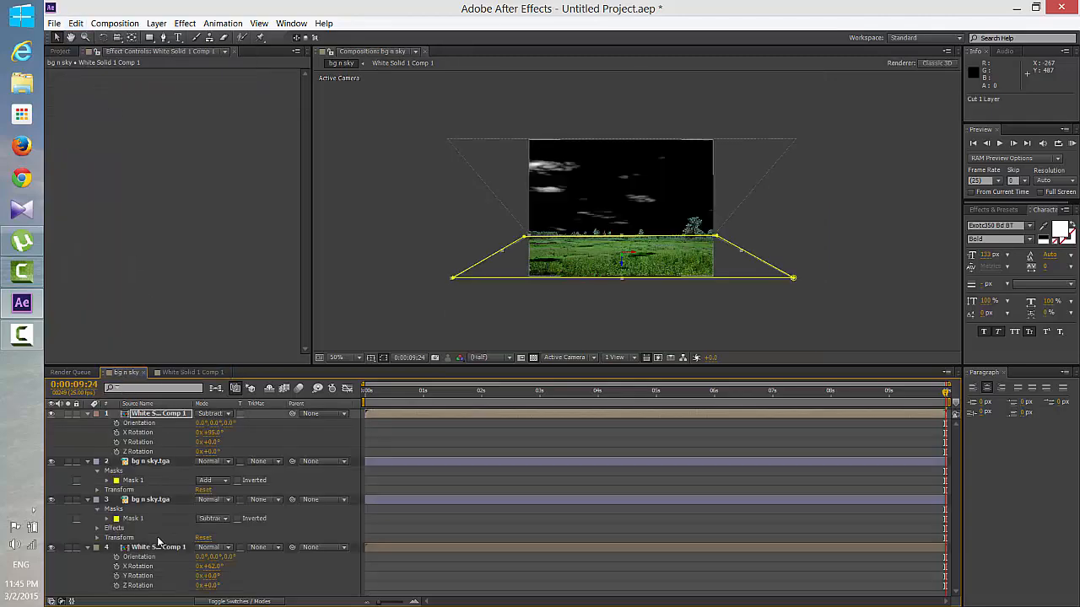
click(174, 528)
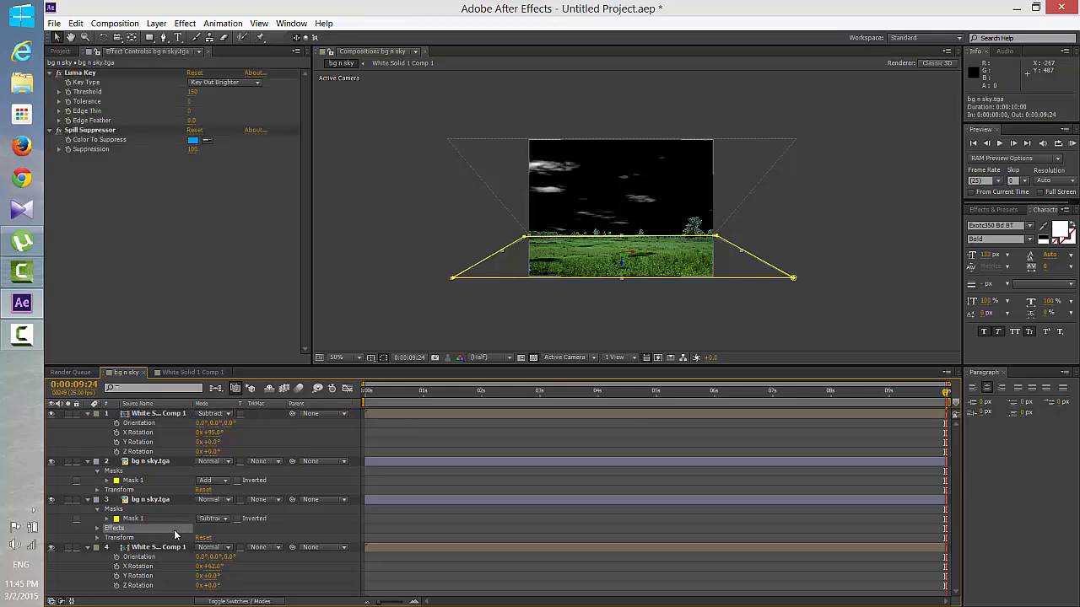
click(88, 548)
click(131, 577)
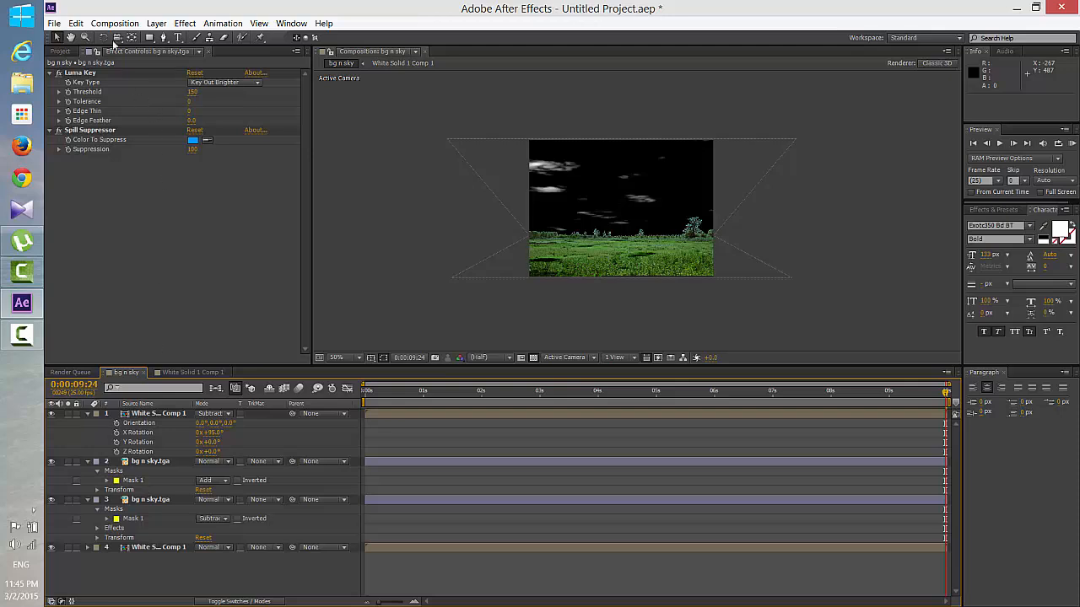
click(75, 23)
click(92, 124)
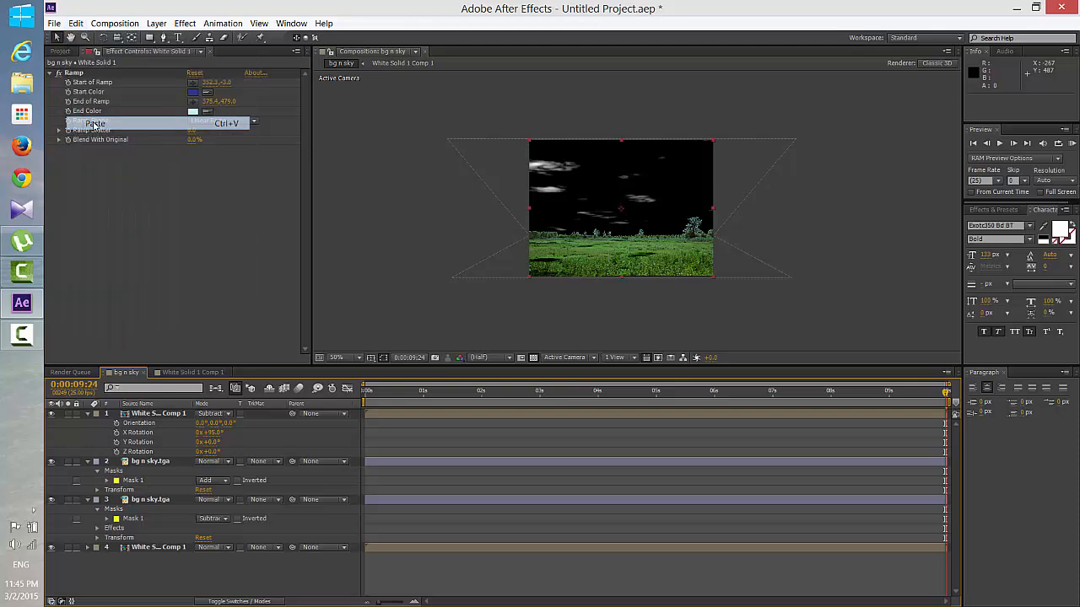
drag(145, 422, 140, 574)
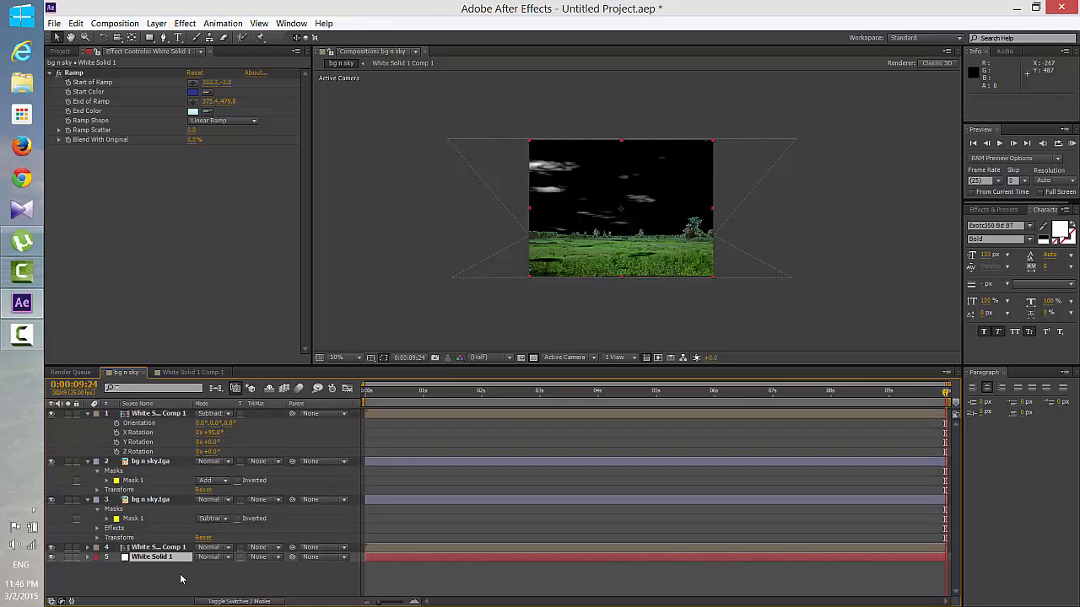
Set the lower White Solid 1 Comp 1 layer's blending mode to Screen and check the frame at 0:00:02:01.
click(226, 556)
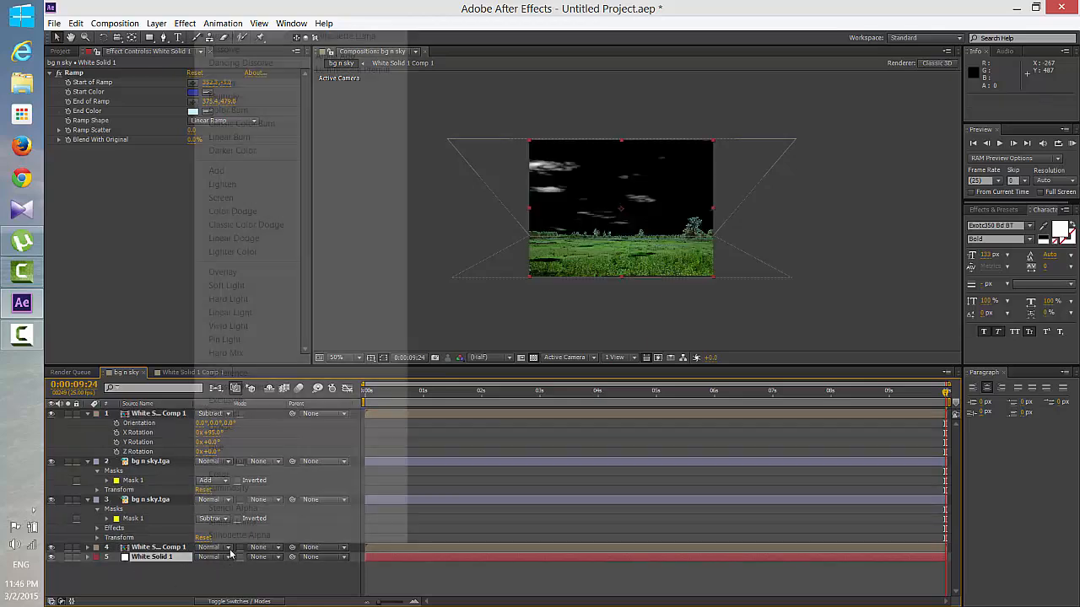
click(228, 197)
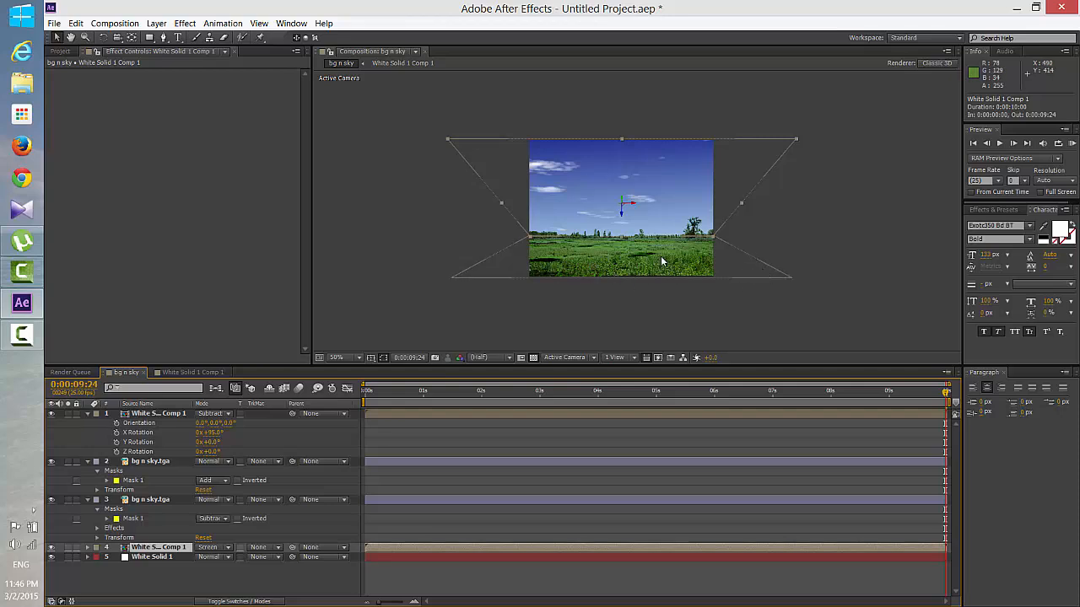
mouse_move(471, 397)
mouse_down()
mouse_move(562, 393)
mouse_move(484, 394)
mouse_up()
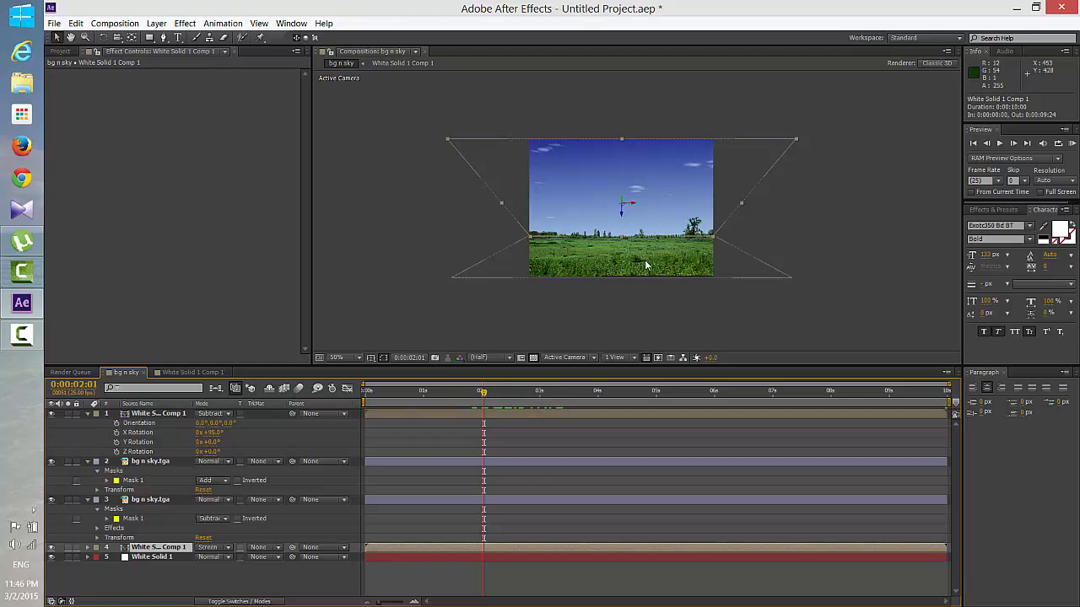
scroll(647, 266, up, 2)
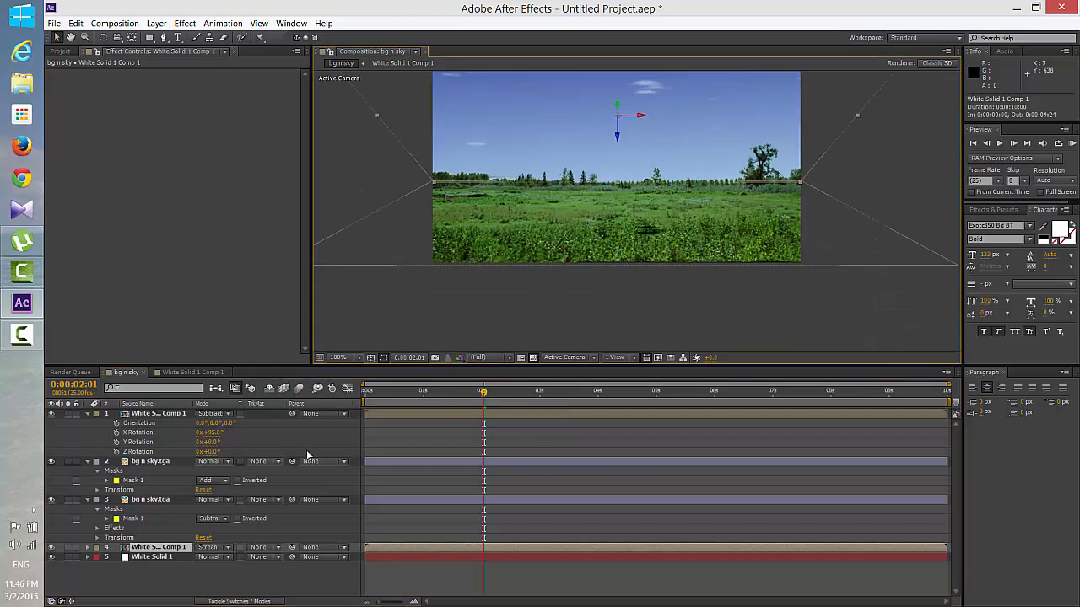
Set the opacity of the top White Solid 1 Comp 1 shadow layer to 36% and scrub to 0:00:06:07 to check the shadows.
click(169, 416)
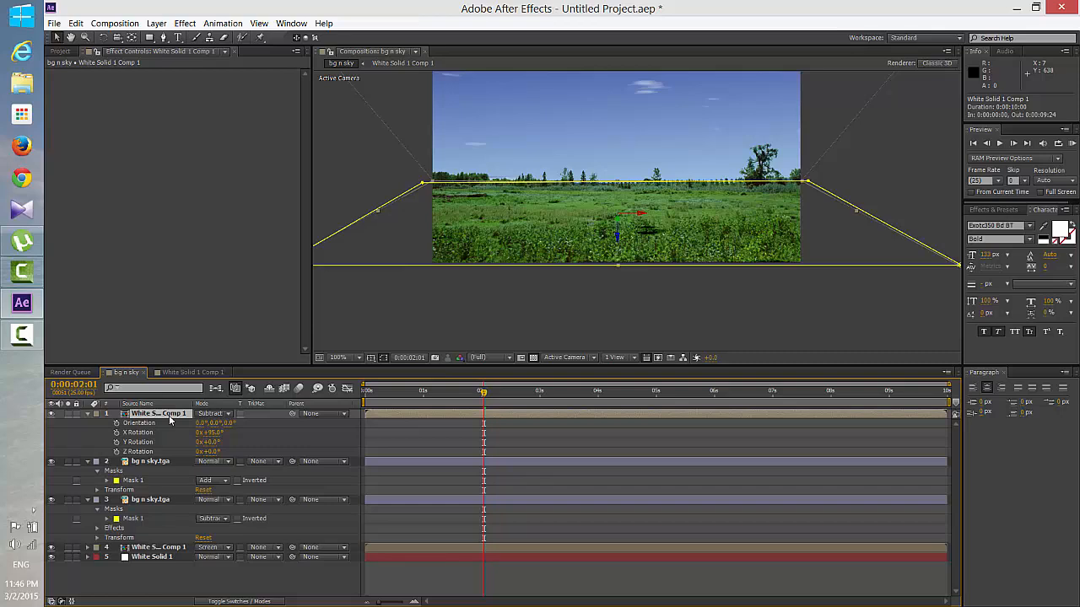
key(t)
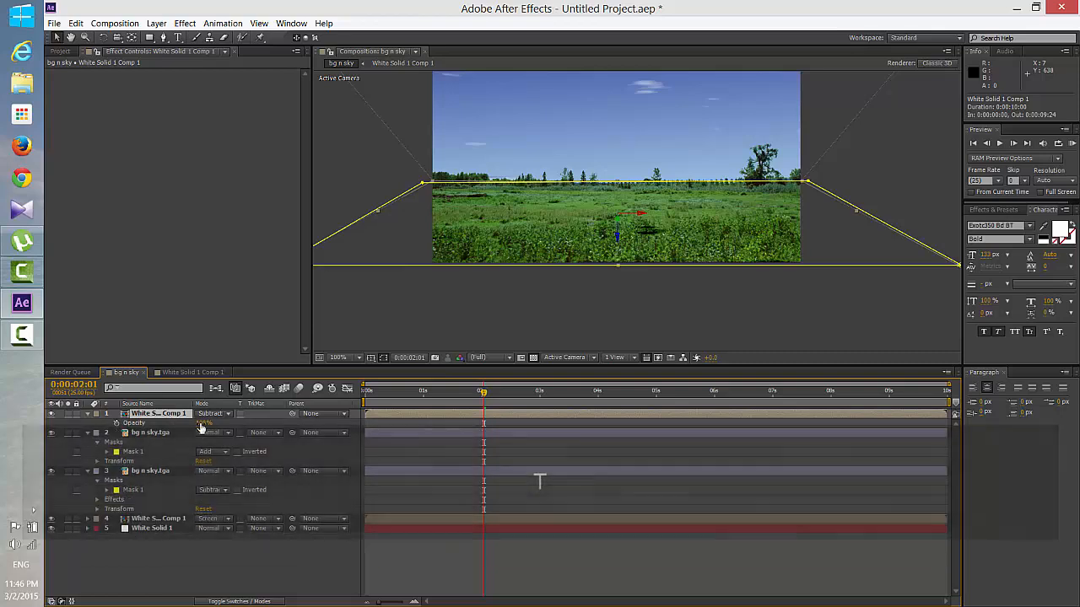
click(203, 423)
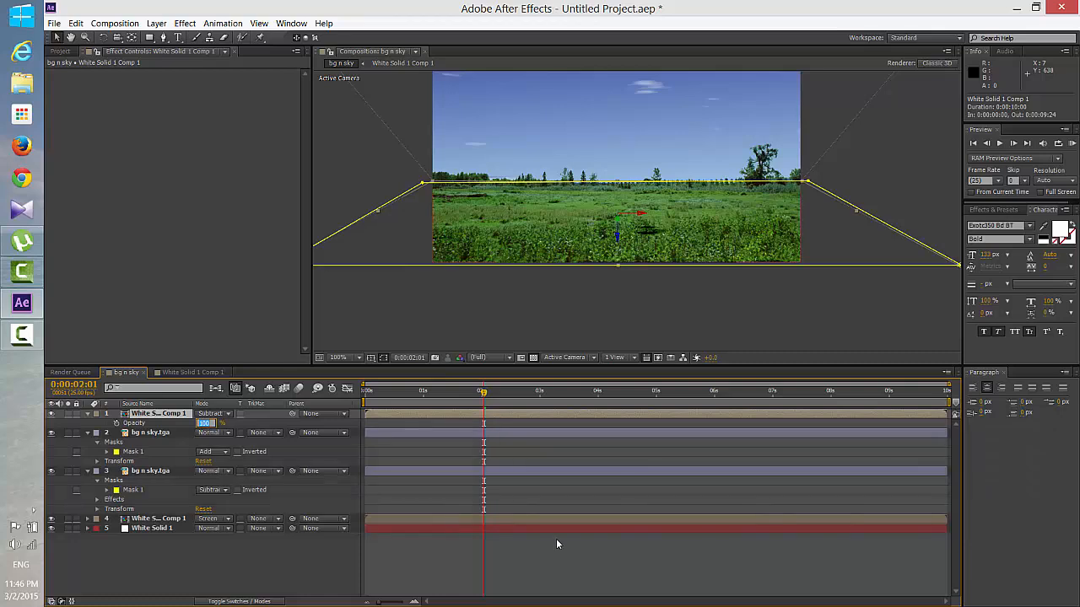
text(0)
key(Return)
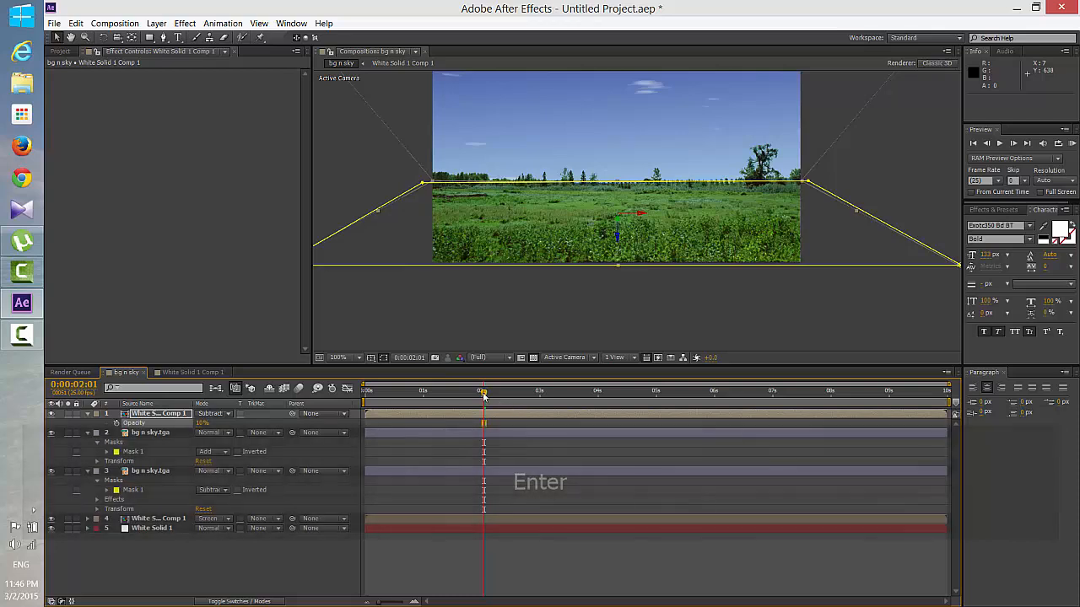
drag(488, 395, 730, 409)
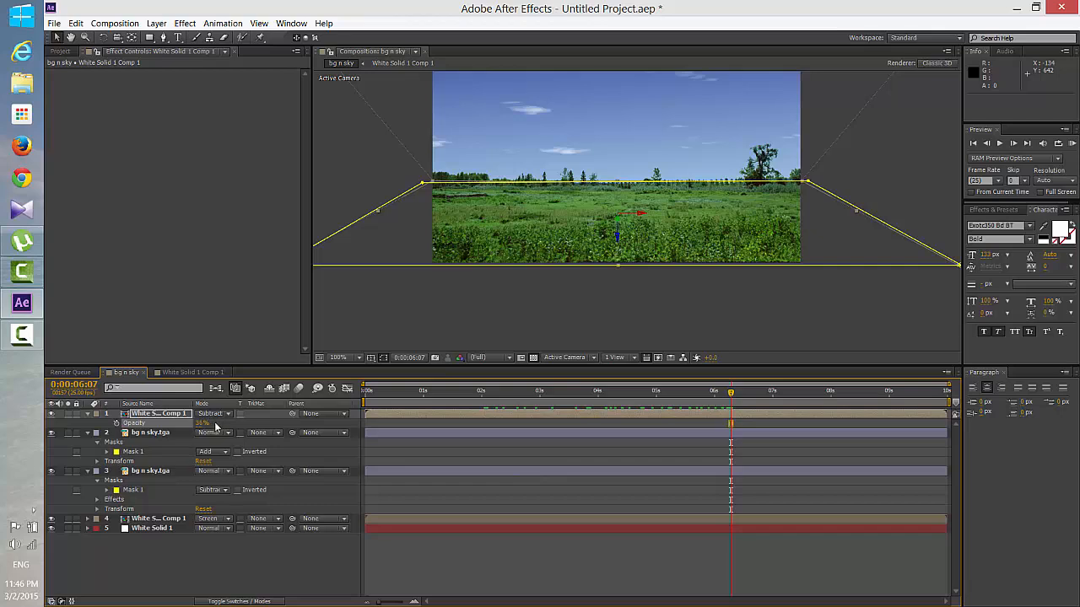
Return the current time to the start of the bg n sky composition and inspect the full landscape at 100% zoom.
drag(366, 395, 345, 394)
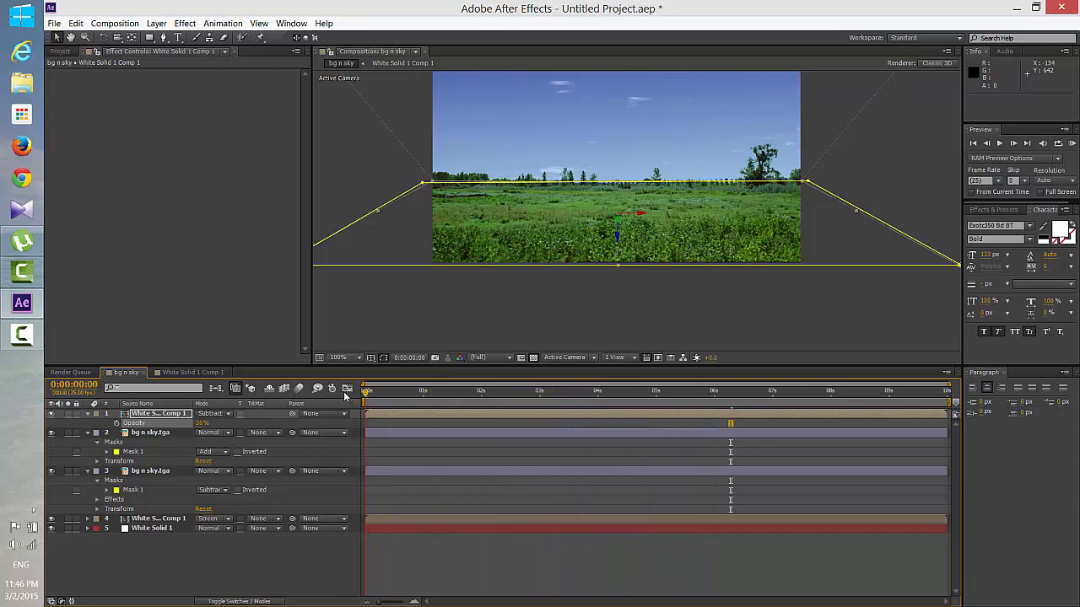
click(446, 334)
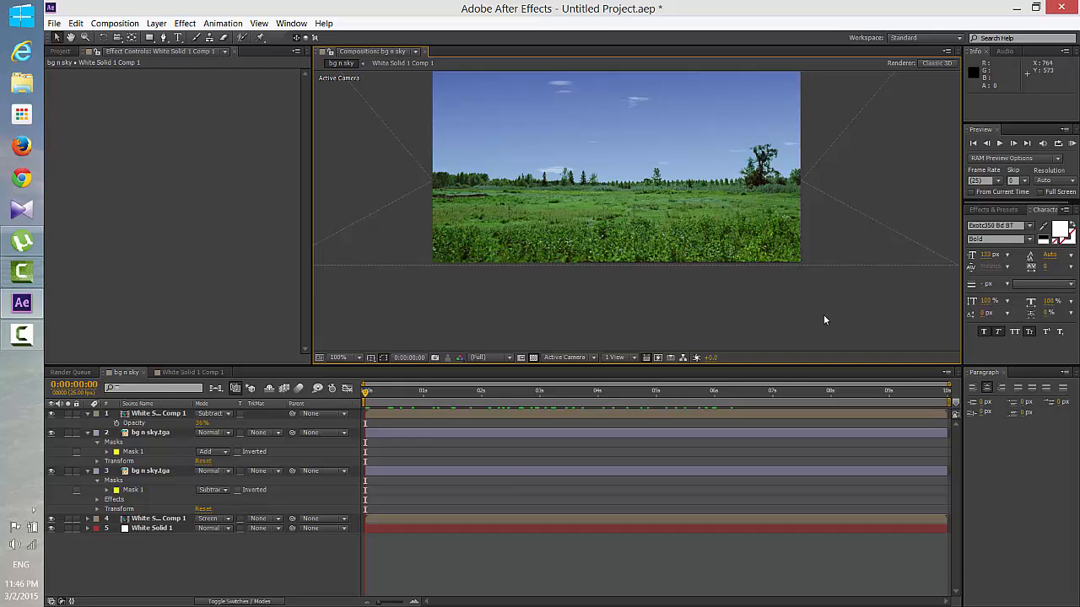
key(comma)
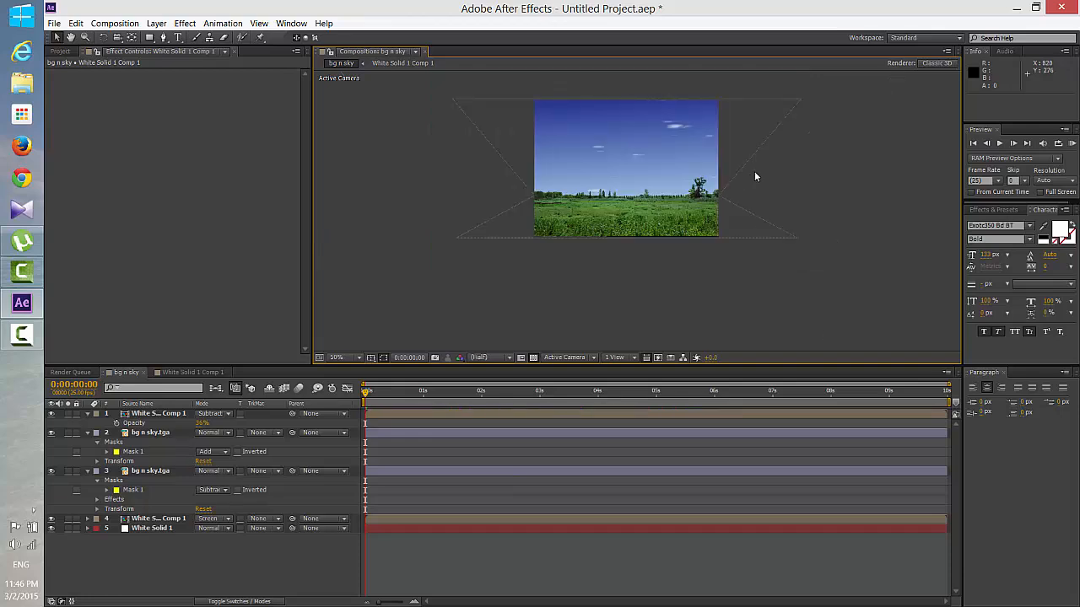
drag(793, 161, 802, 215)
key(period)
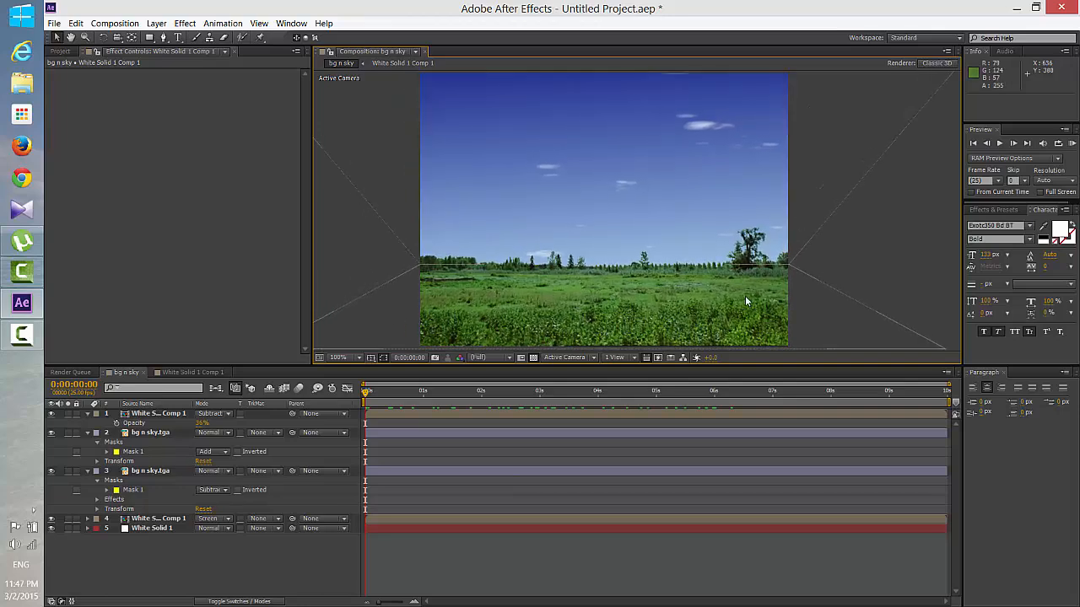
click(350, 130)
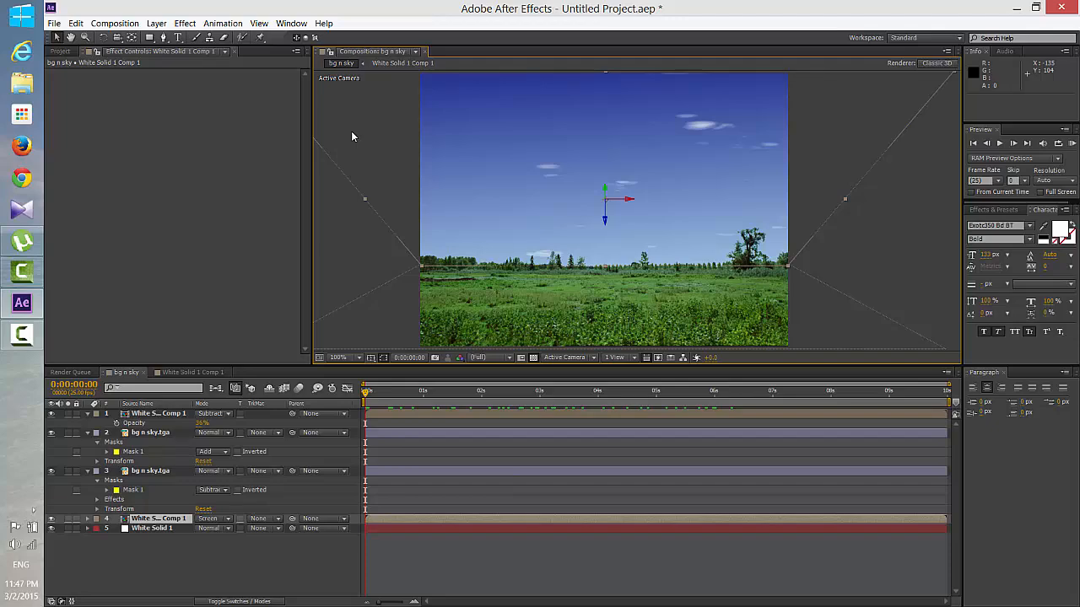
Maximize the composition viewer, centre the landscape in it and play the animation.
key(grave)
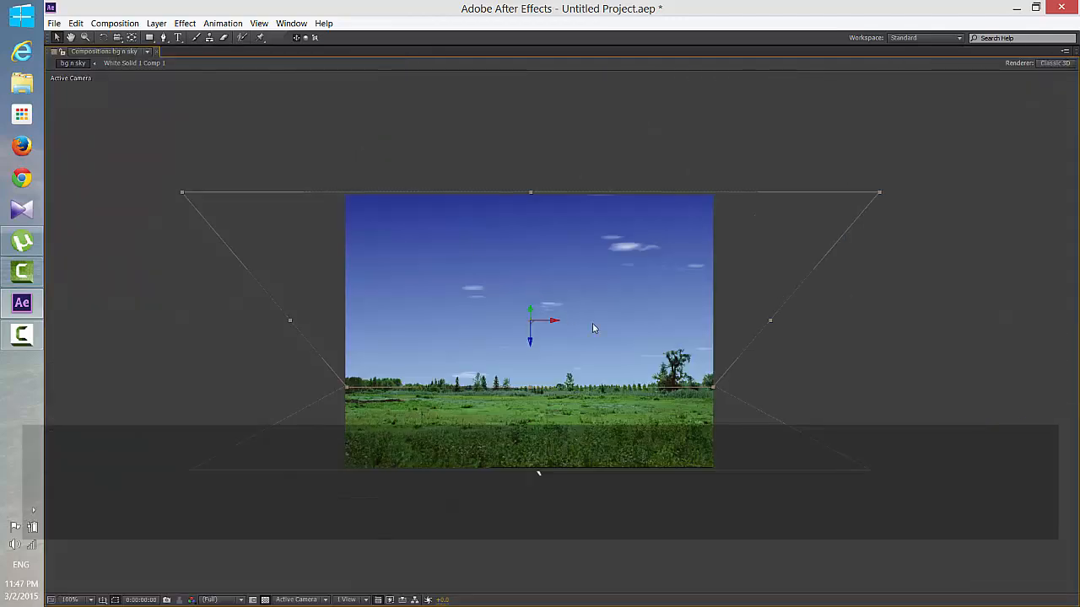
drag(592, 324, 619, 316)
scroll(611, 287, up, 1)
scroll(619, 315, down, 1)
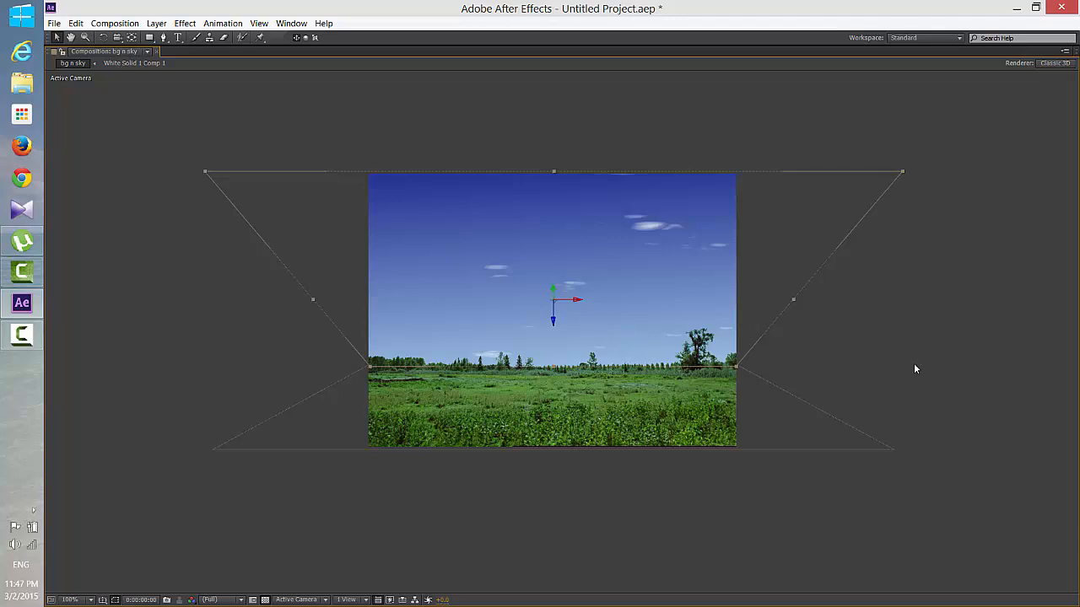
key(space)
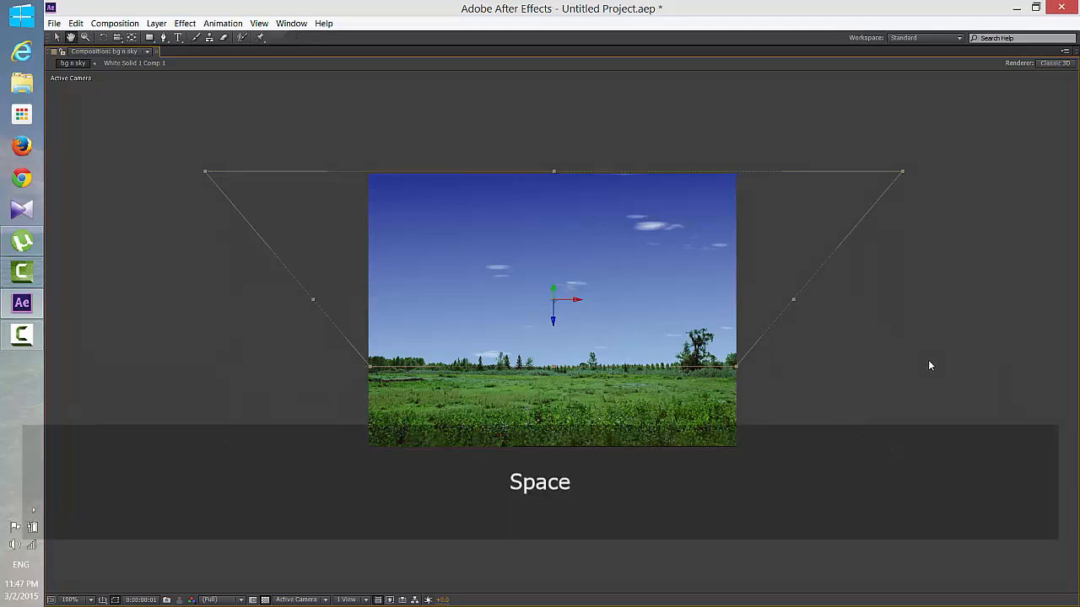